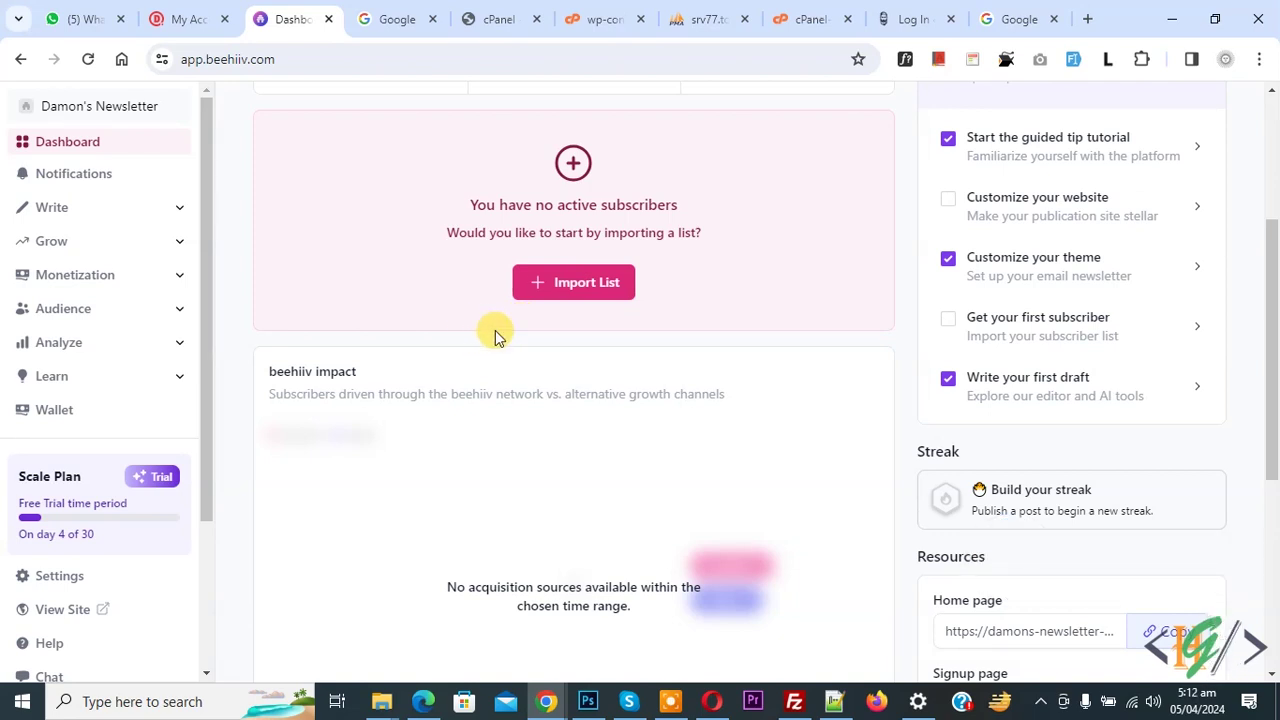
# Go to the publication's Domains settings and start adding a new custom domain.
pyautogui.click(55, 578)
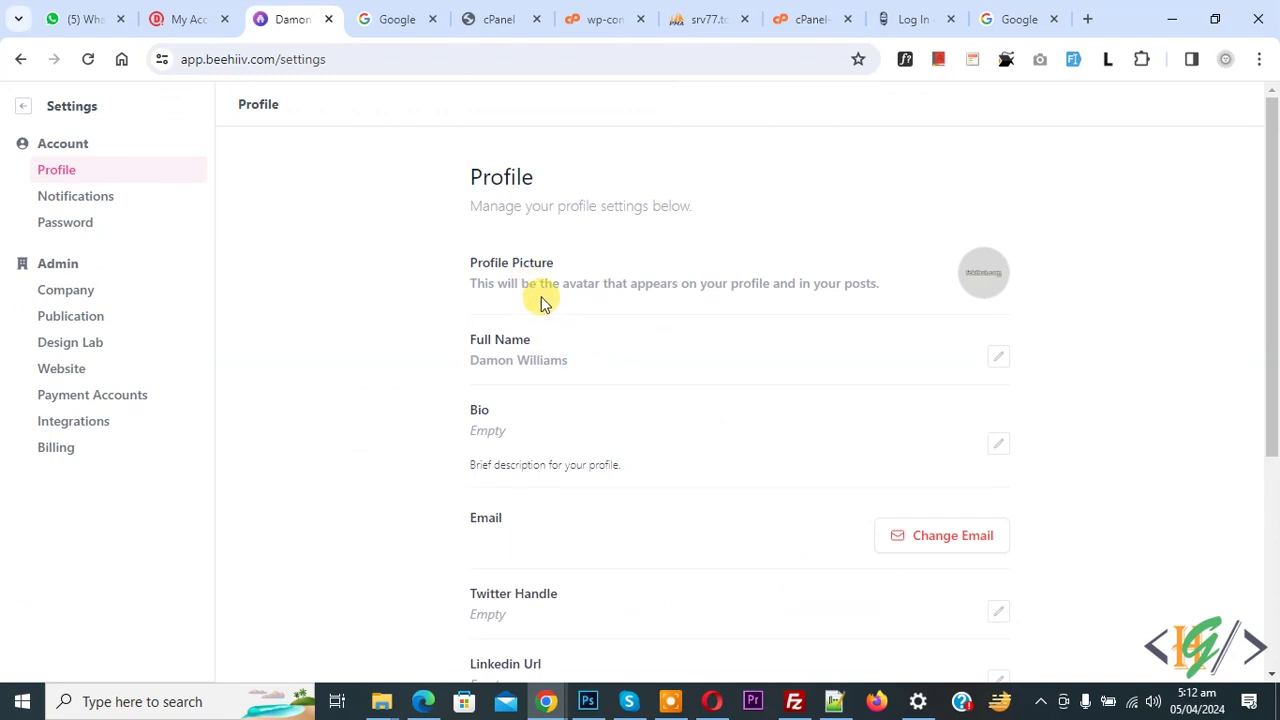
pyautogui.click(64, 318)
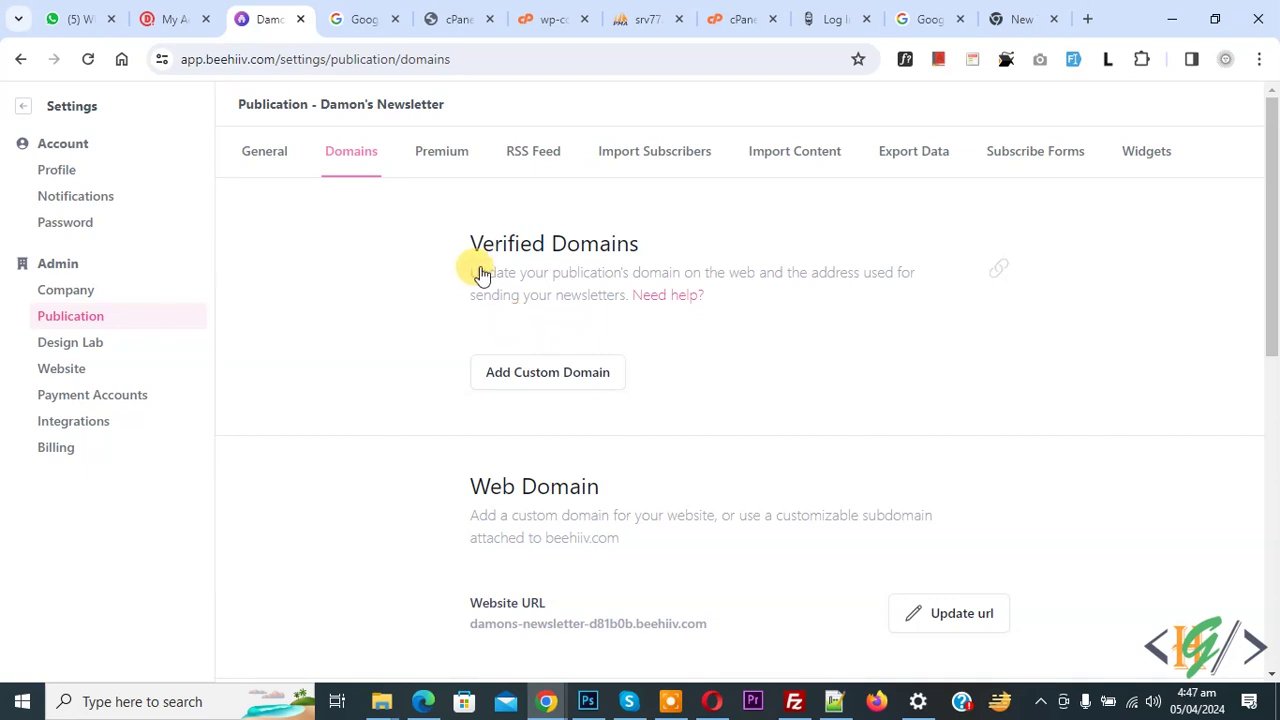
pyautogui.click(576, 373)
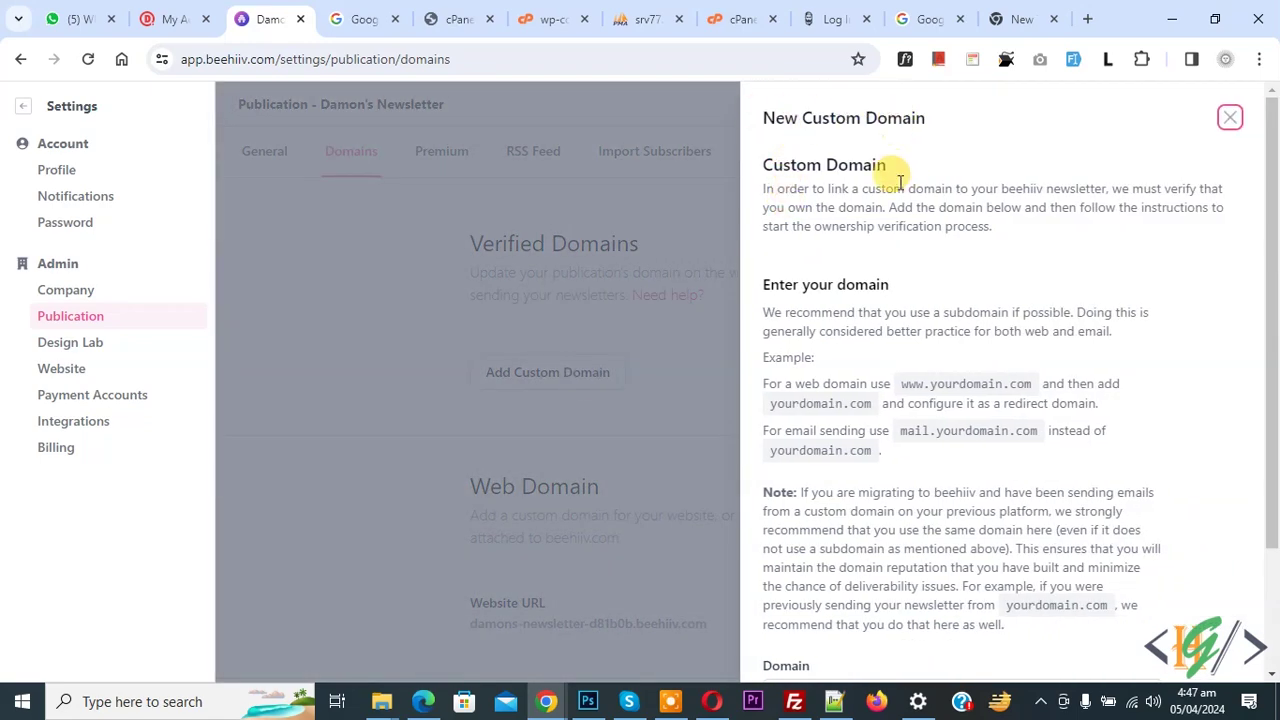
# Add fckthat.com as a custom domain so it appears with Verifying status.
pyautogui.scroll(-3, 890, 178)
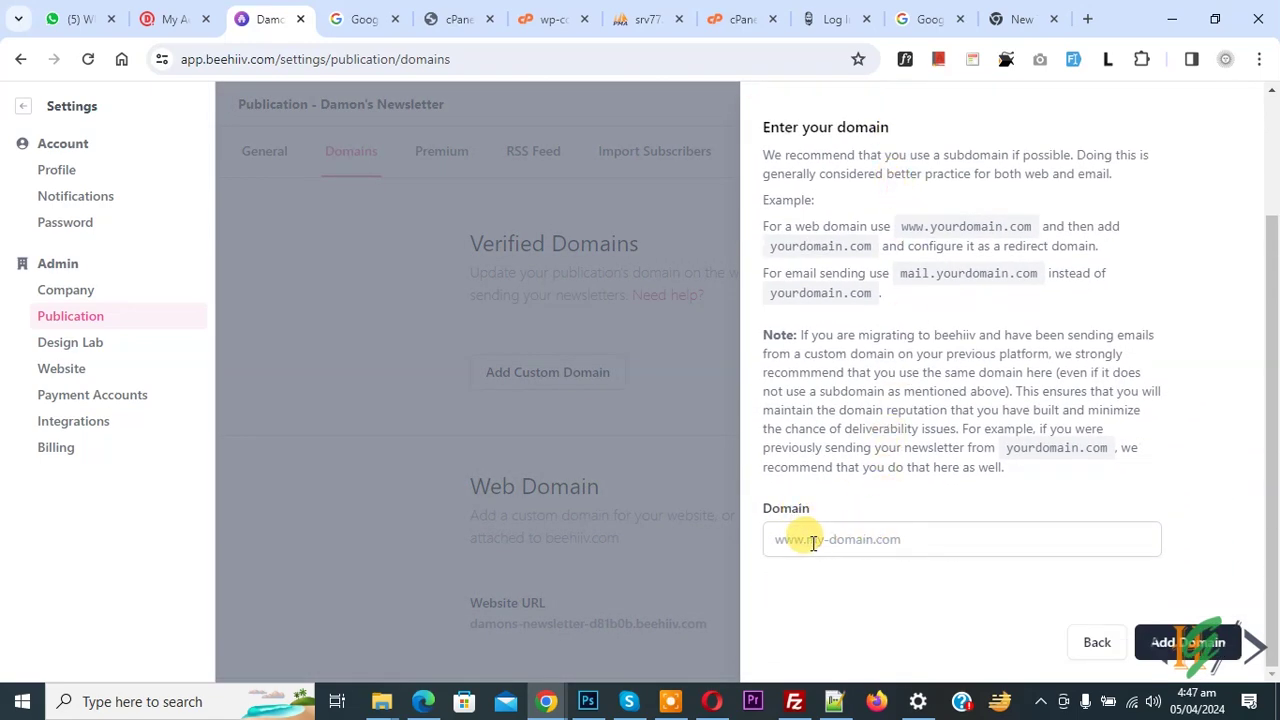
pyautogui.click(862, 540)
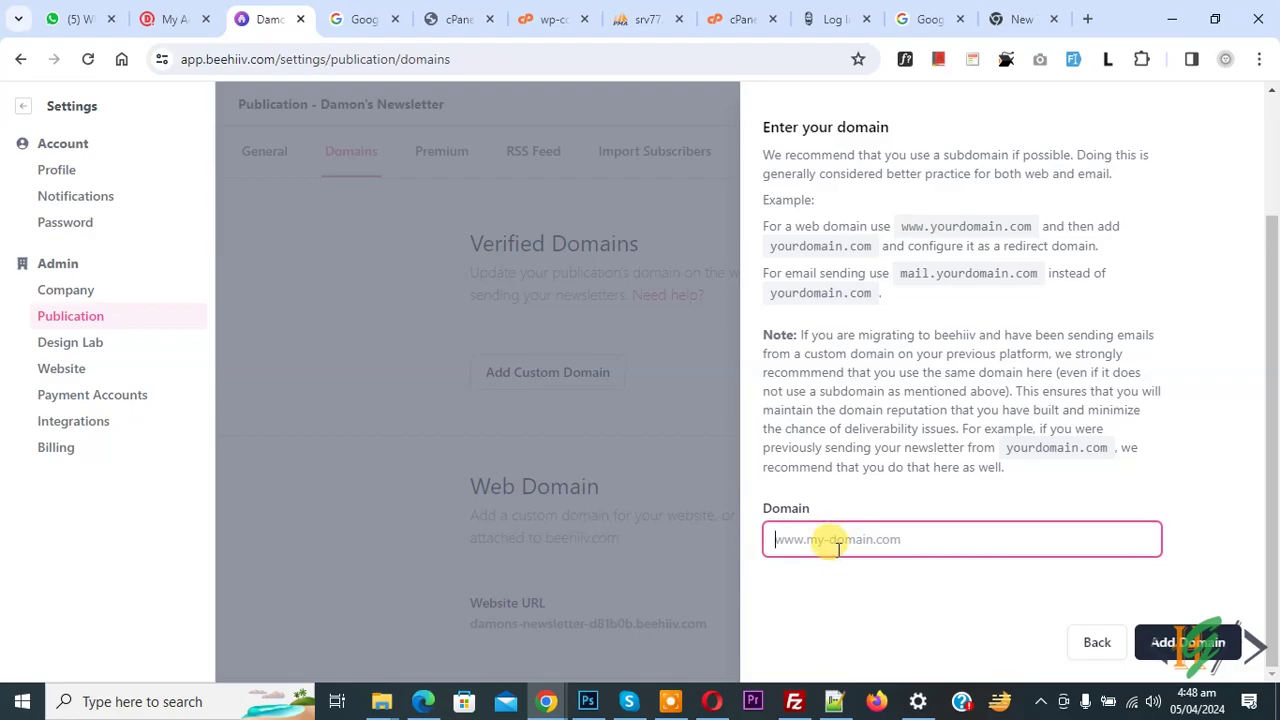
pyautogui.click(865, 581)
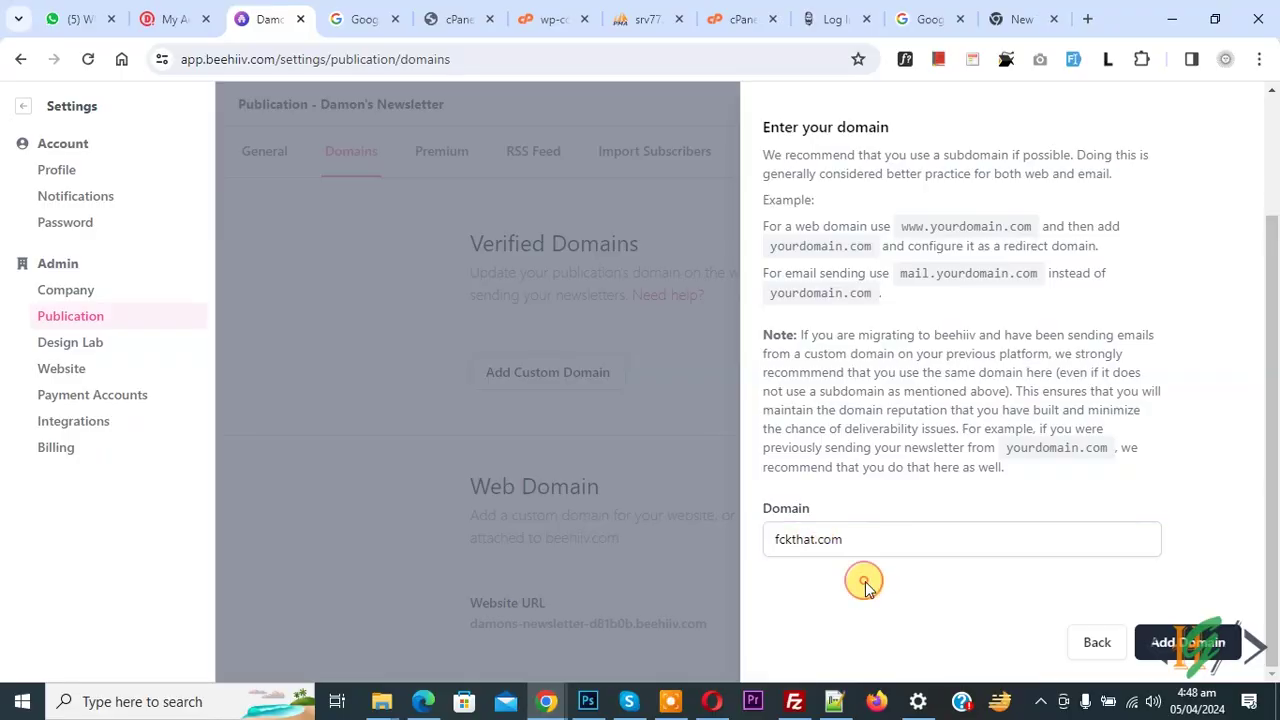
pyautogui.click(1188, 643)
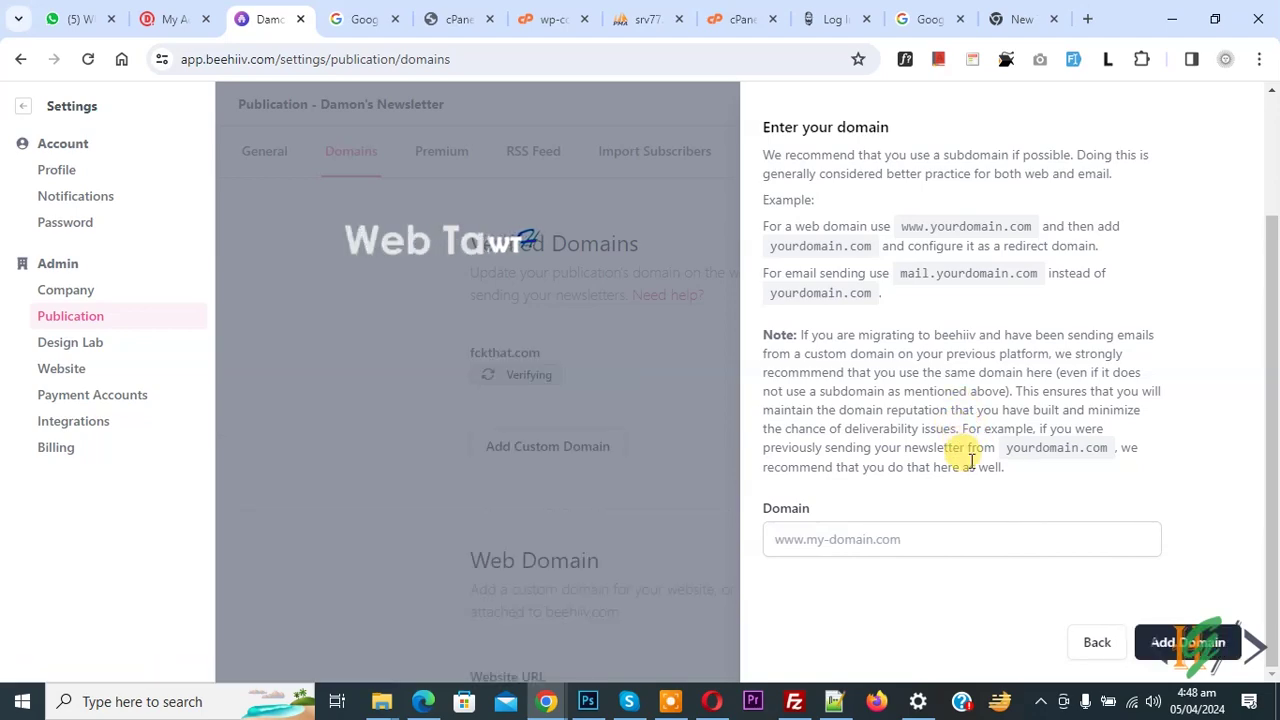
pyautogui.click(677, 403)
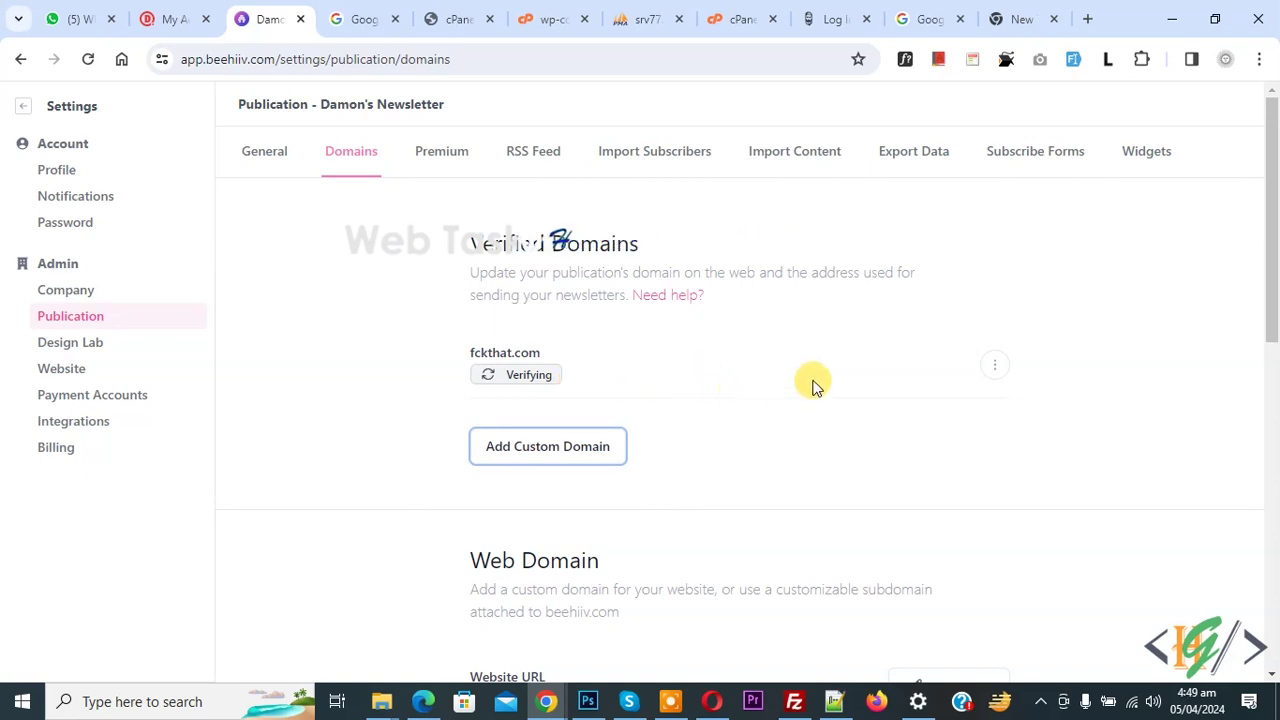
pyautogui.click(993, 368)
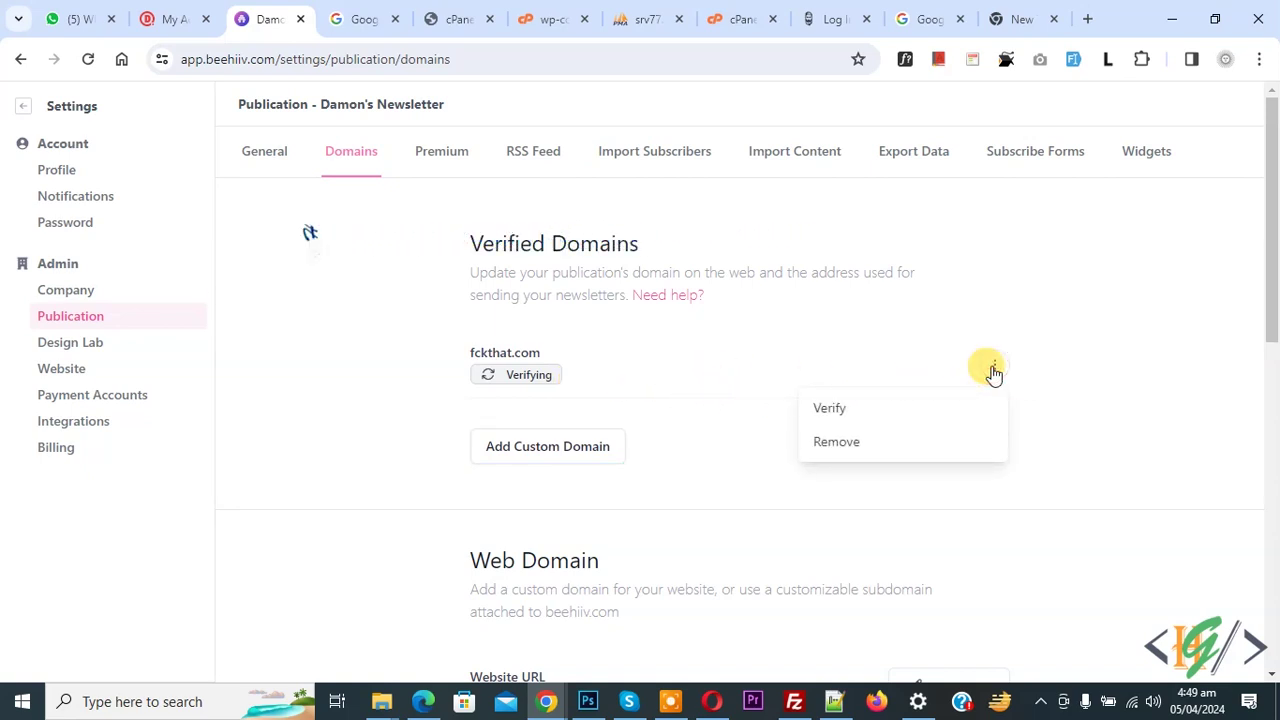
# View fckthat.com's TXT verification record values, then switch to Domain.com.
pyautogui.click(831, 409)
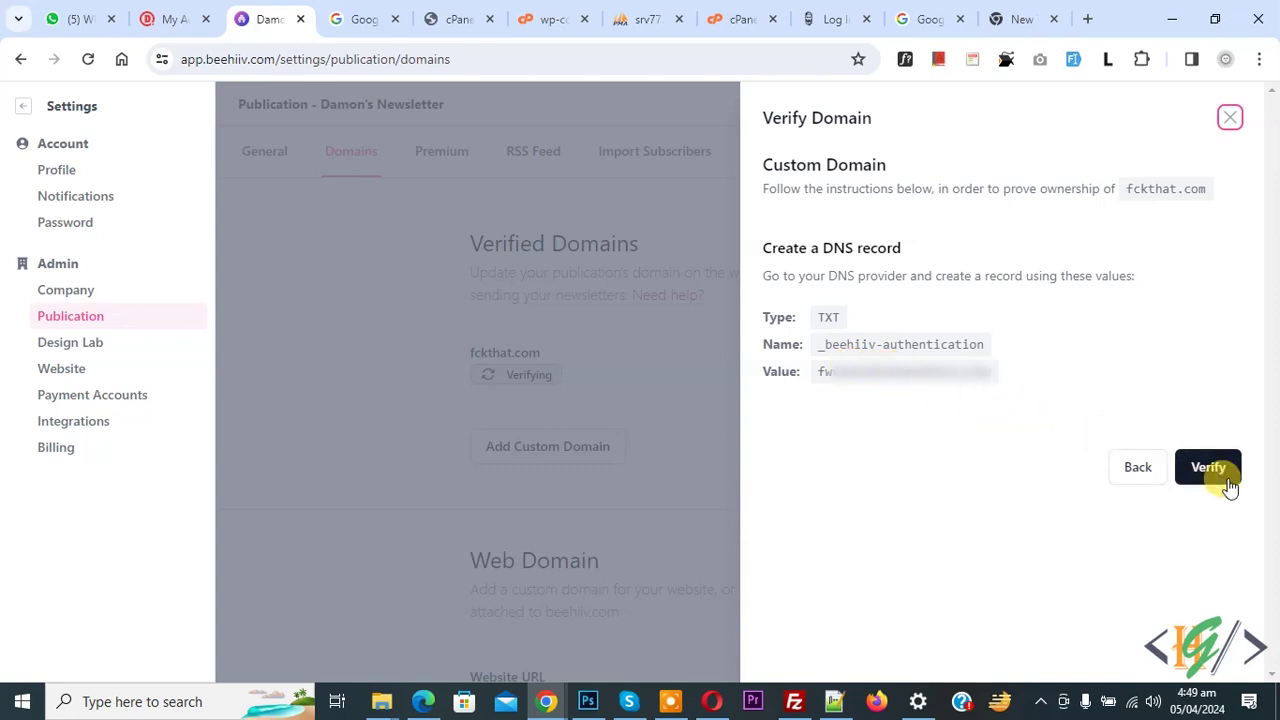
pyautogui.click(172, 12)
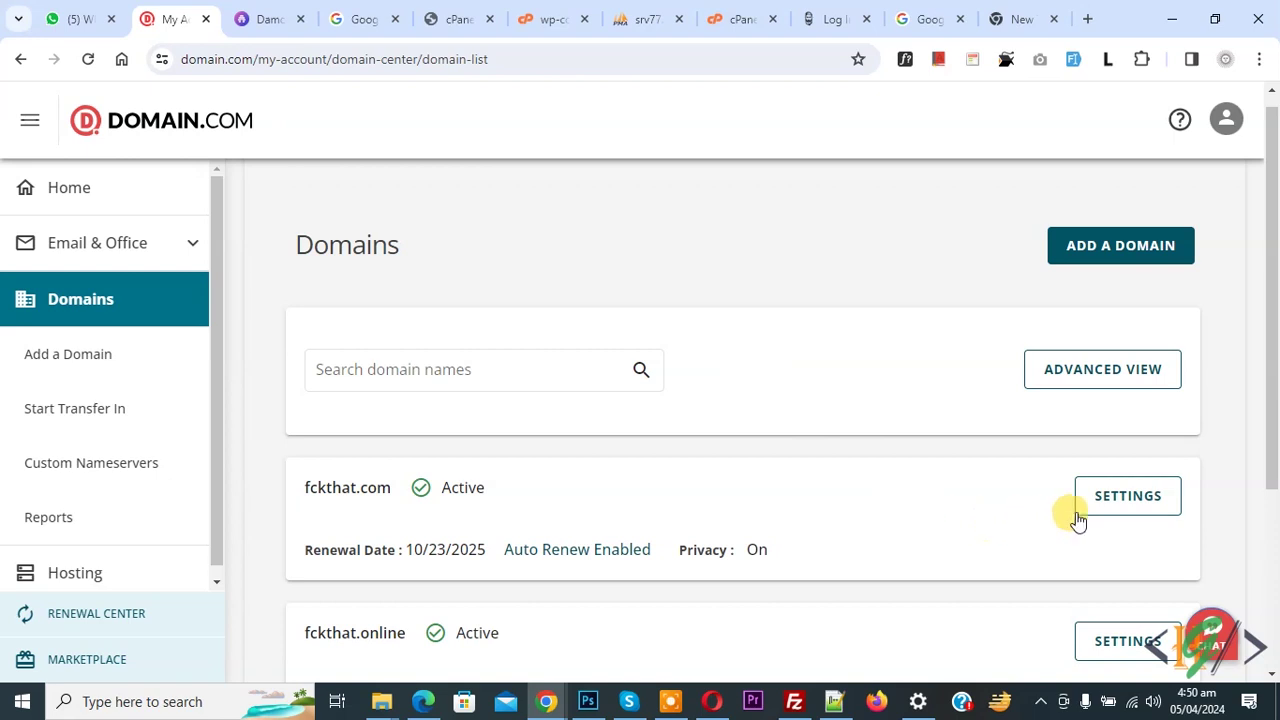
# Open fckthat.com's Advanced DNS Records manager in Domain.com and start a new record.
pyautogui.click(1122, 508)
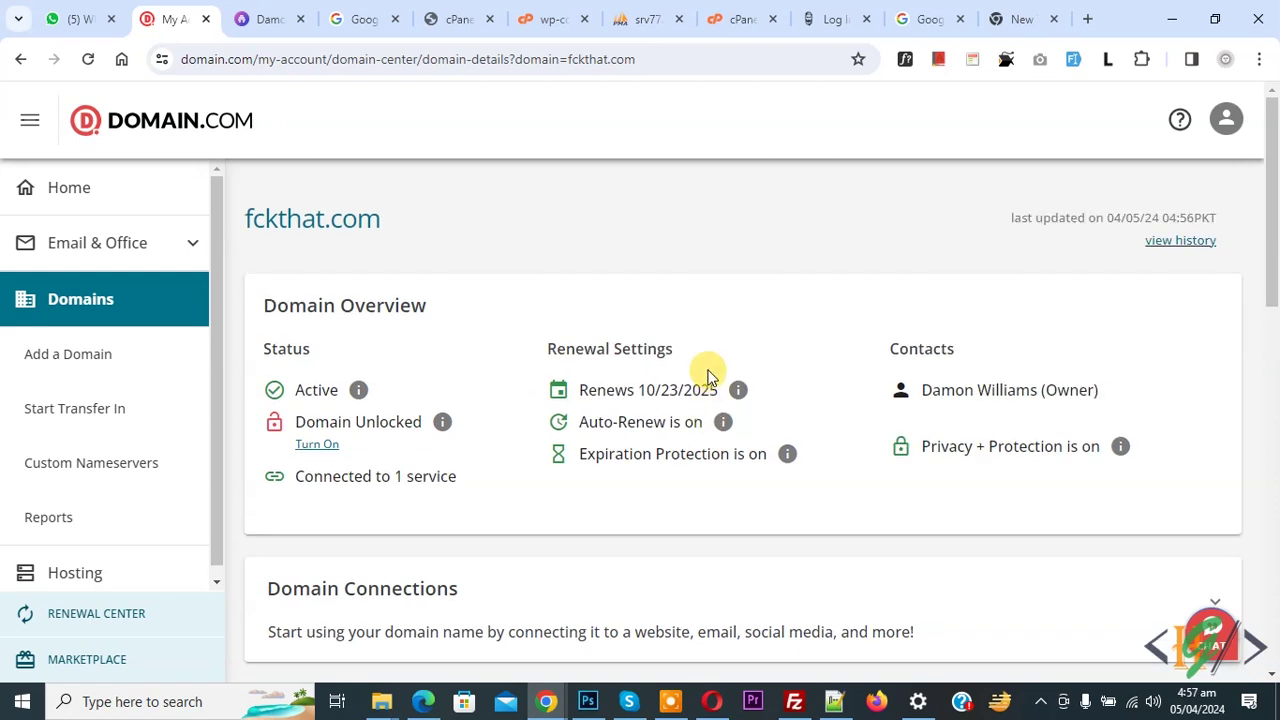
pyautogui.scroll(-10, 697, 368)
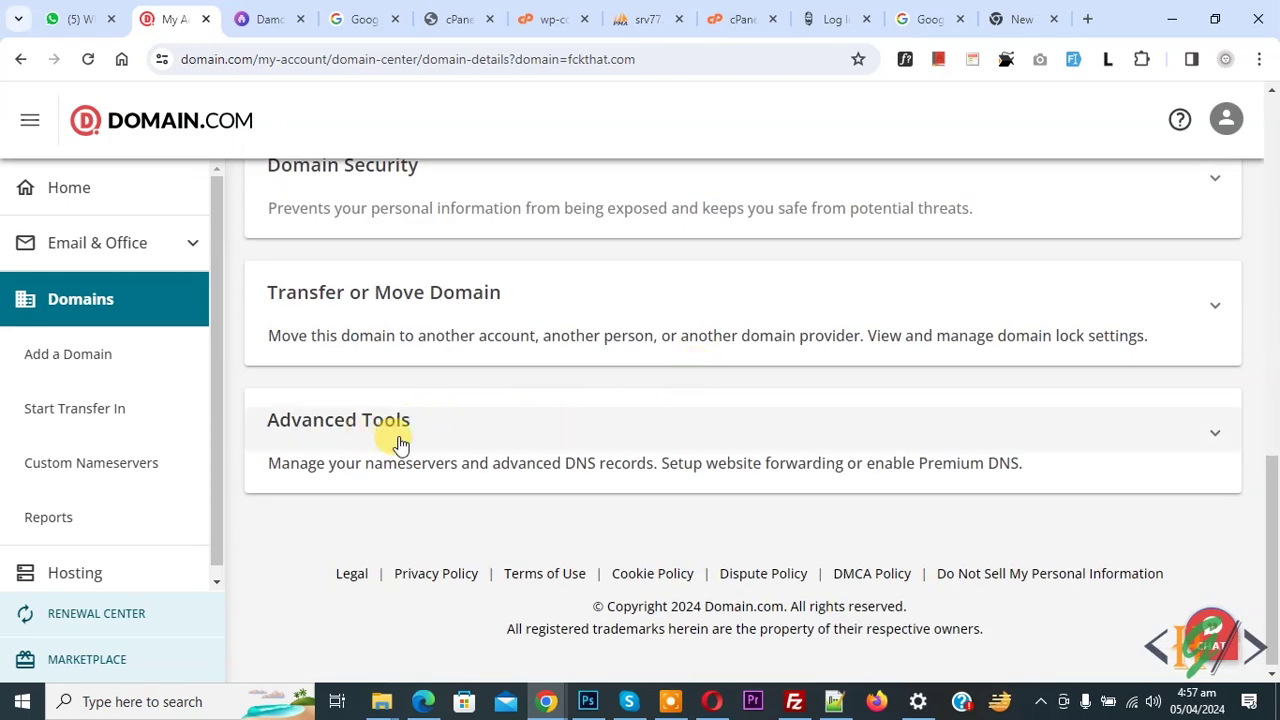
pyautogui.click(1212, 440)
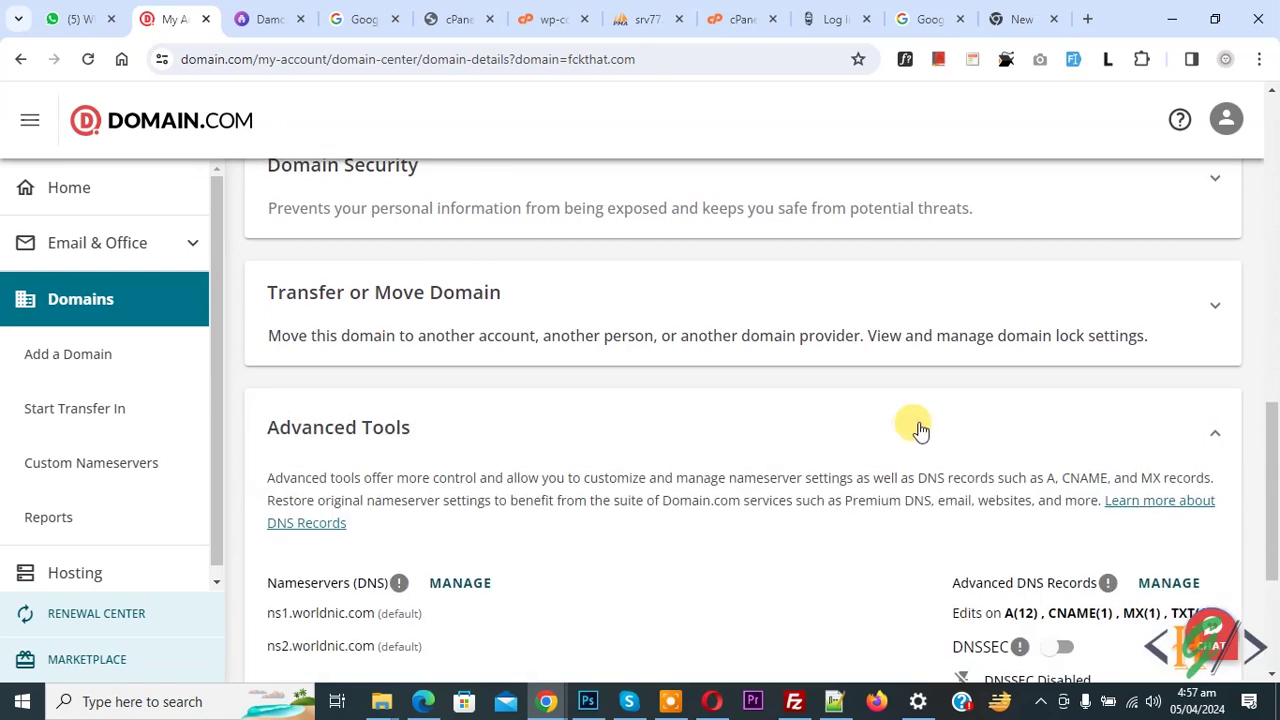
pyautogui.scroll(-2, 918, 428)
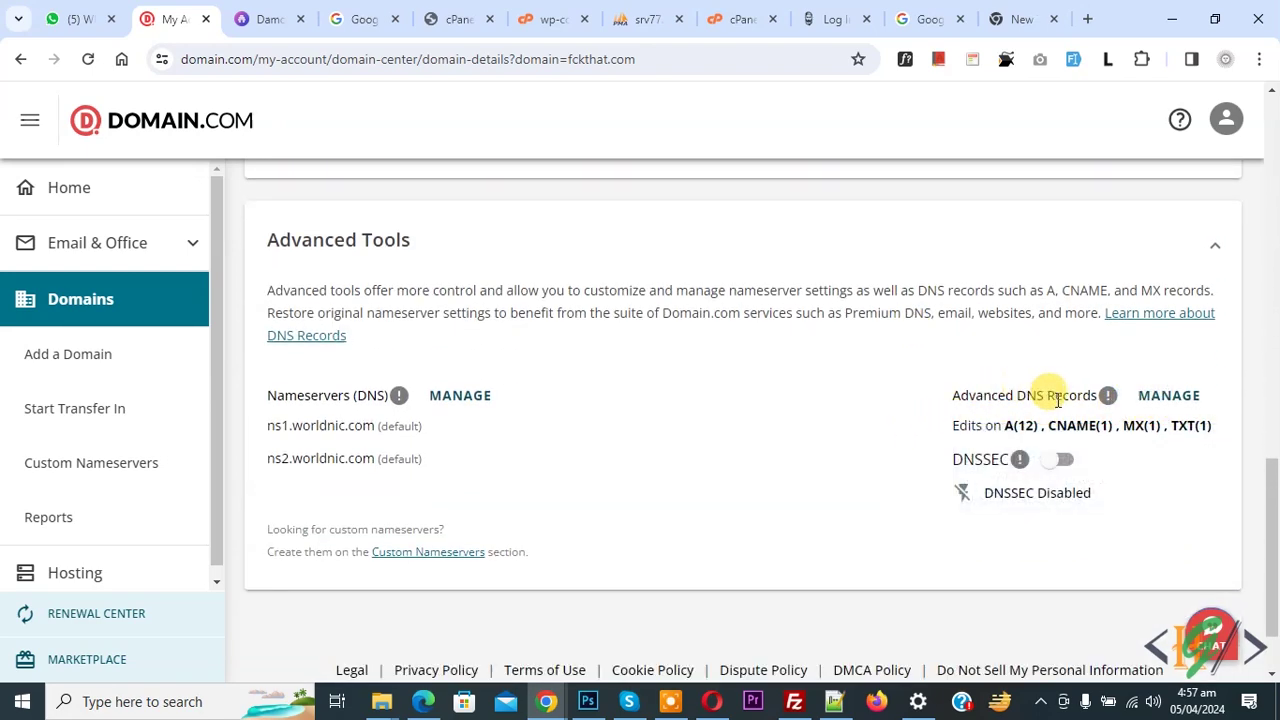
pyautogui.click(1158, 398)
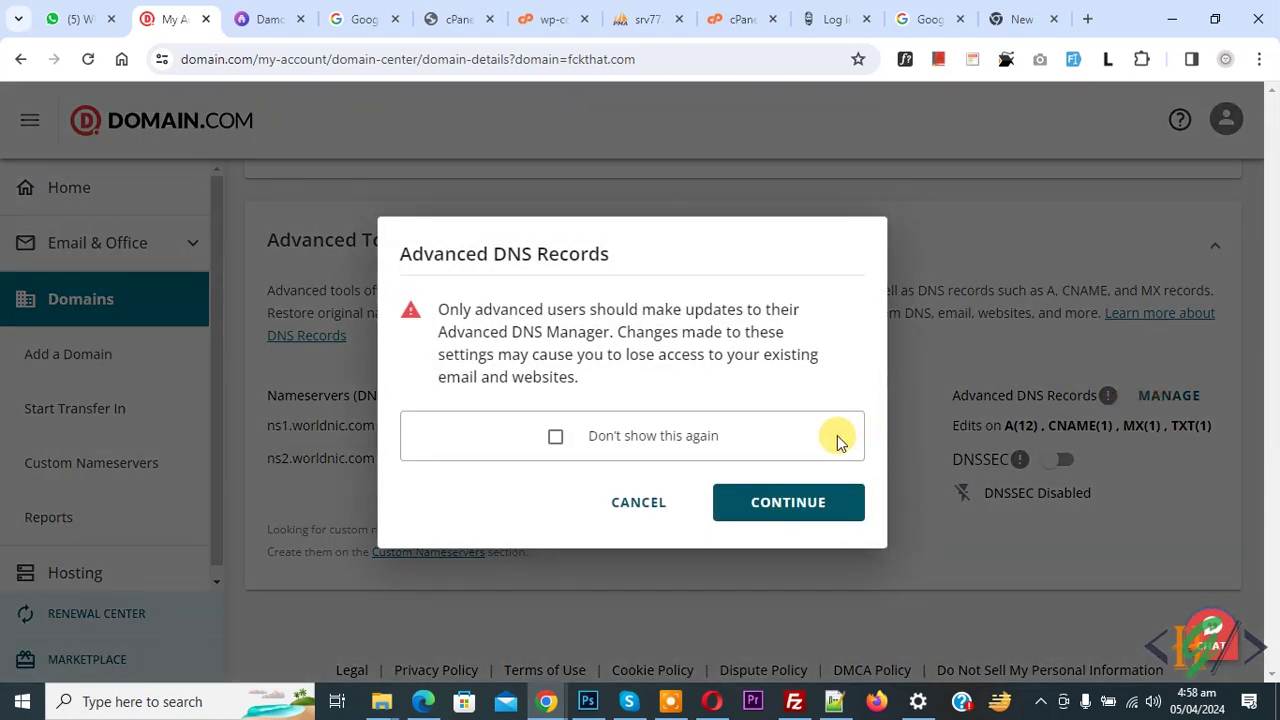
pyautogui.click(776, 506)
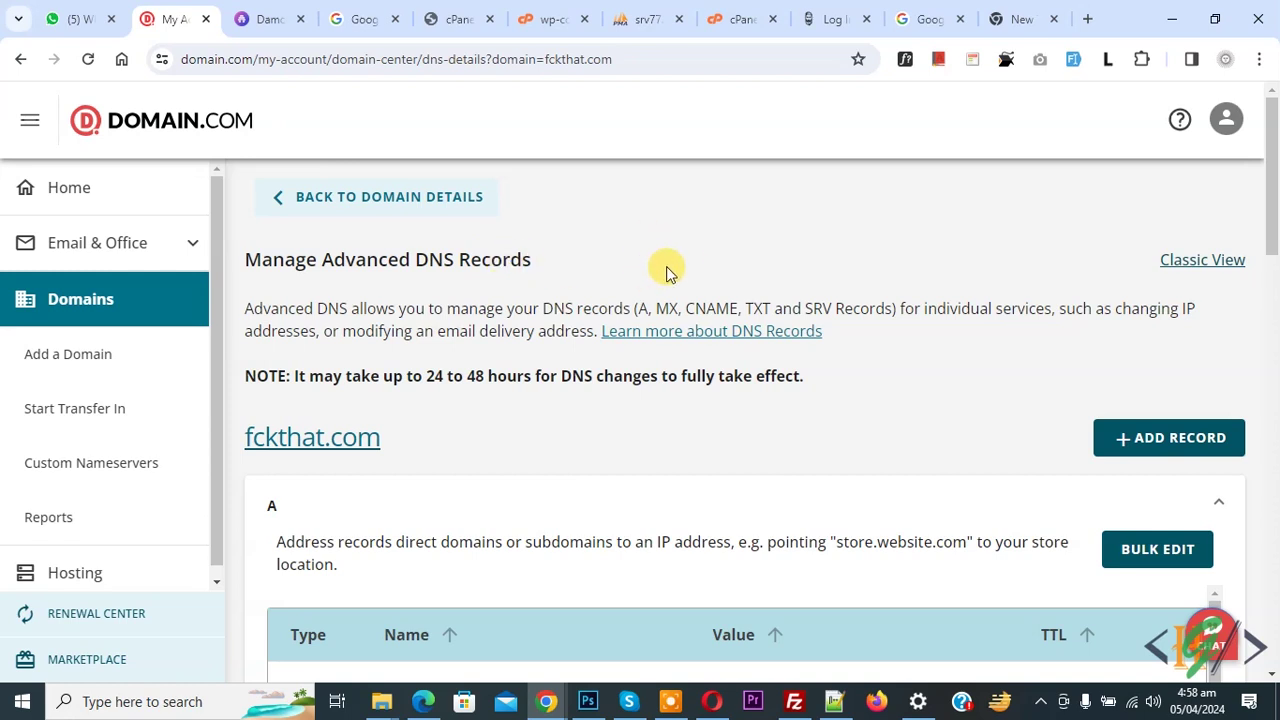
pyautogui.click(1133, 445)
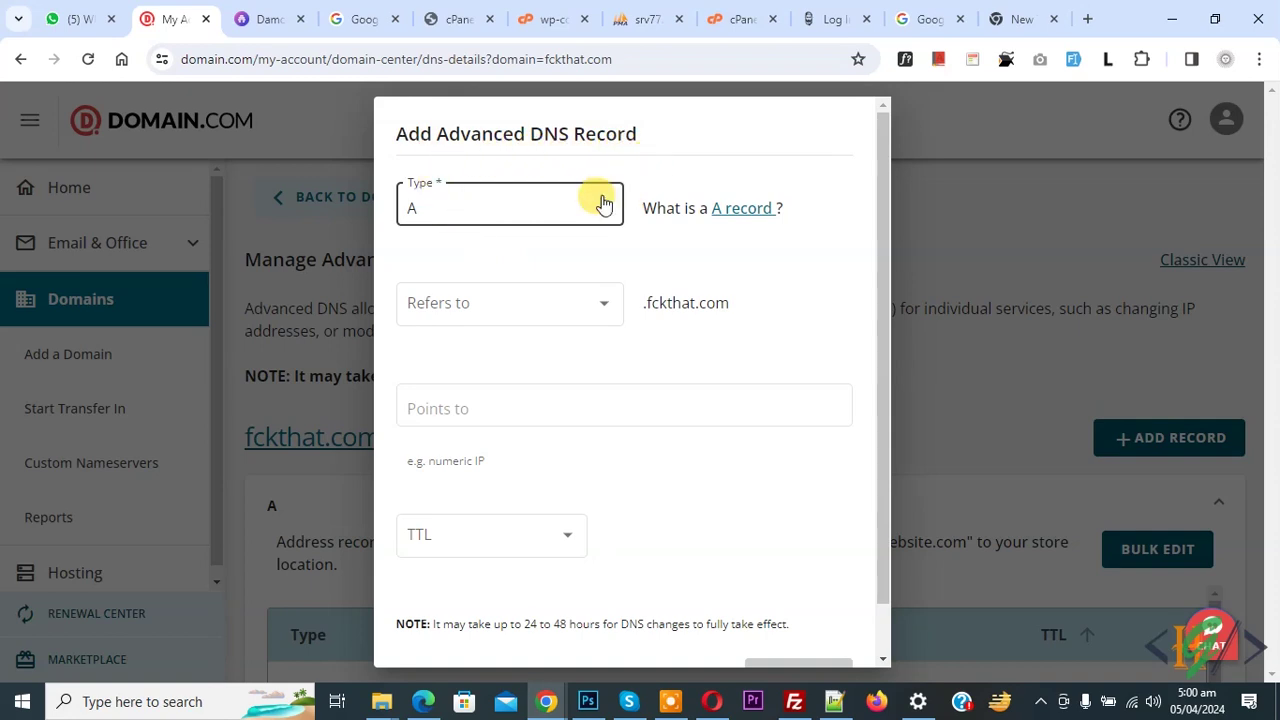
# Make the new record a TXT record for the custom host _beehiiv-authentication.
pyautogui.click(550, 212)
pyautogui.click(434, 385)
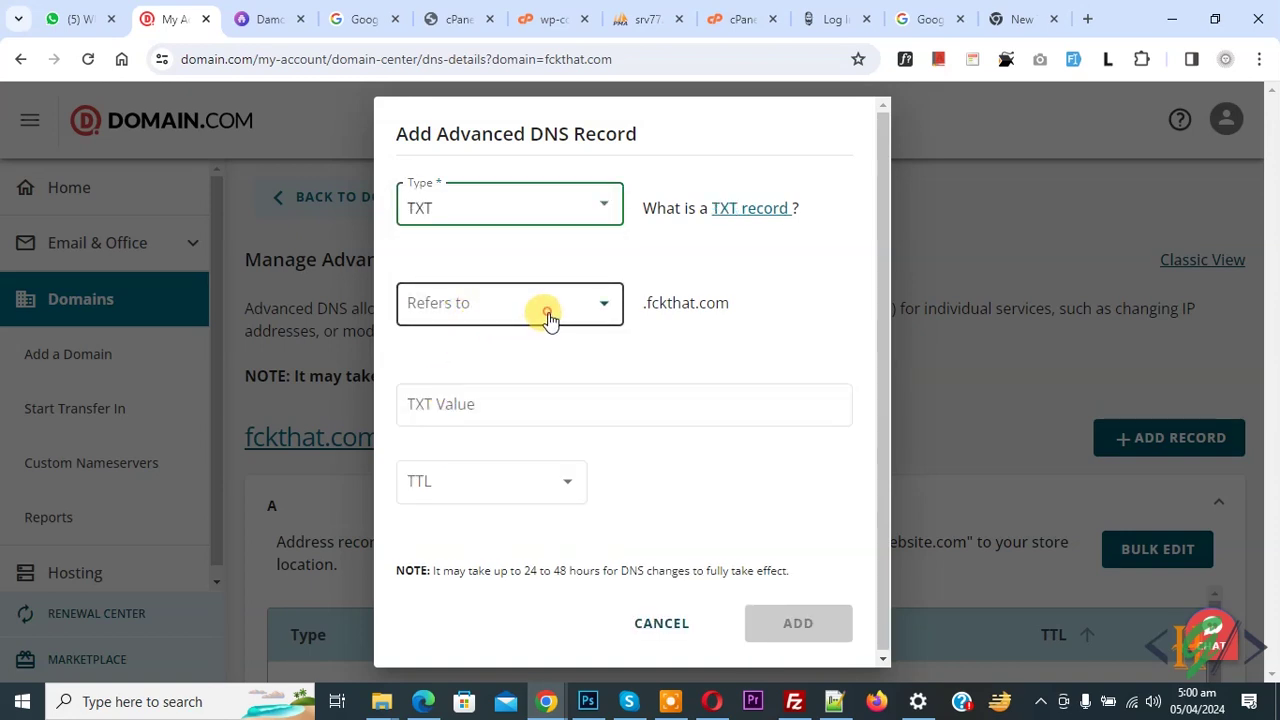
pyautogui.click(548, 318)
pyautogui.click(495, 400)
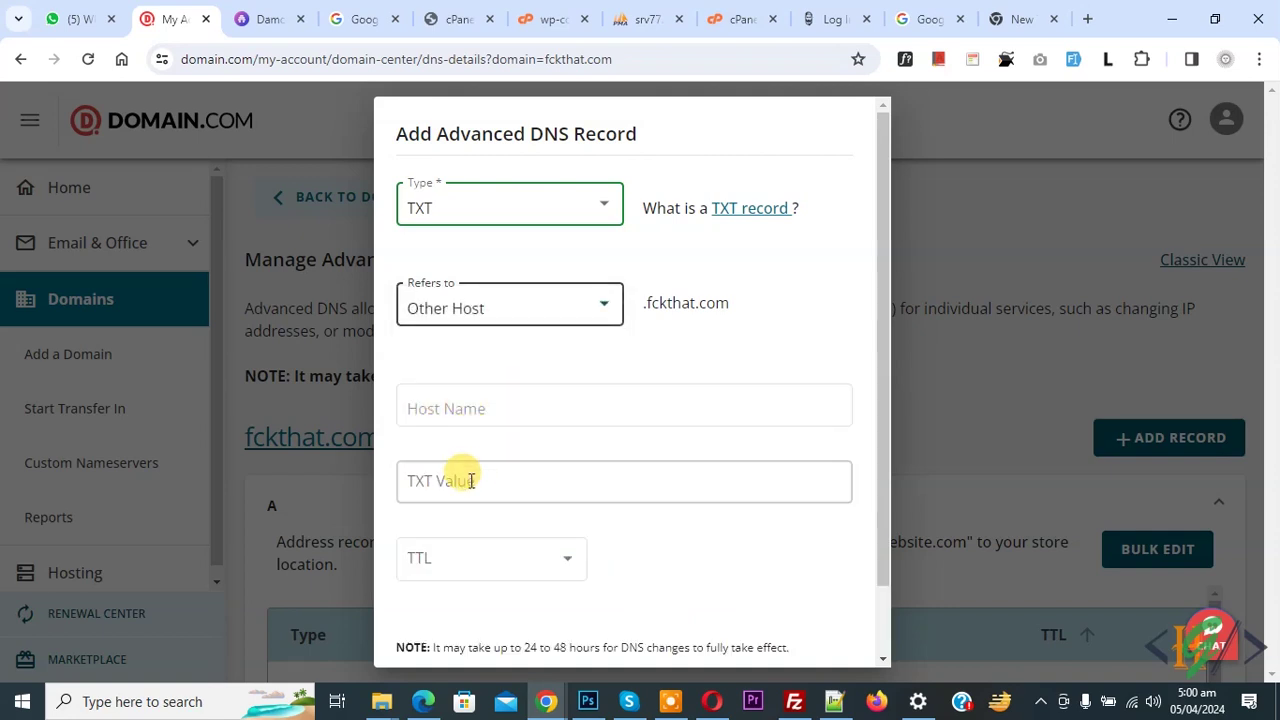
pyautogui.click(491, 413)
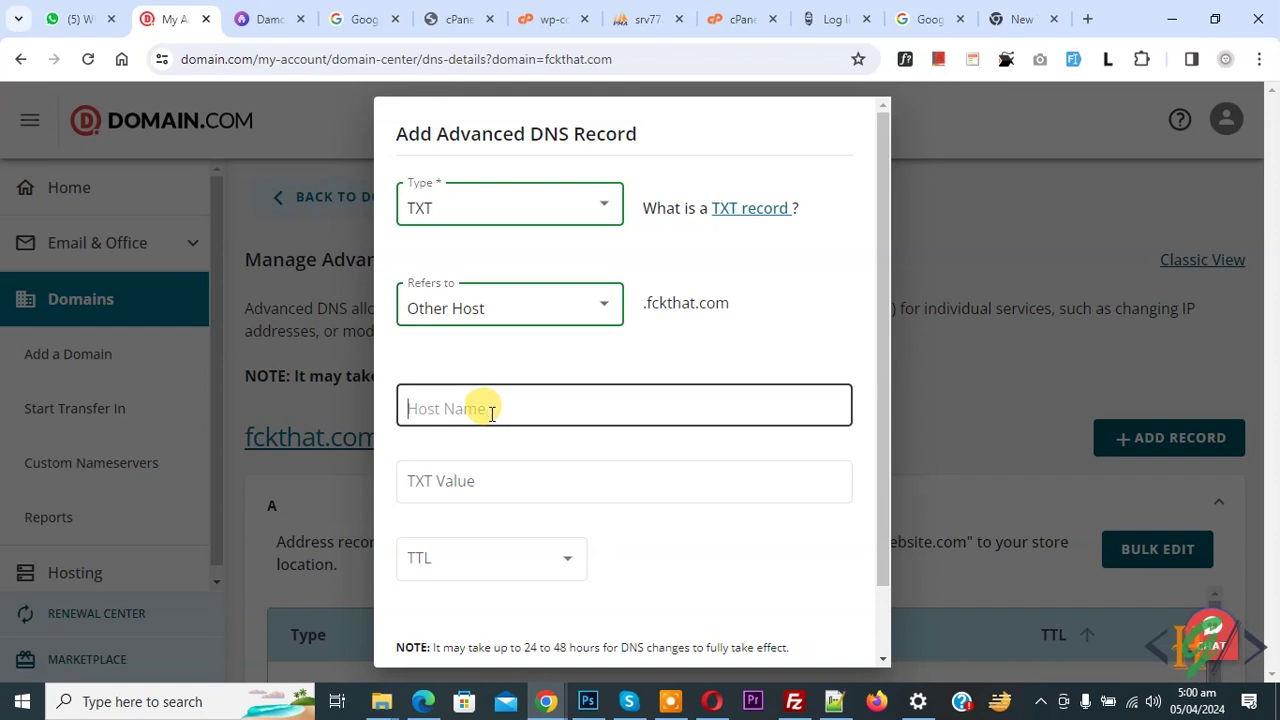
pyautogui.write('_beehiiv-authentication')
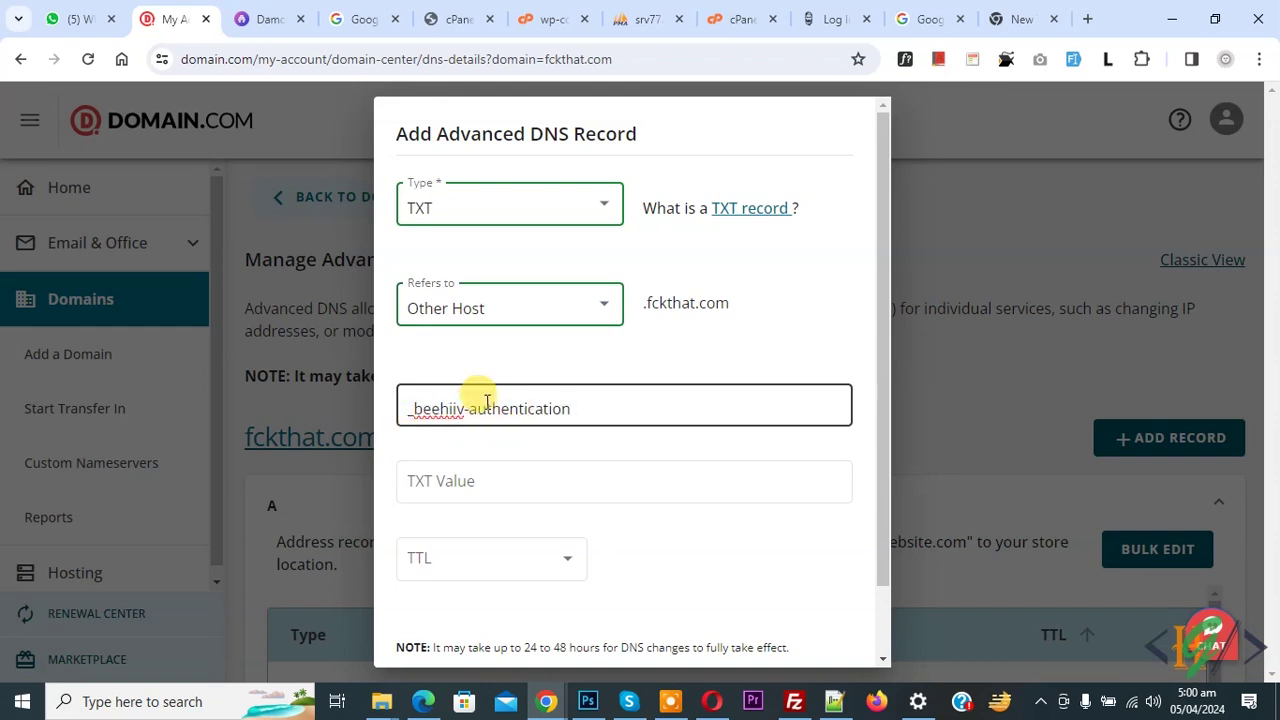
# Enter beehiiv's verification value, set a 1 Hour TTL, and save the TXT record.
pyautogui.click(290, 18)
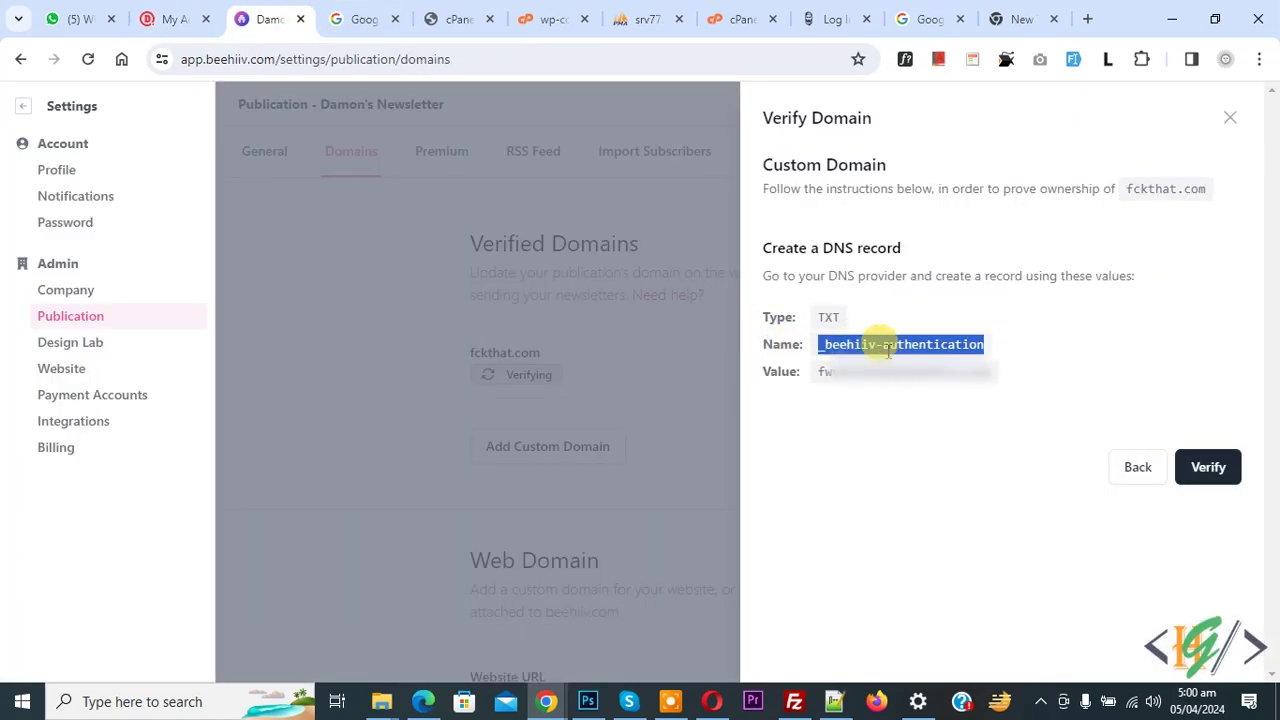
pyautogui.moveTo(819, 372); pyautogui.dragTo(993, 383)
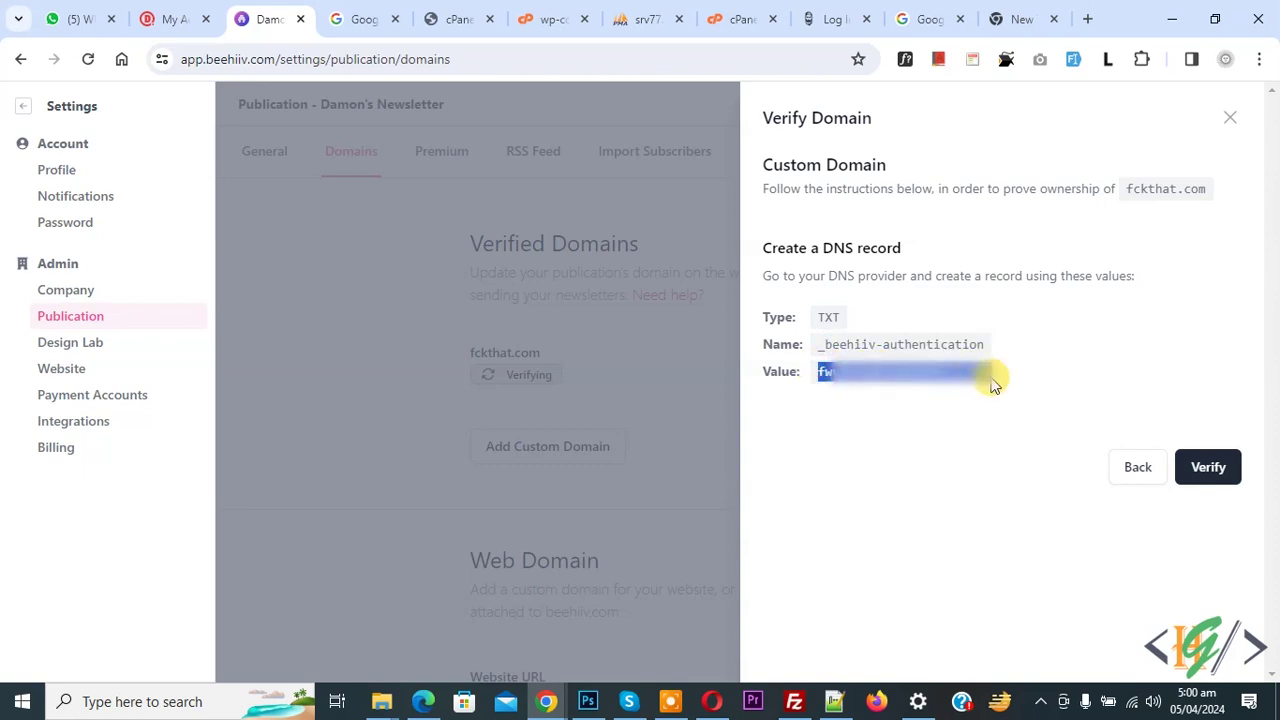
pyautogui.click(168, 18)
pyautogui.click(472, 483)
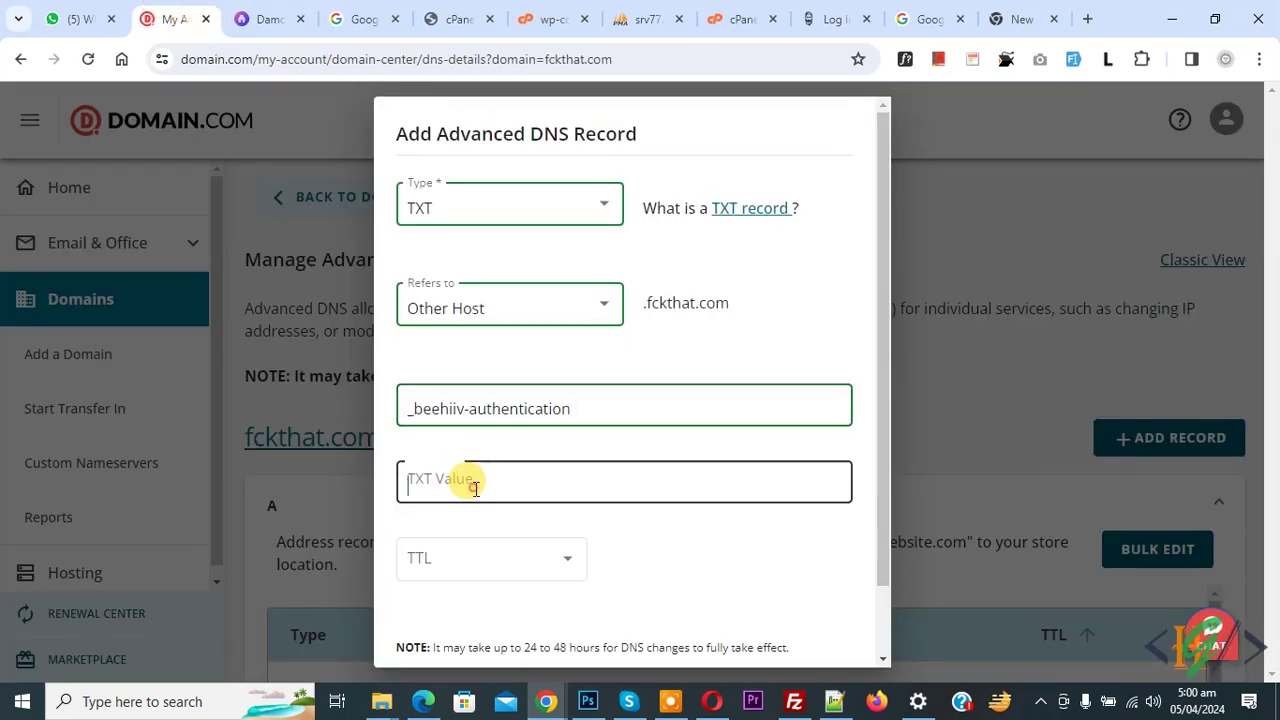
pyautogui.hotkey('ctrl', 'v')
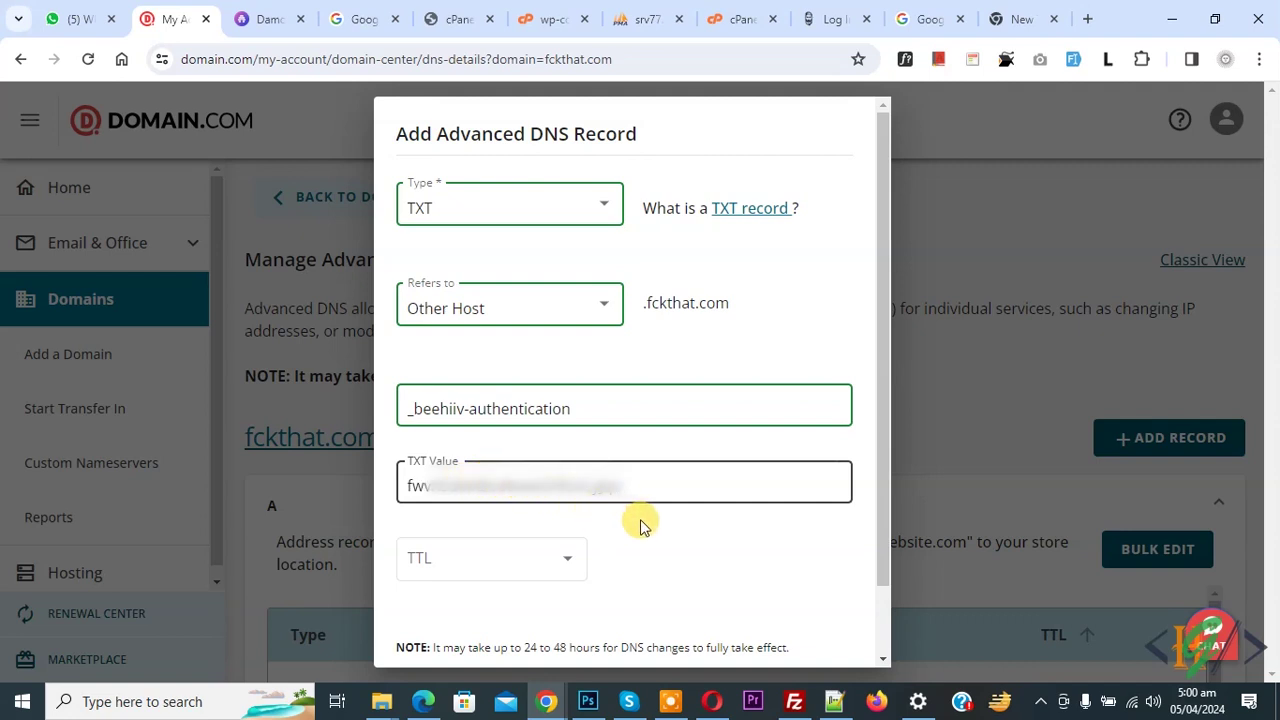
pyautogui.click(531, 565)
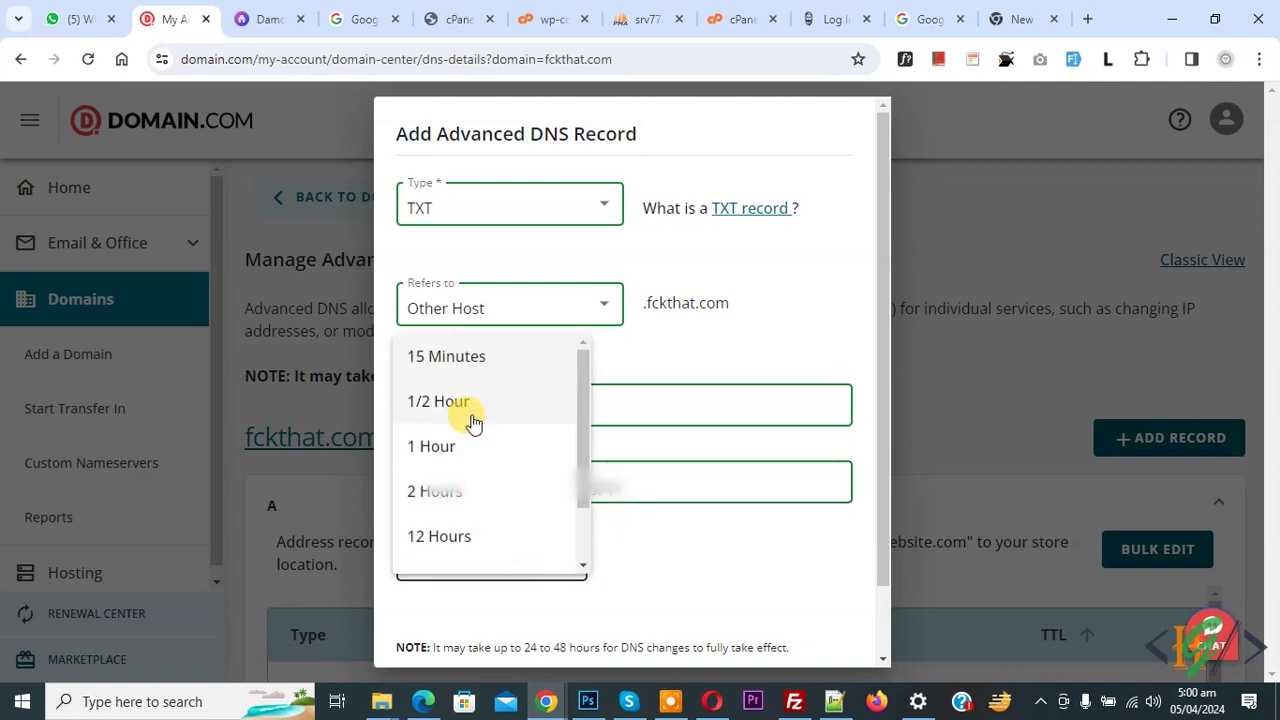
pyautogui.click(449, 450)
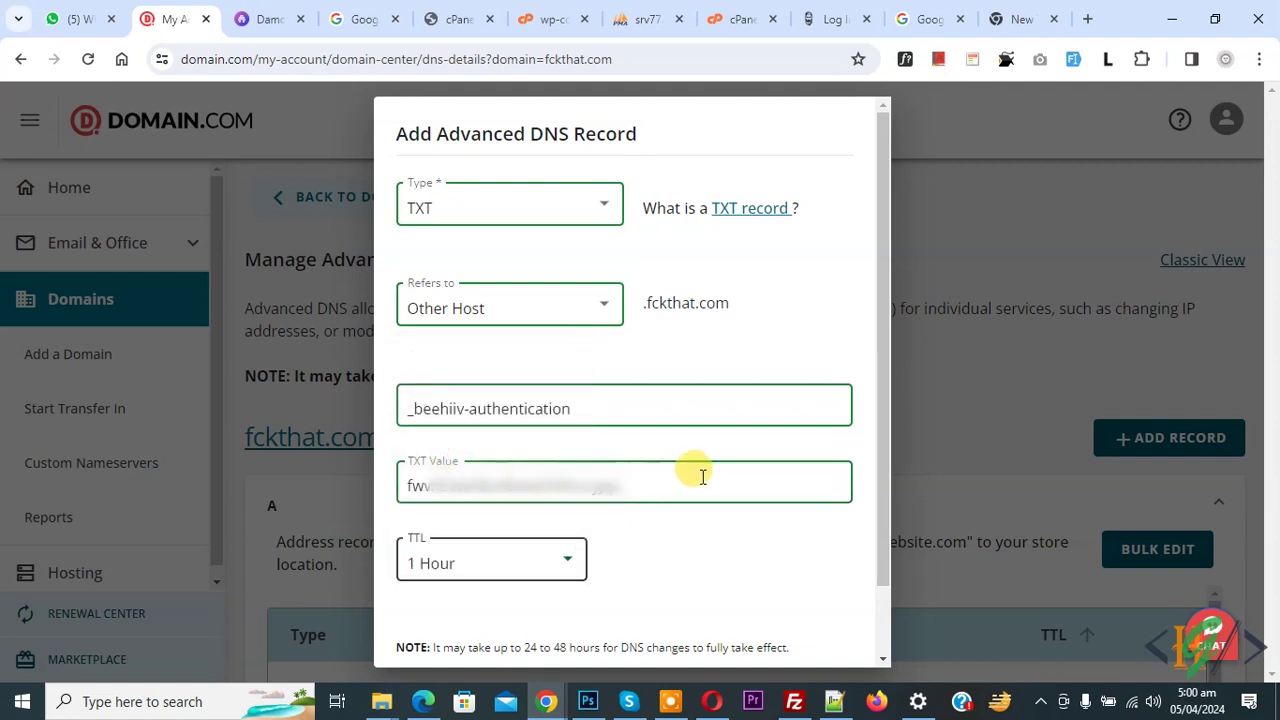
pyautogui.scroll(-1, 690, 510)
pyautogui.click(792, 623)
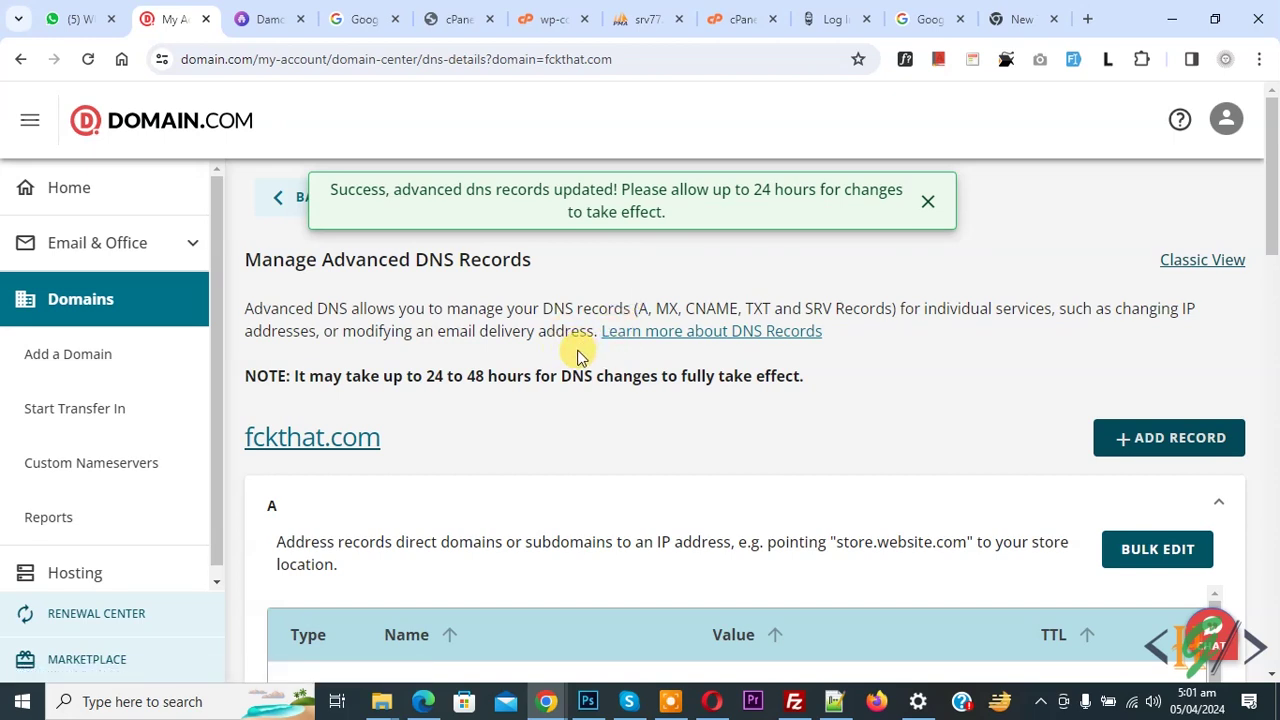
pyautogui.click(272, 10)
# Rerun beehiiv's ownership check for fckthat.com until it shows Verified.
pyautogui.click(1018, 484)
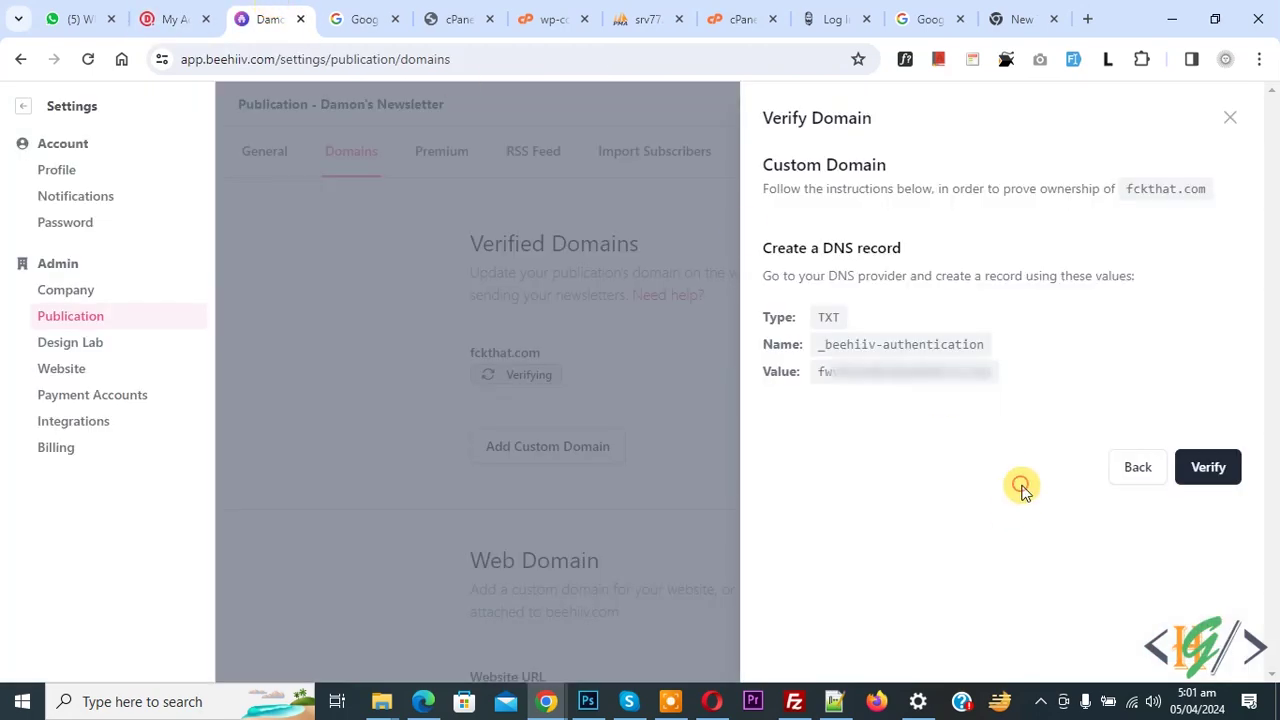
pyautogui.click(1210, 470)
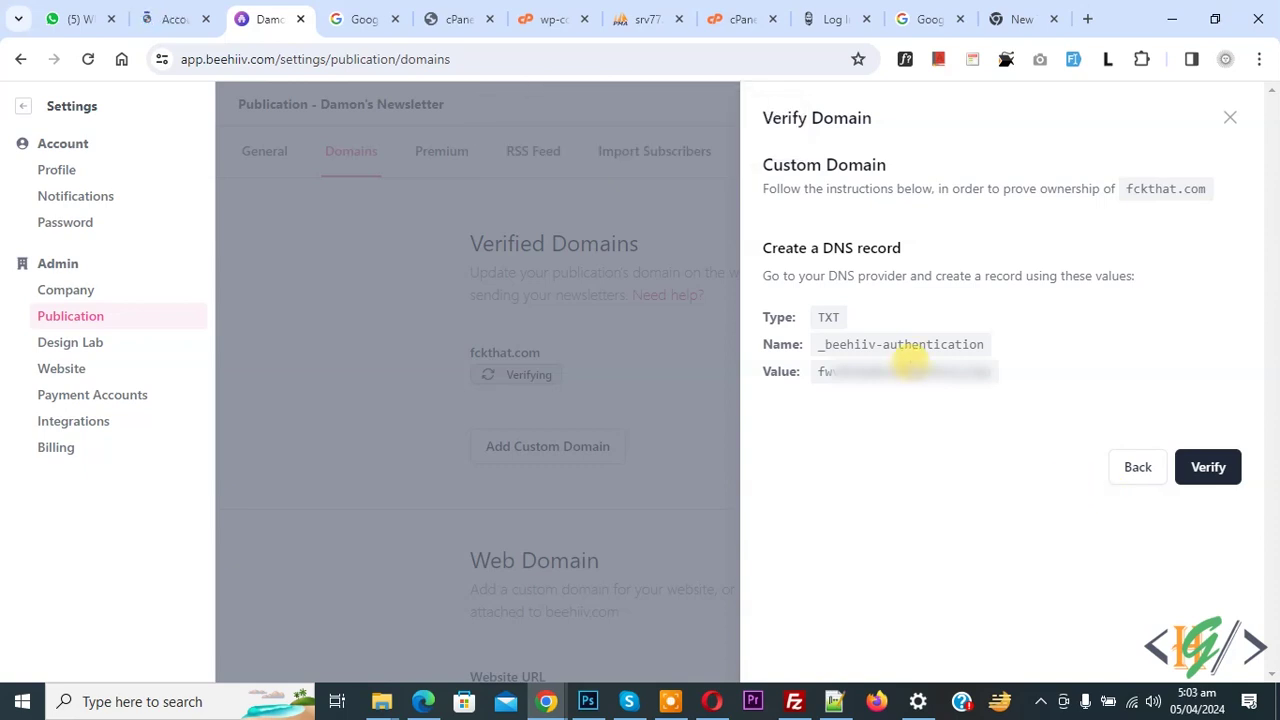
pyautogui.click(1200, 465)
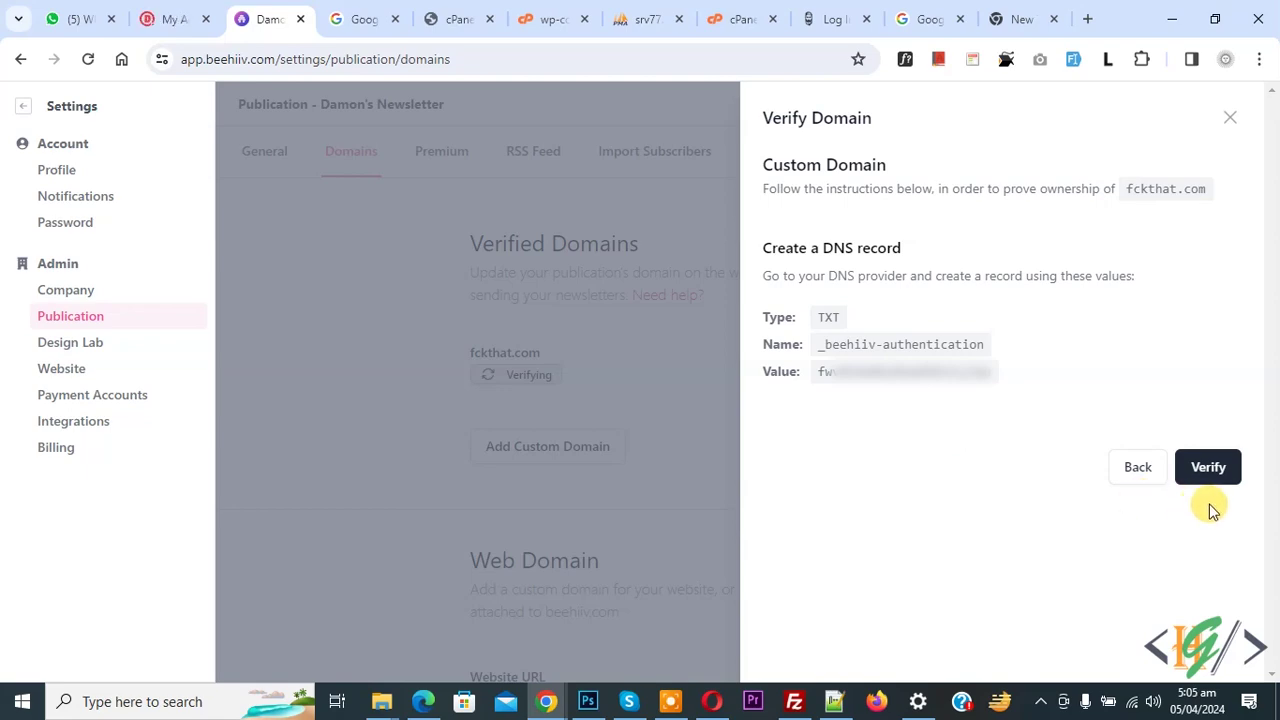
pyautogui.click(1211, 484)
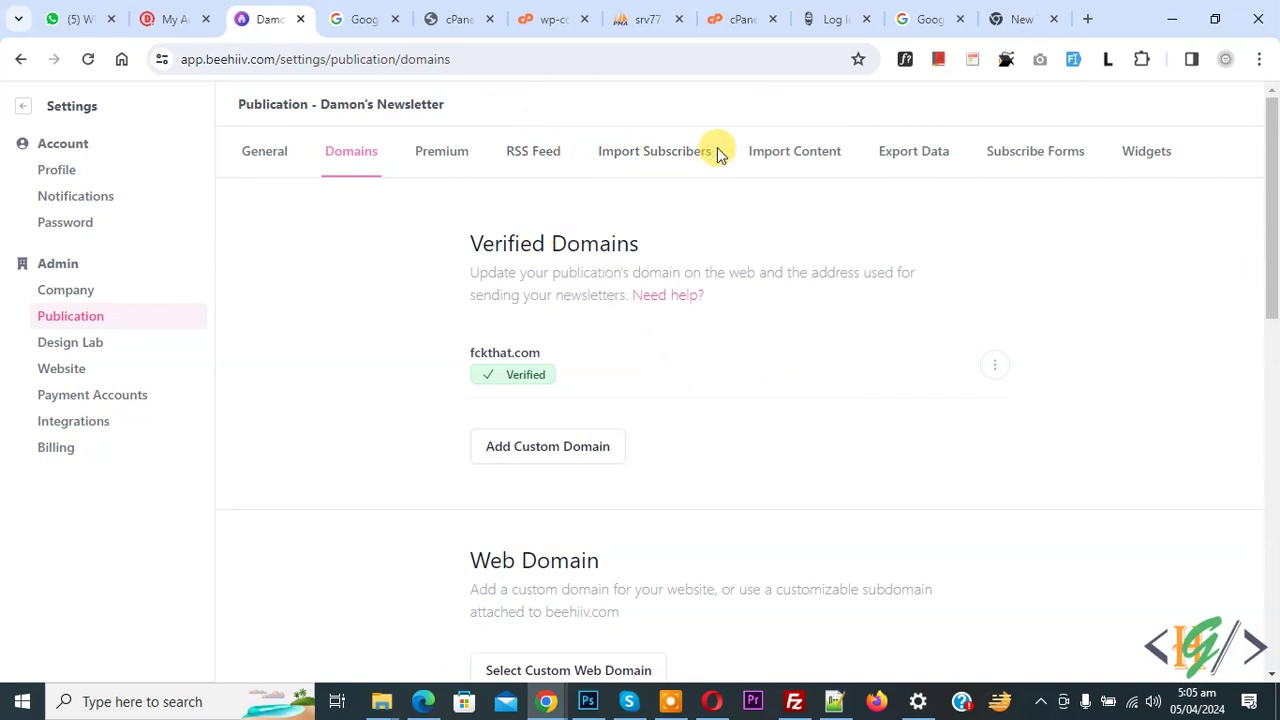
pyautogui.click(560, 390)
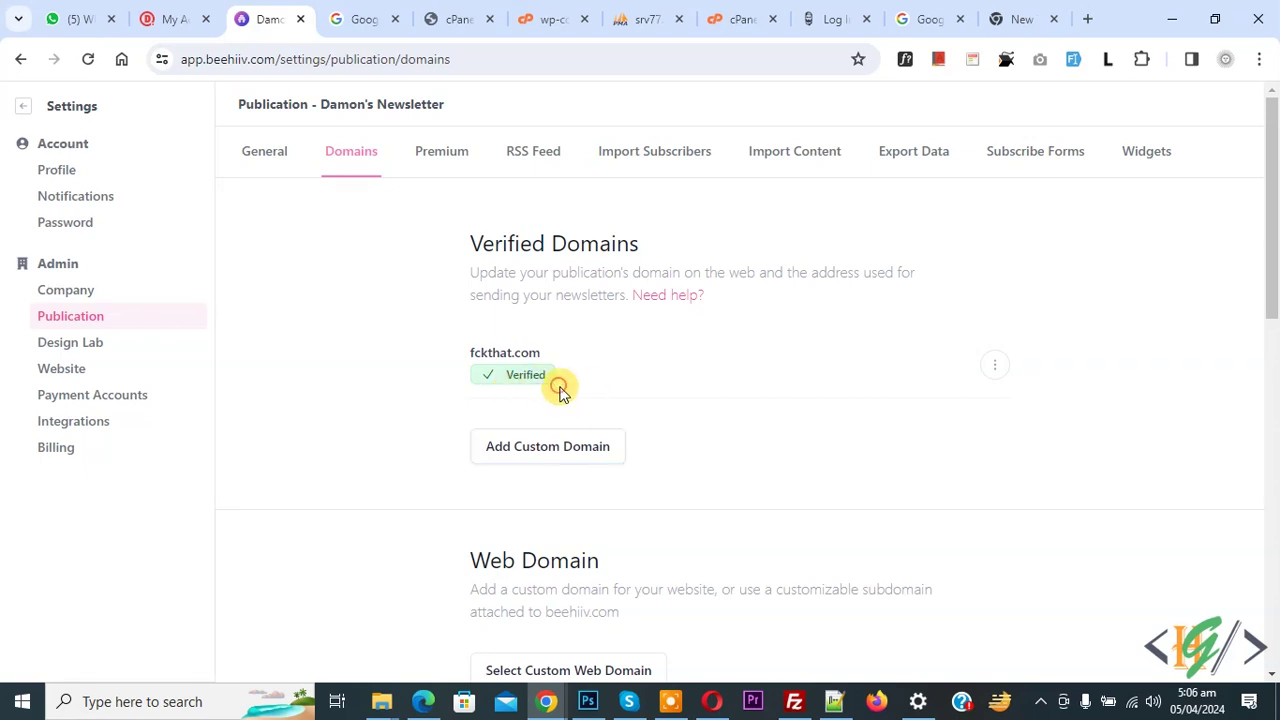
pyautogui.click(547, 446)
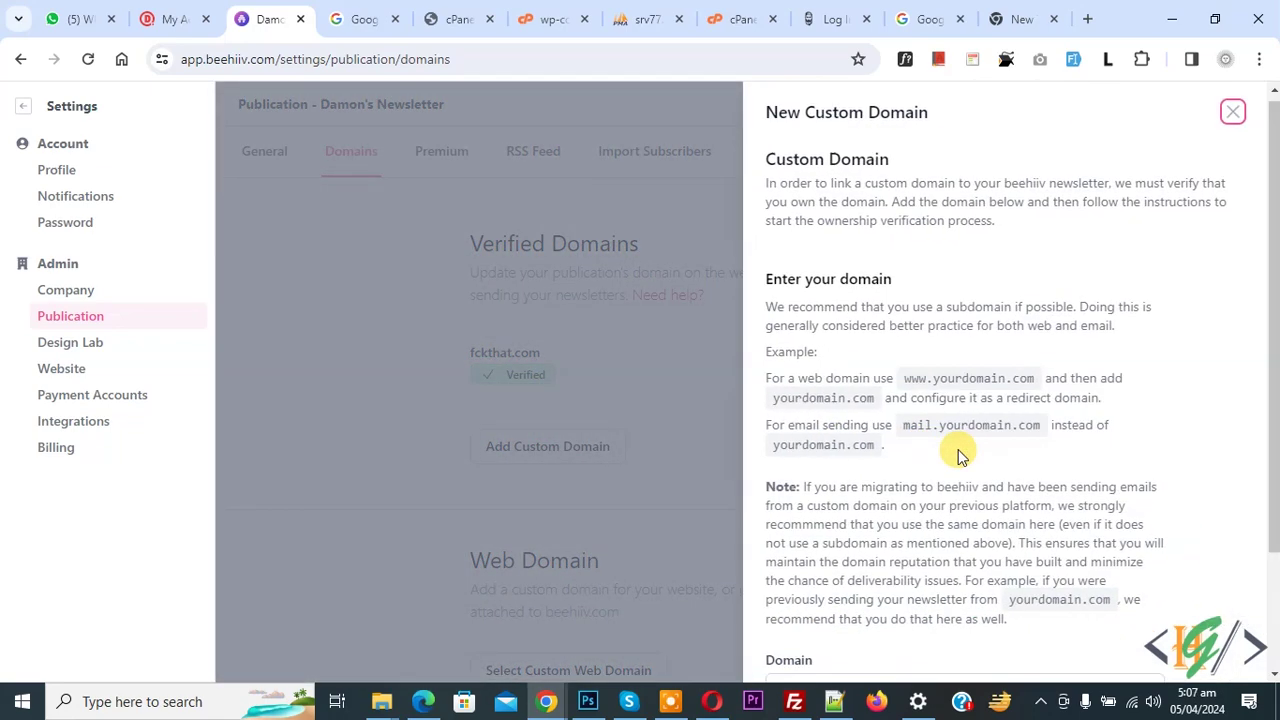
pyautogui.scroll(-3, 957, 449)
pyautogui.click(884, 538)
pyautogui.write('ww')
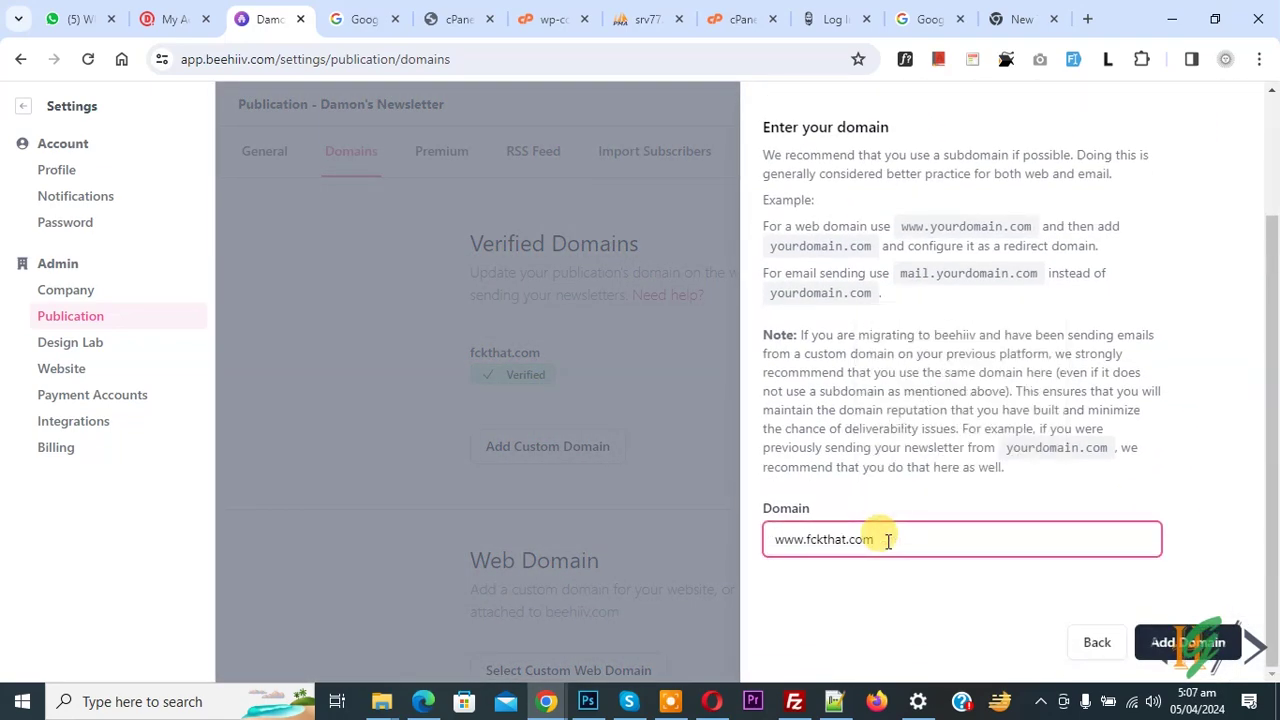
pyautogui.write('w.fckthat.com')
pyautogui.click(957, 617)
pyautogui.click(1175, 642)
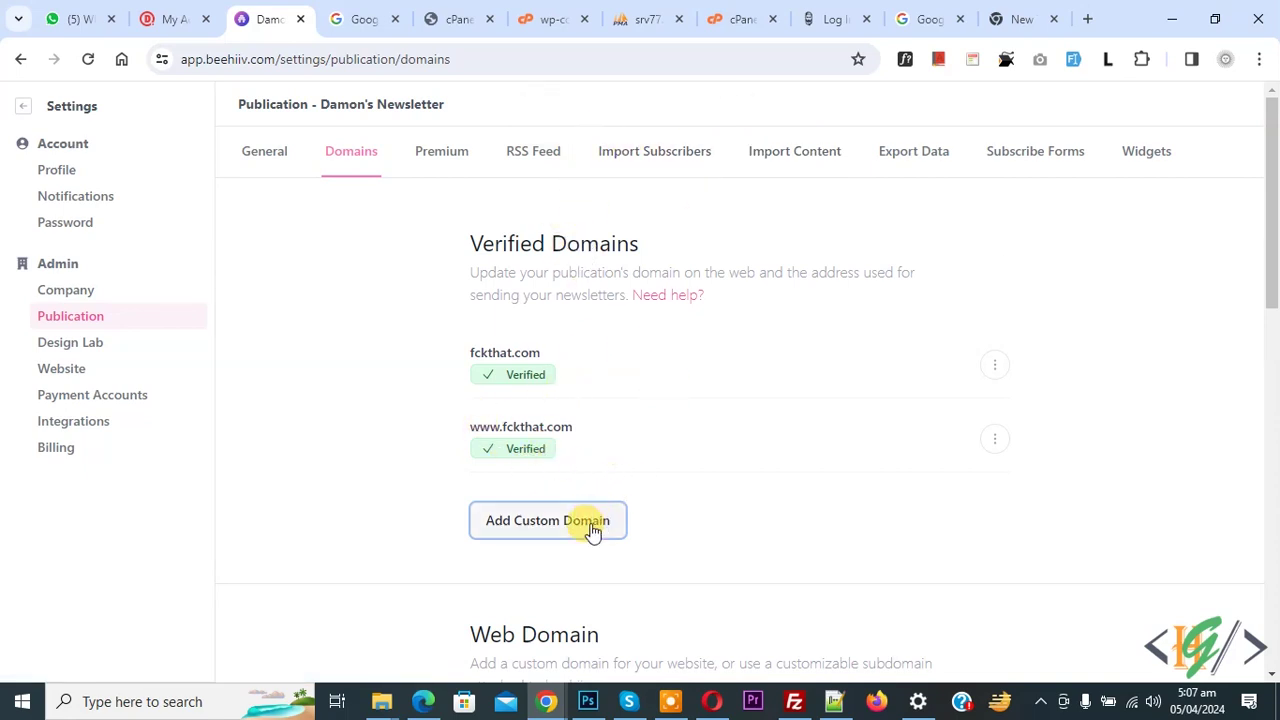
# Add mail.fckthat.com as a third custom domain.
pyautogui.click(561, 538)
pyautogui.scroll(-3, 955, 520)
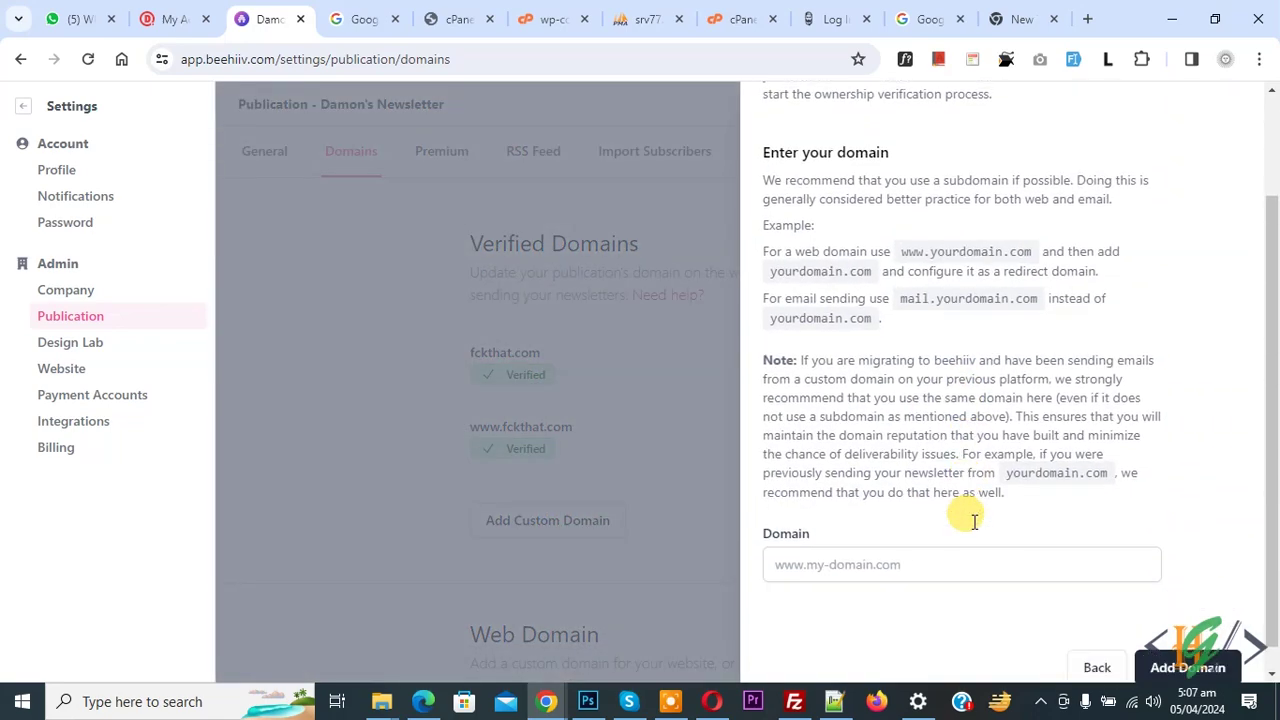
pyautogui.click(838, 538)
pyautogui.write('mail.fckthat.com')
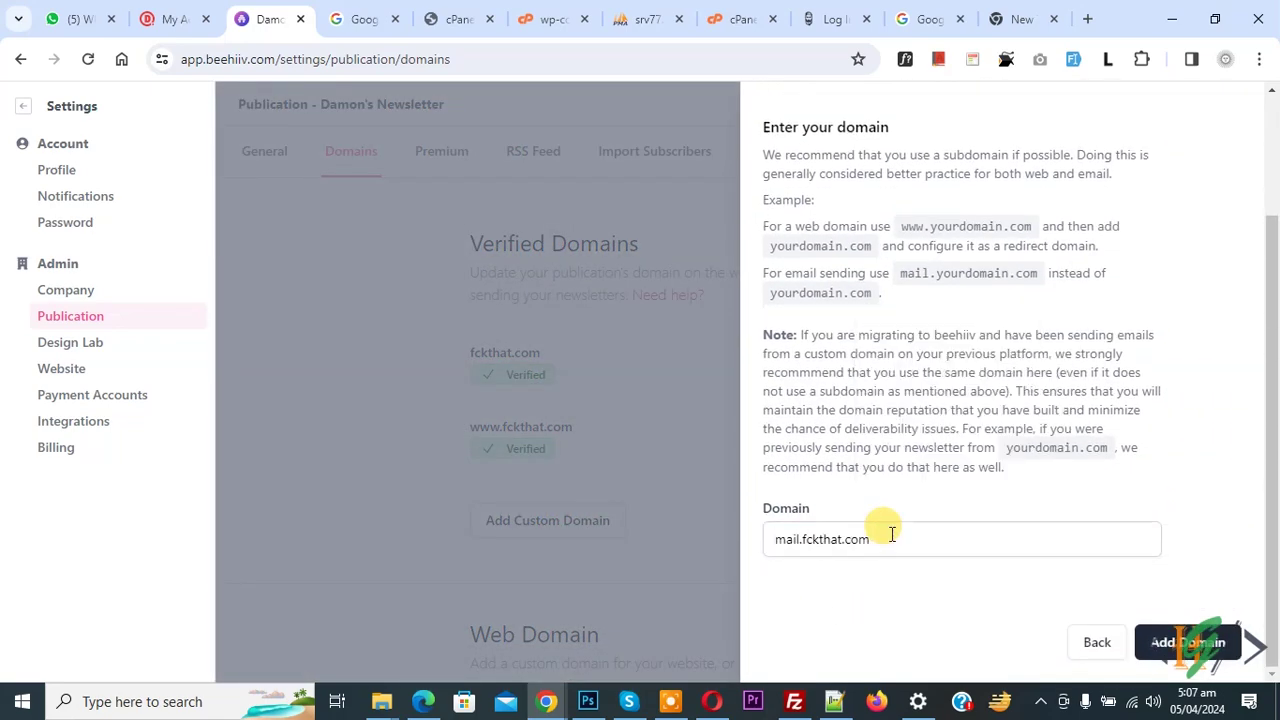
pyautogui.click(1160, 640)
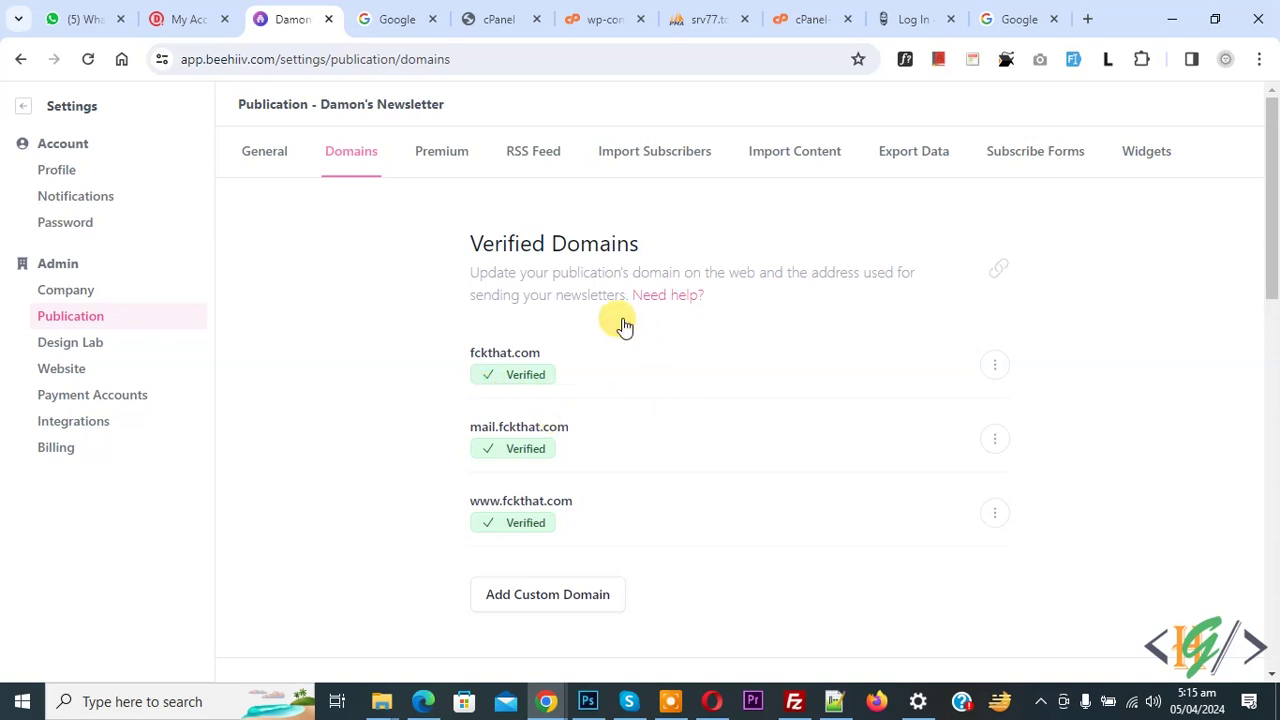
pyautogui.scroll(-5, 620, 323)
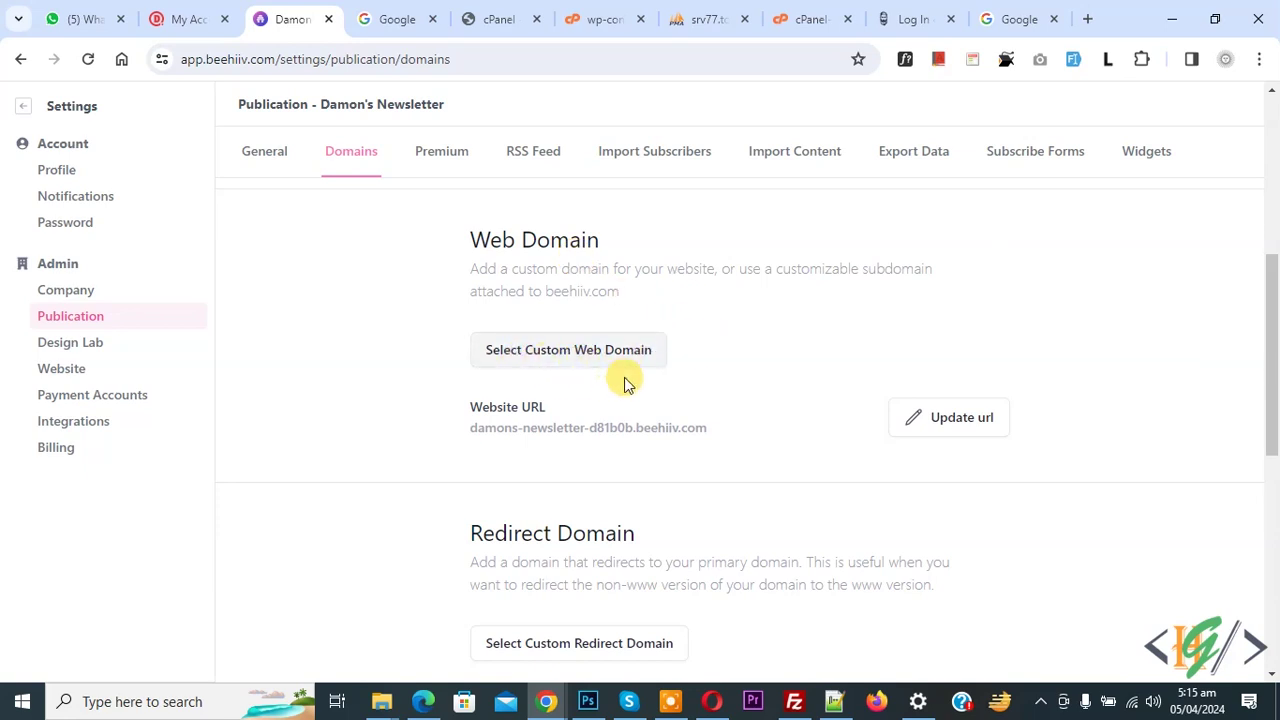
pyautogui.click(593, 375)
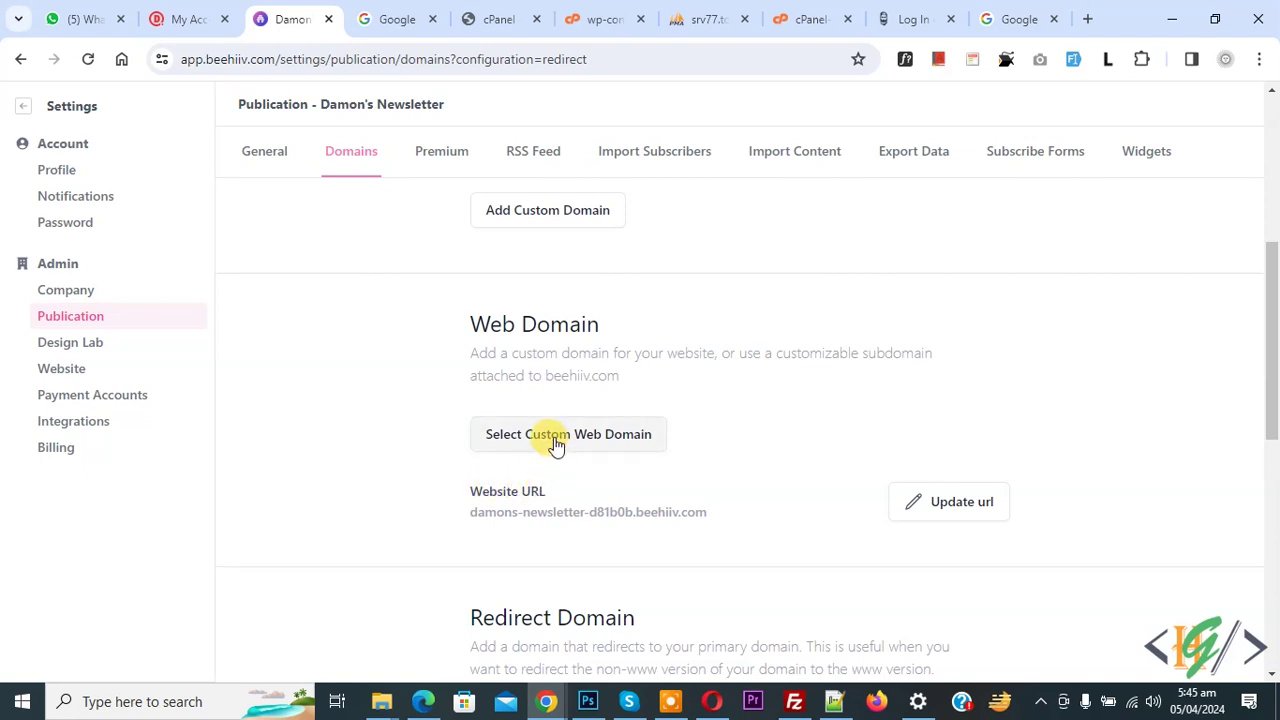
pyautogui.click(557, 440)
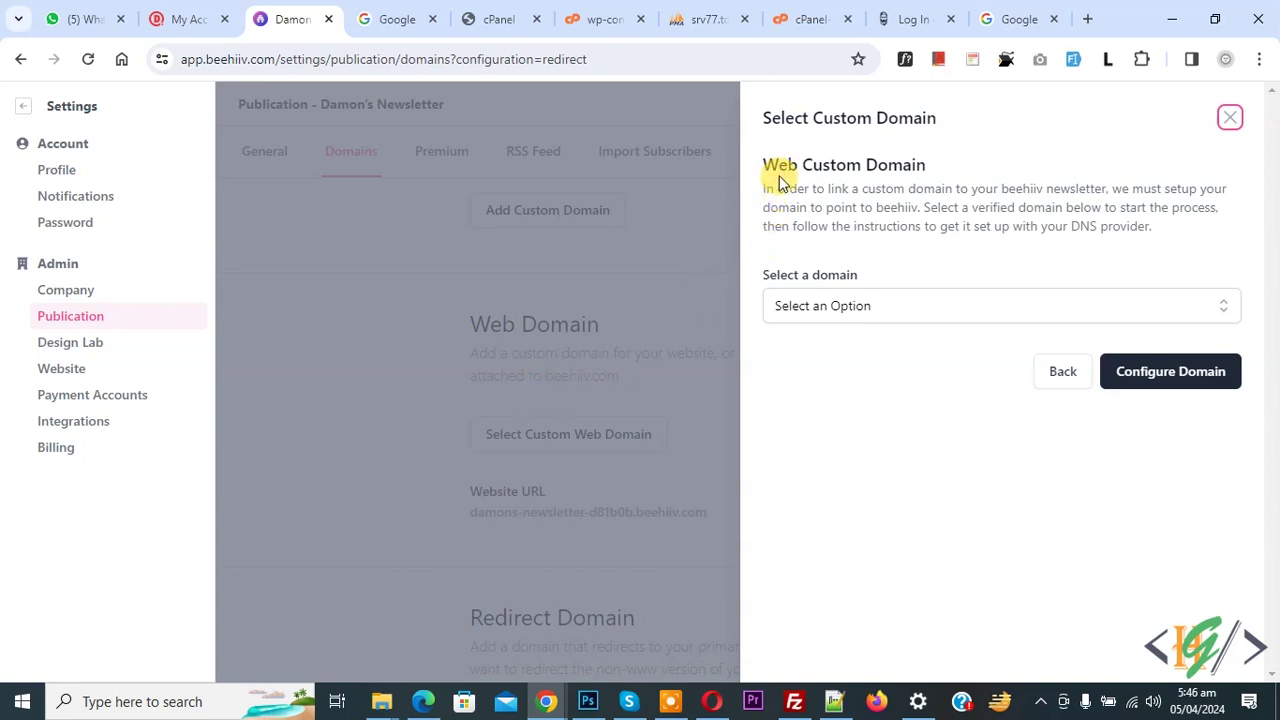
pyautogui.click(851, 302)
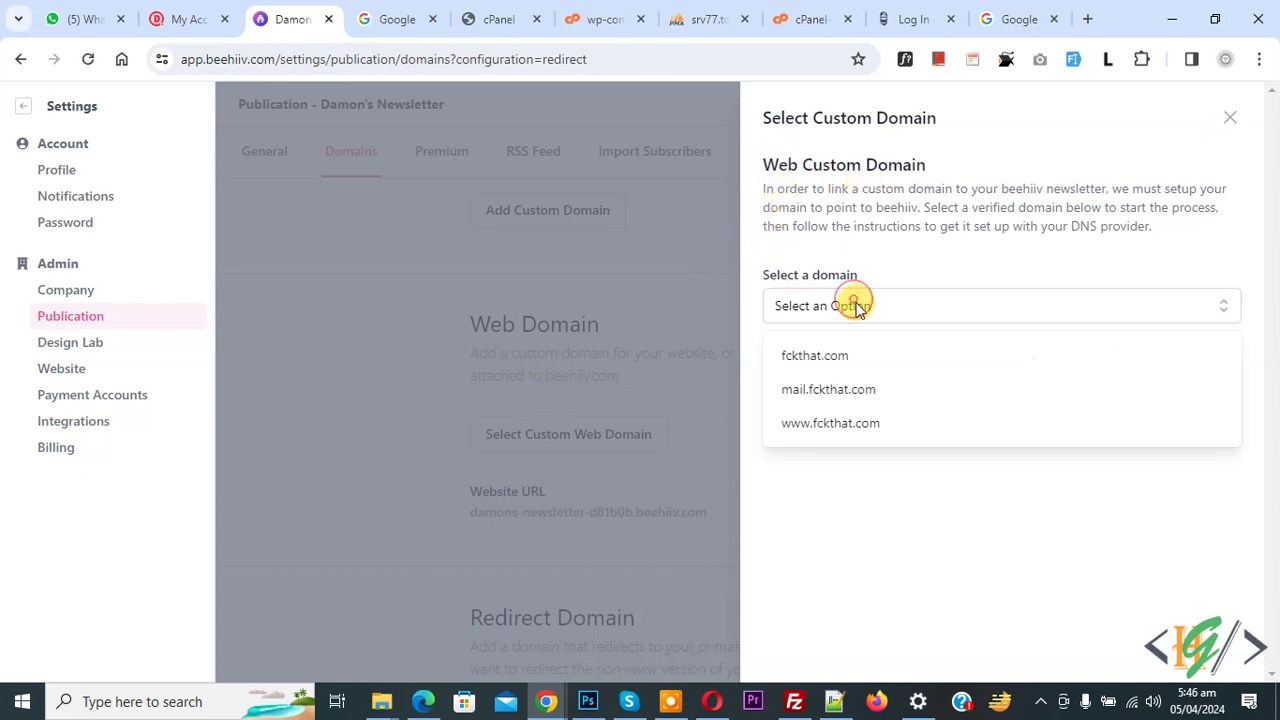
pyautogui.click(847, 426)
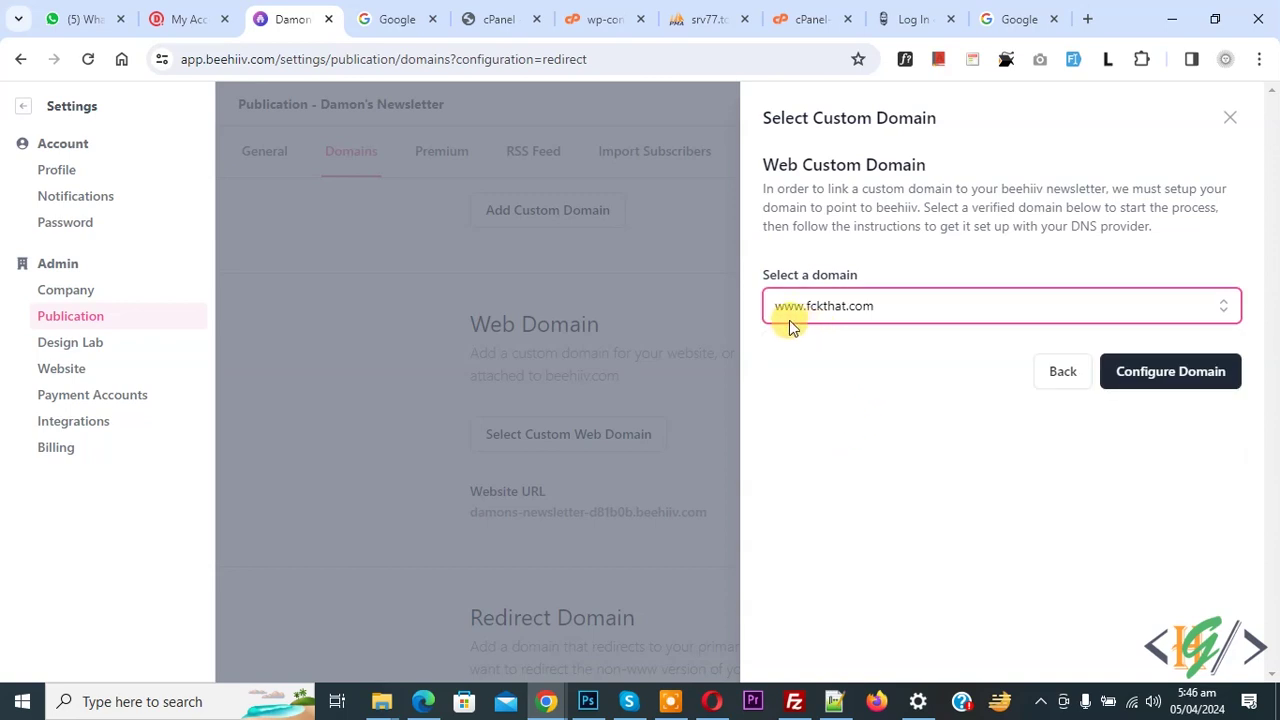
pyautogui.click(975, 407)
pyautogui.click(1134, 377)
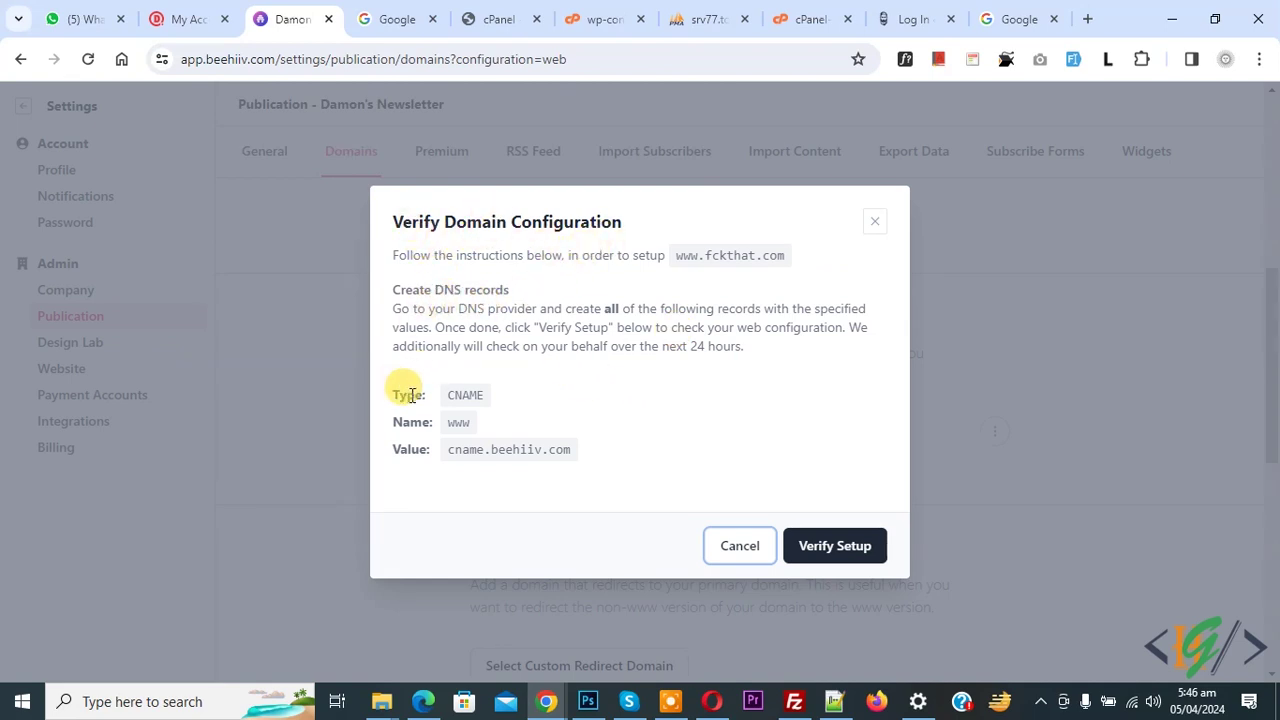
# Copy the CNAME value cname.beehiiv.com and go to Domain.com's DNS records.
pyautogui.tripleClick(463, 448)
pyautogui.hotkey('ctrl', 'c')
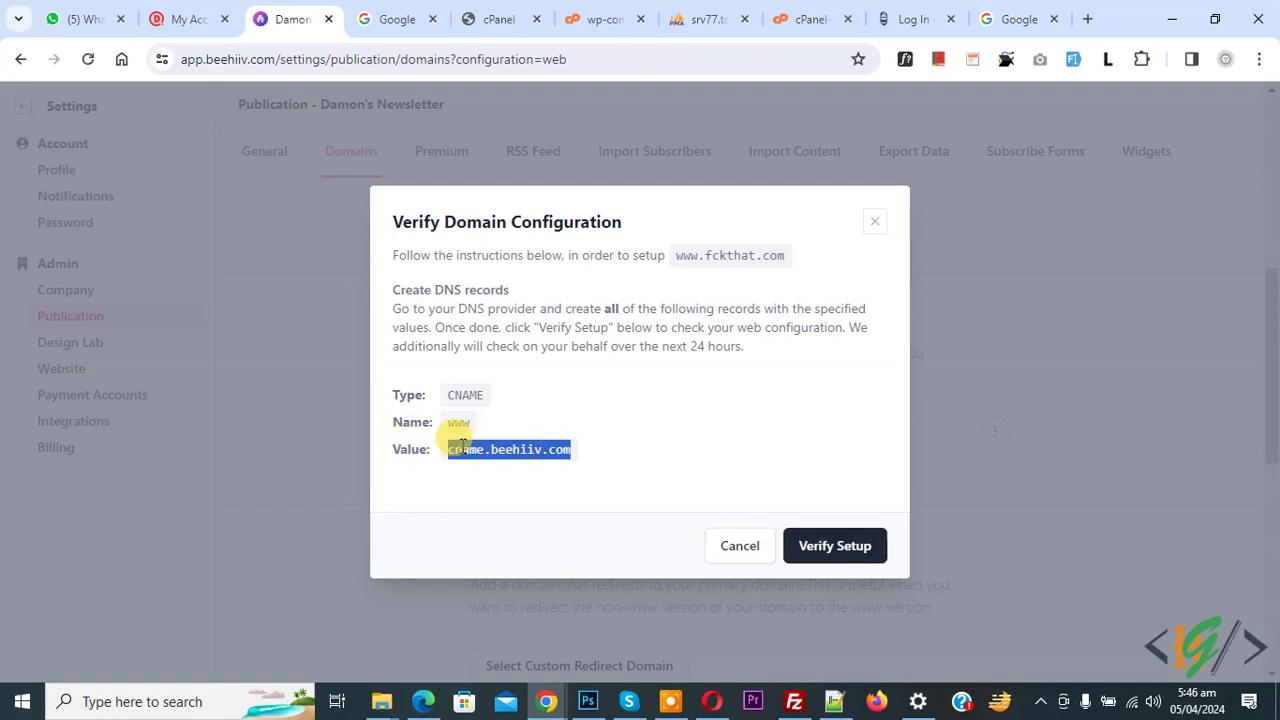
pyautogui.click(598, 402)
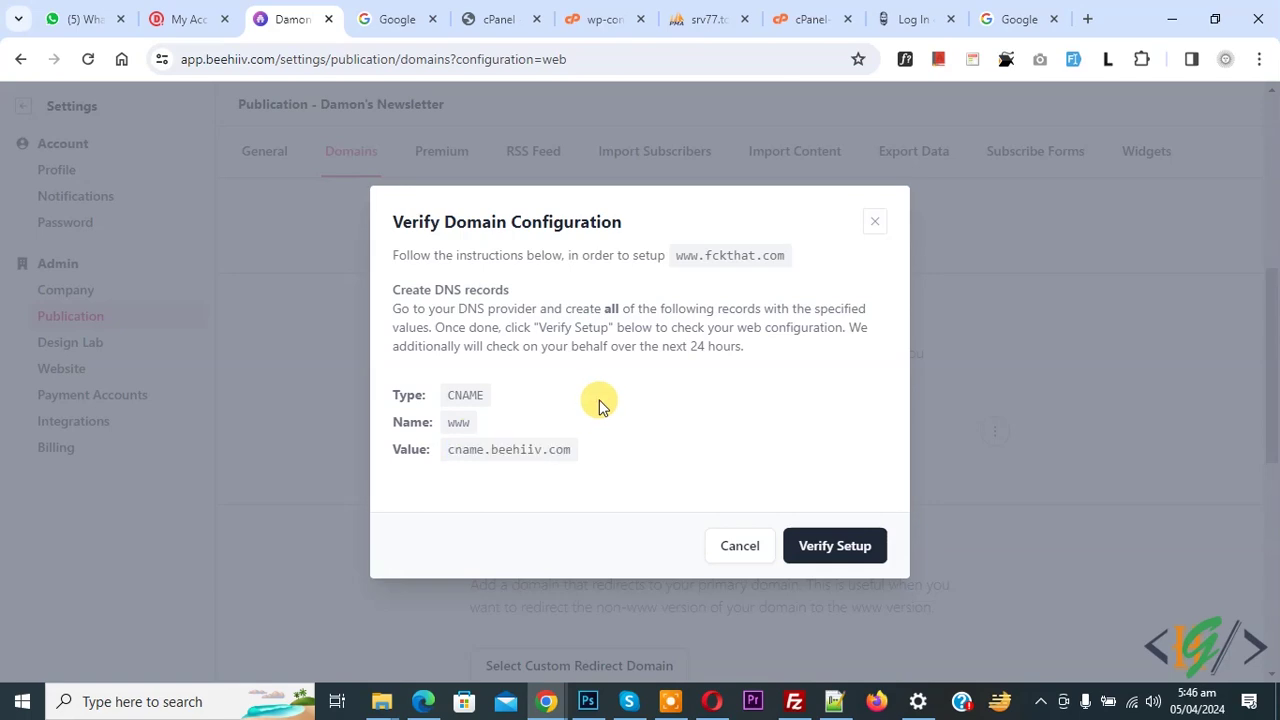
pyautogui.click(228, 12)
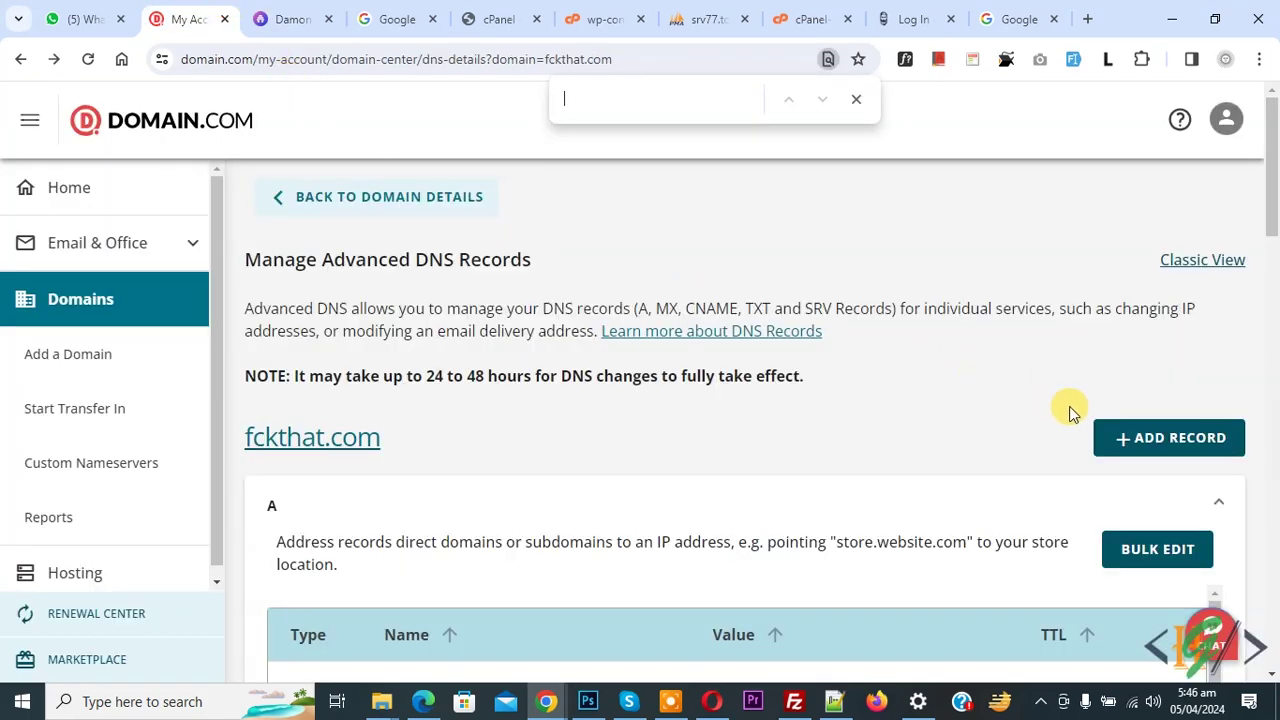
pyautogui.click(1140, 440)
pyautogui.click(425, 203)
pyautogui.click(435, 343)
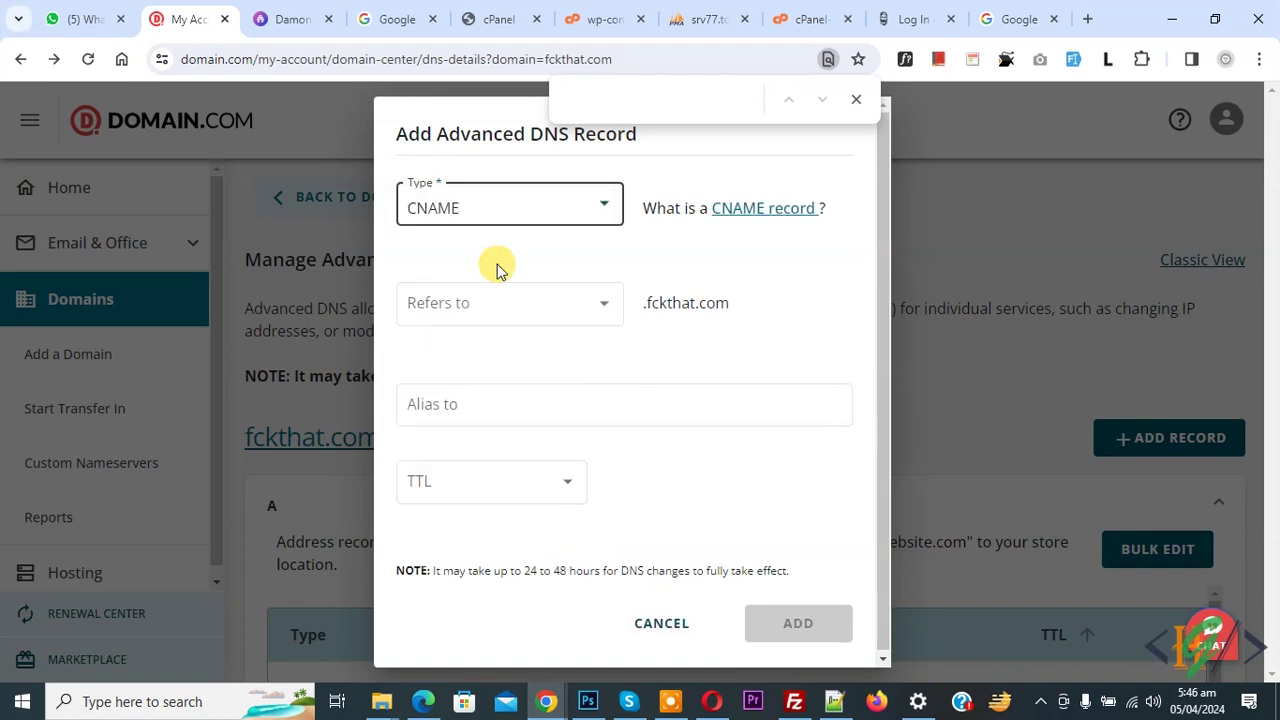
pyautogui.click(487, 297)
pyautogui.click(456, 364)
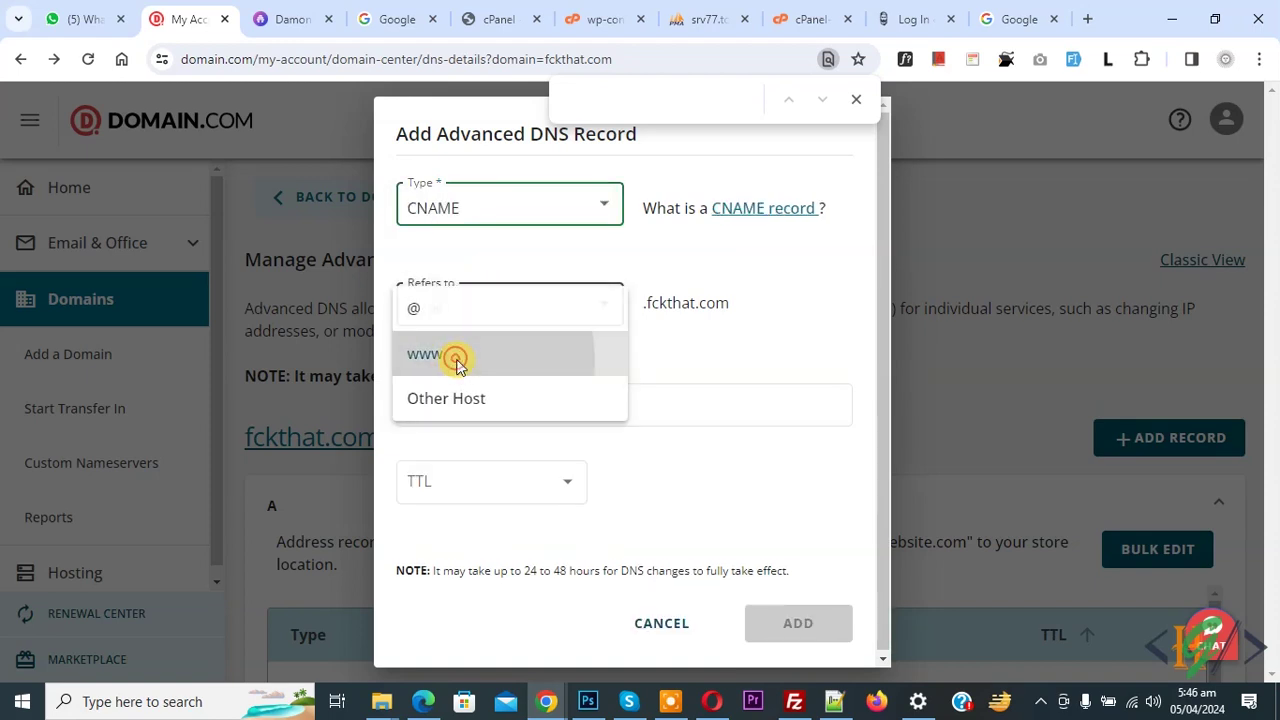
pyautogui.click(484, 403)
pyautogui.hotkey('ctrl', 'v')
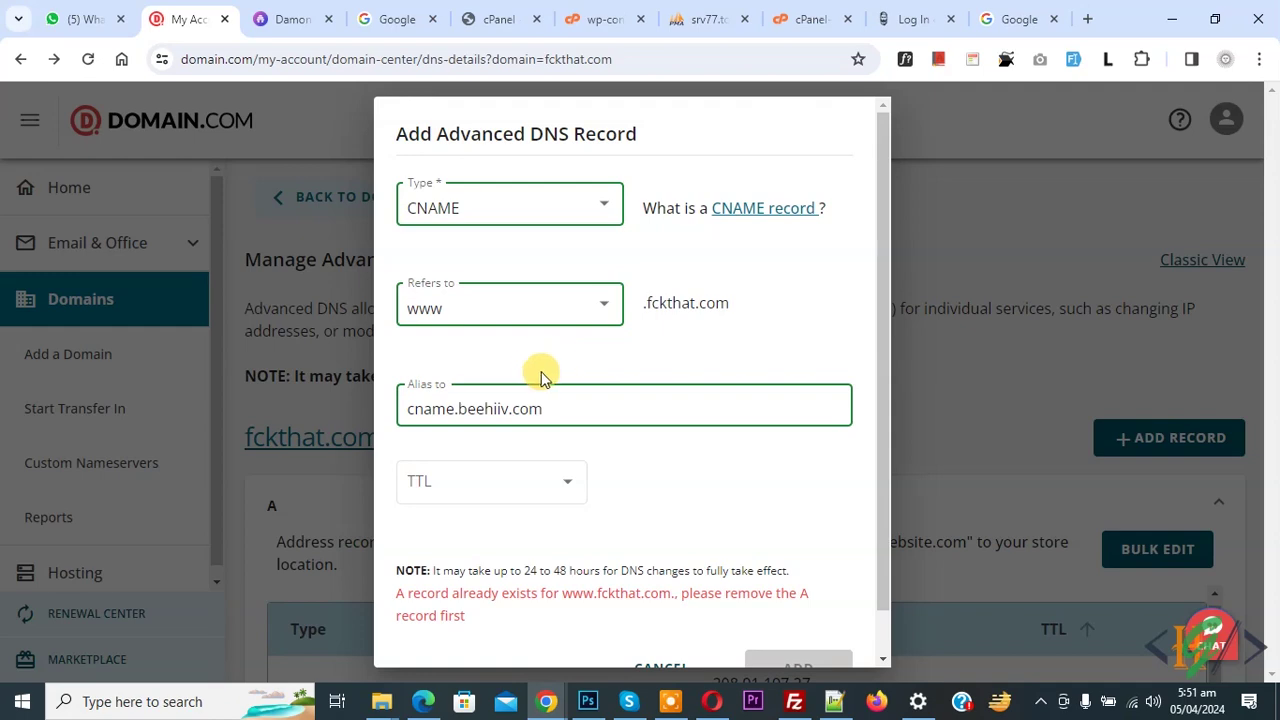
pyautogui.click(640, 668)
pyautogui.scroll(-4, 443, 338)
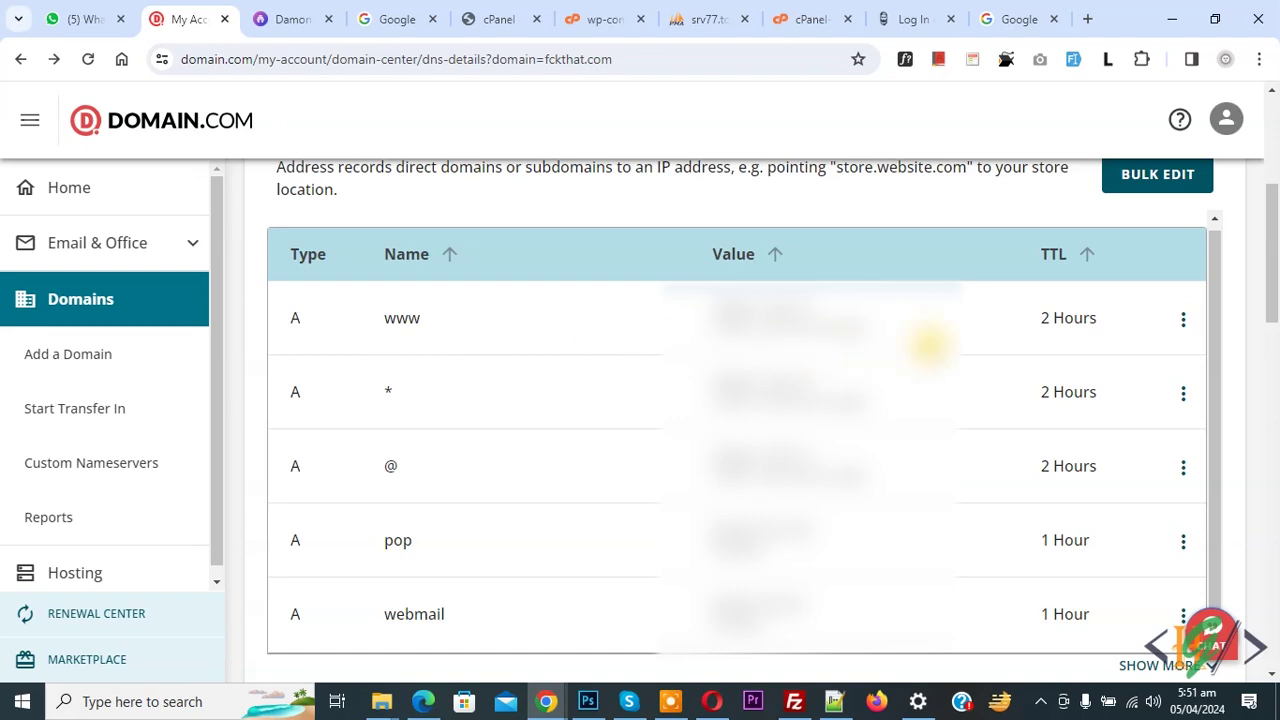
# Delete the www A record from fckthat.com's DNS records and reload the page.
pyautogui.click(1183, 318)
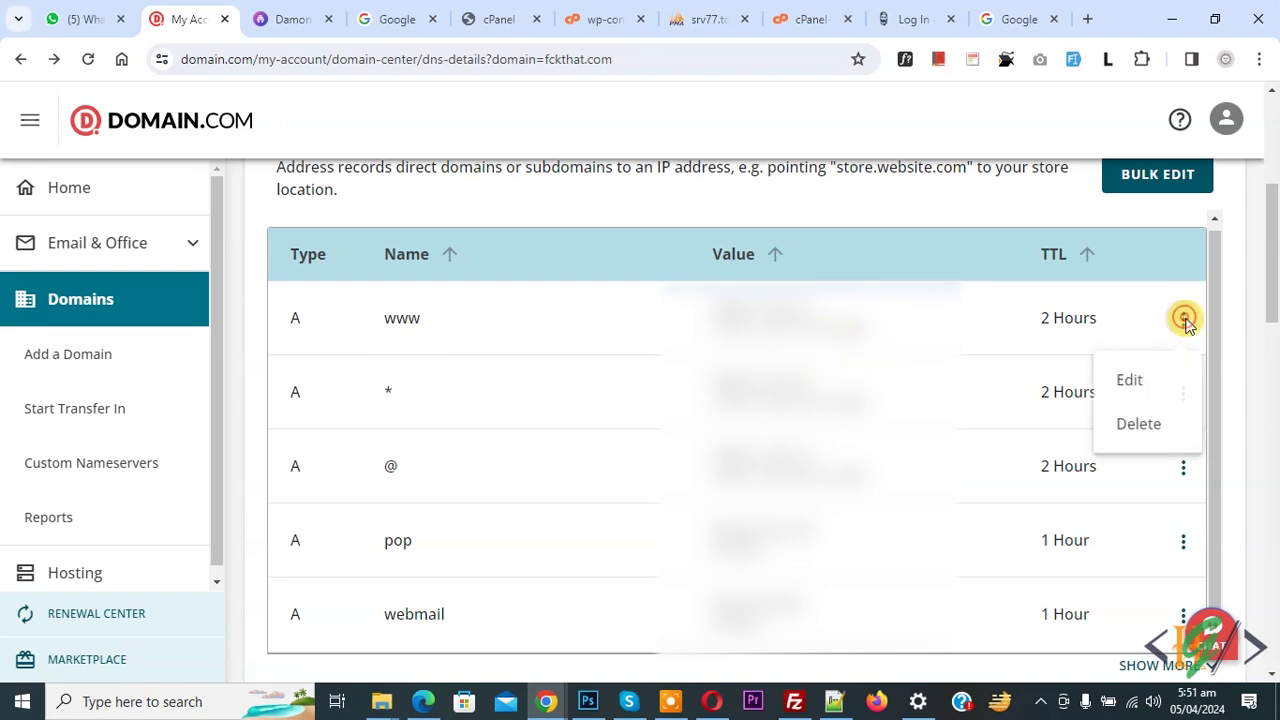
pyautogui.click(1131, 426)
pyautogui.click(778, 470)
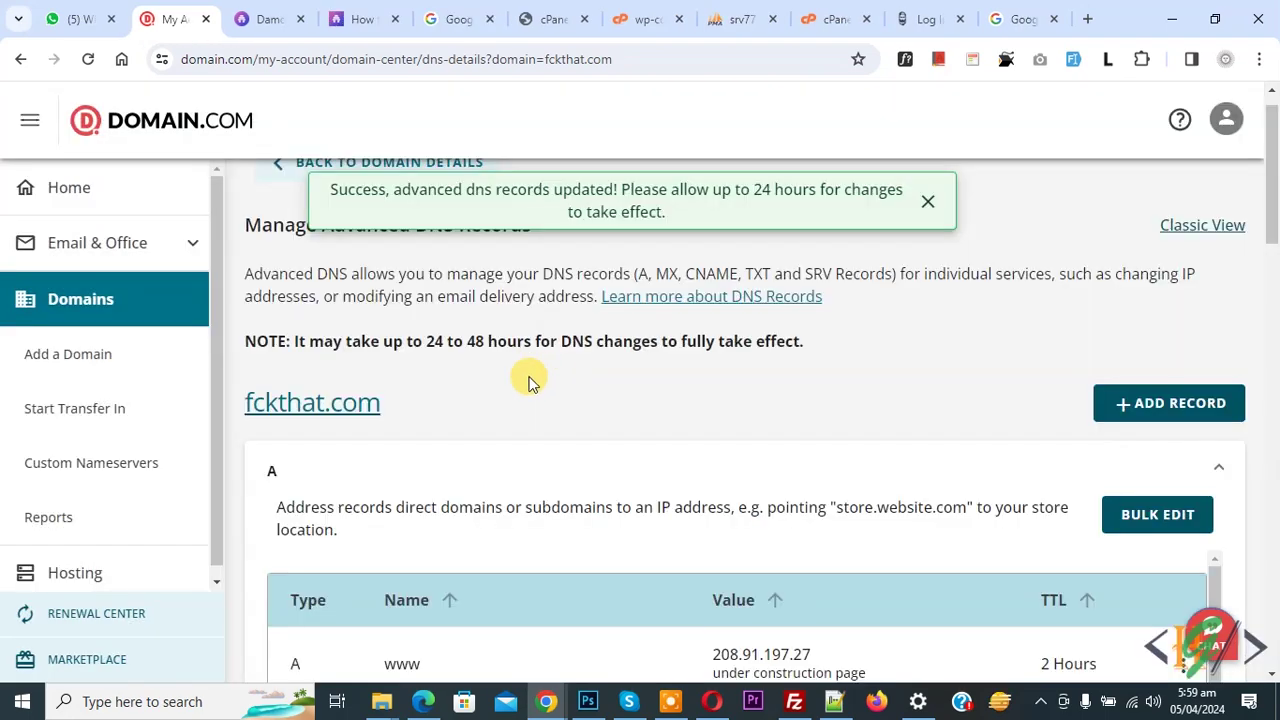
pyautogui.scroll(1, 530, 378)
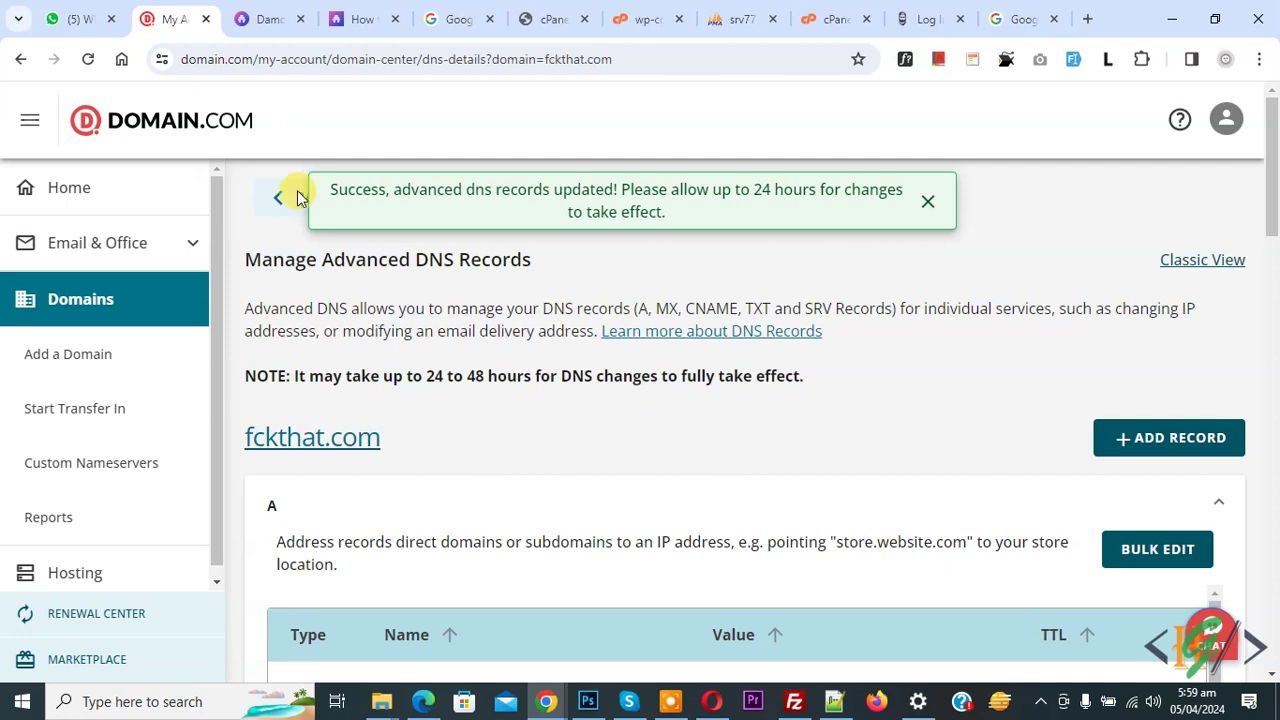
pyautogui.click(88, 59)
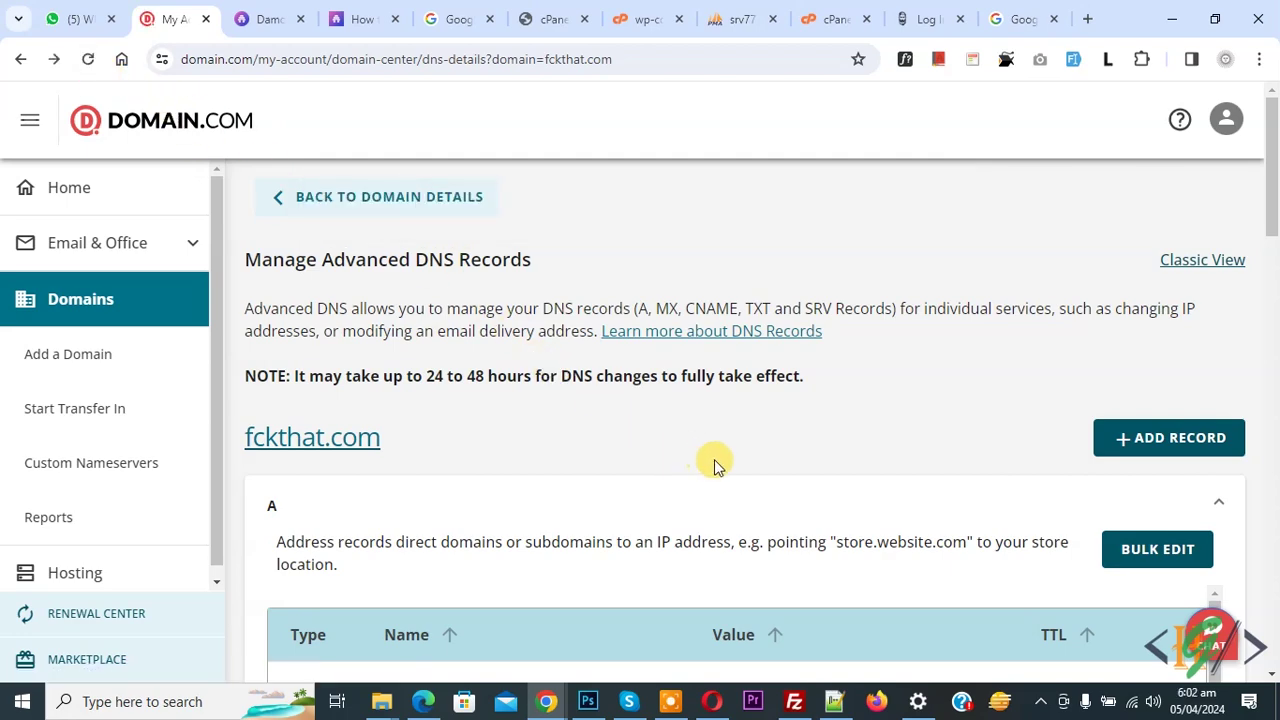
# Add a CNAME record for www aliasing to cname.beehiiv.com with a 1 Hour TTL.
pyautogui.click(1125, 457)
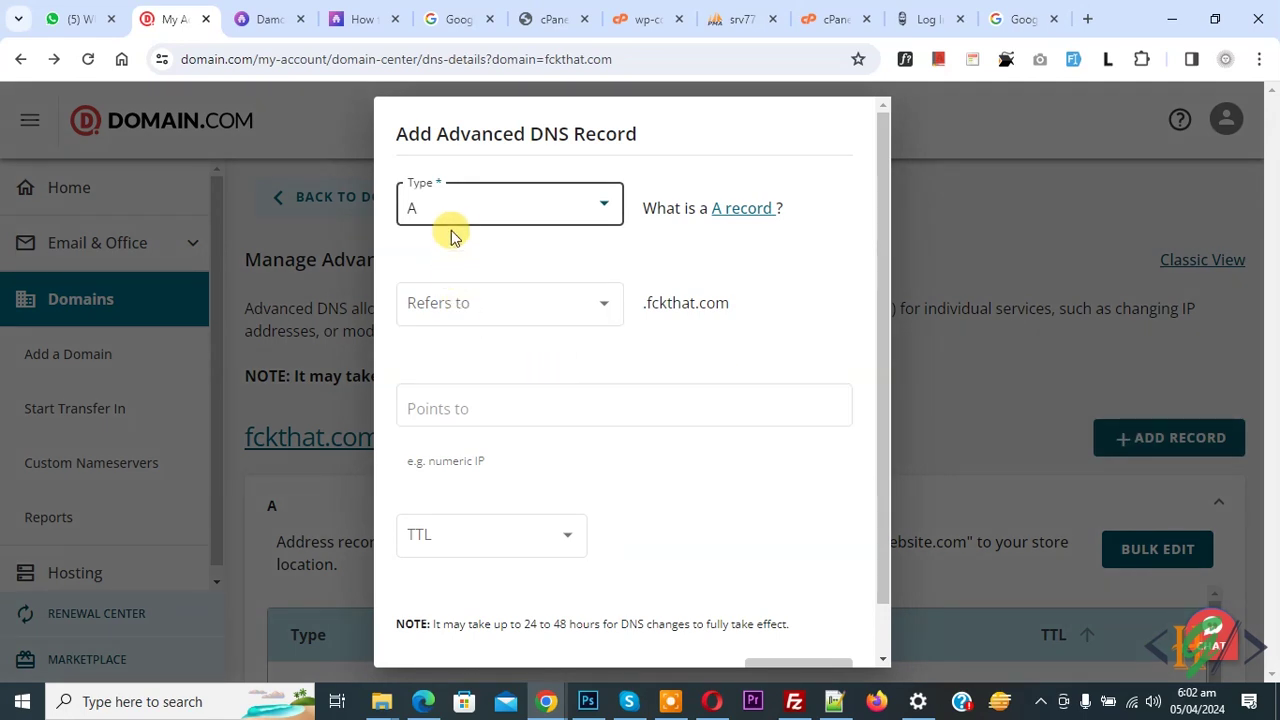
pyautogui.click(449, 206)
pyautogui.click(432, 338)
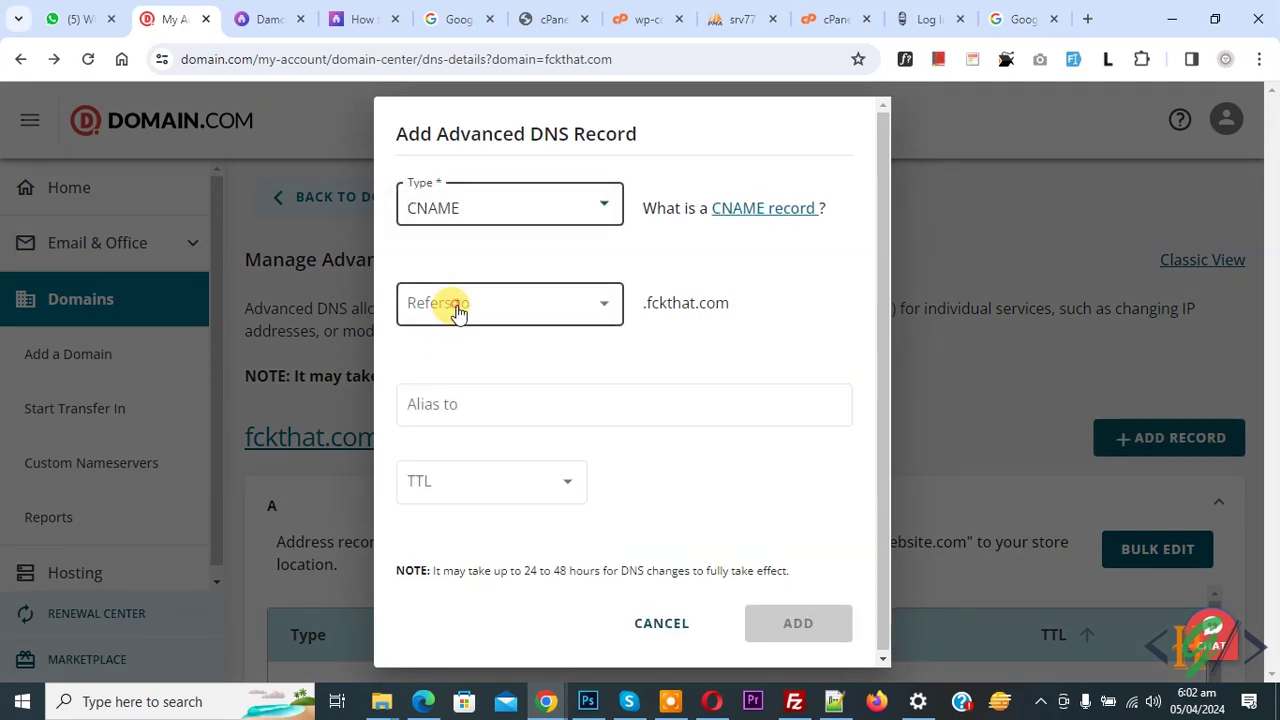
pyautogui.click(457, 311)
pyautogui.click(440, 366)
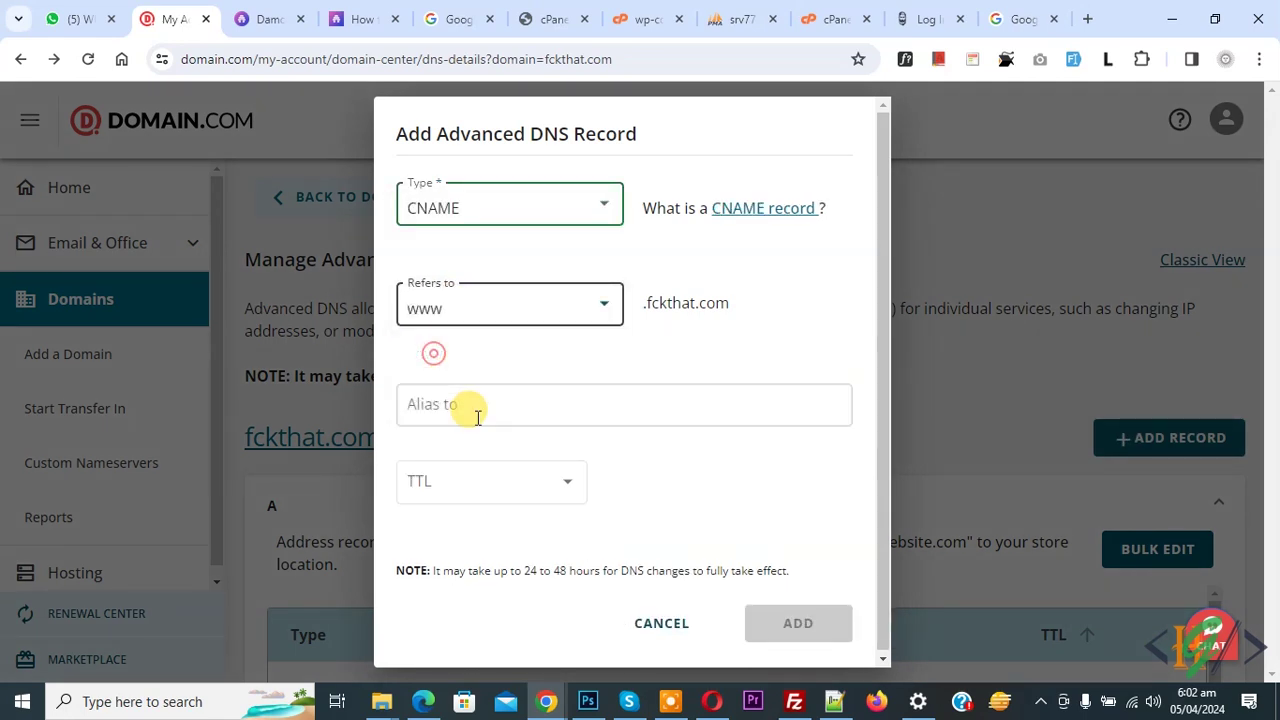
pyautogui.click(500, 410)
pyautogui.write('cname.beehiiv.com')
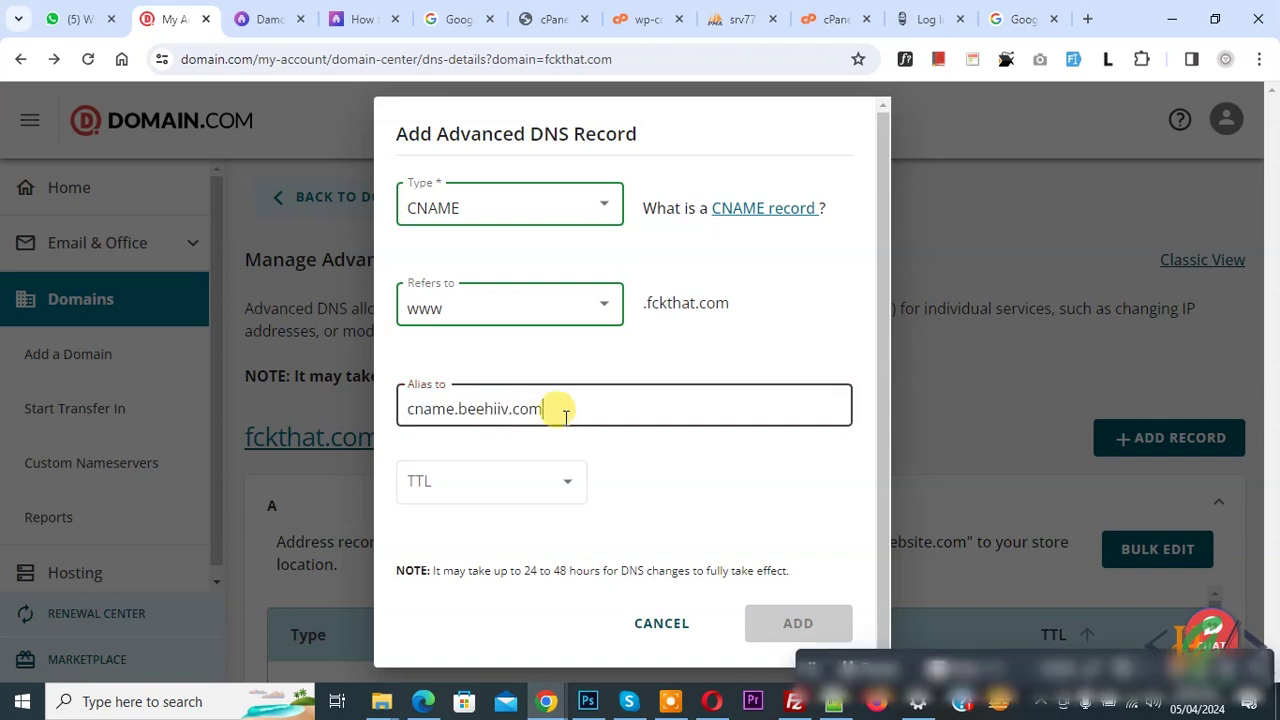
pyautogui.click(487, 488)
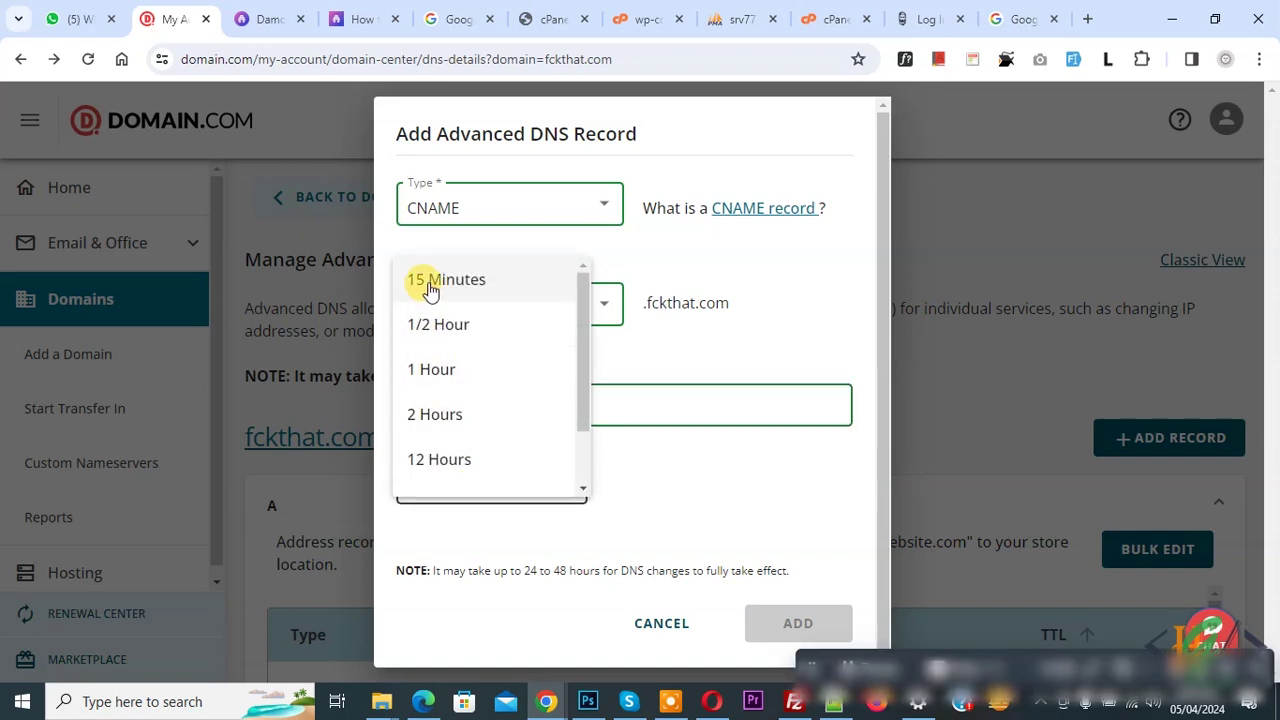
pyautogui.click(437, 369)
pyautogui.click(802, 623)
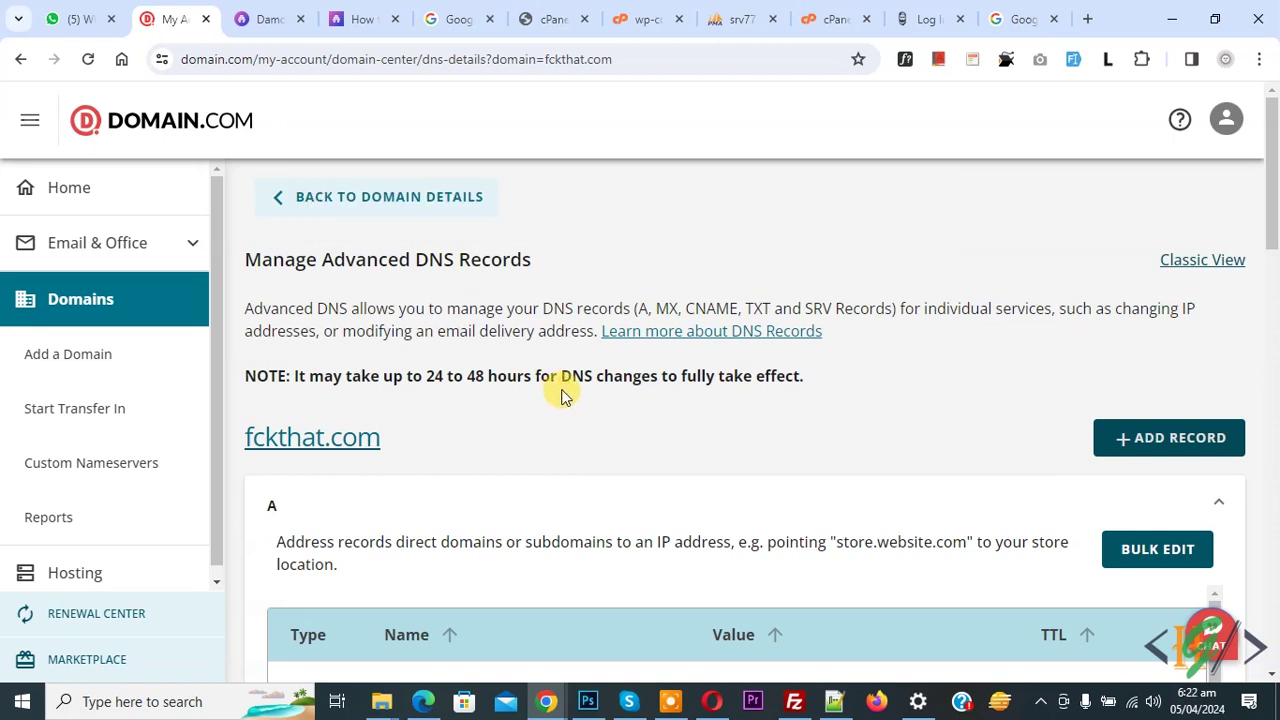
pyautogui.click(262, 18)
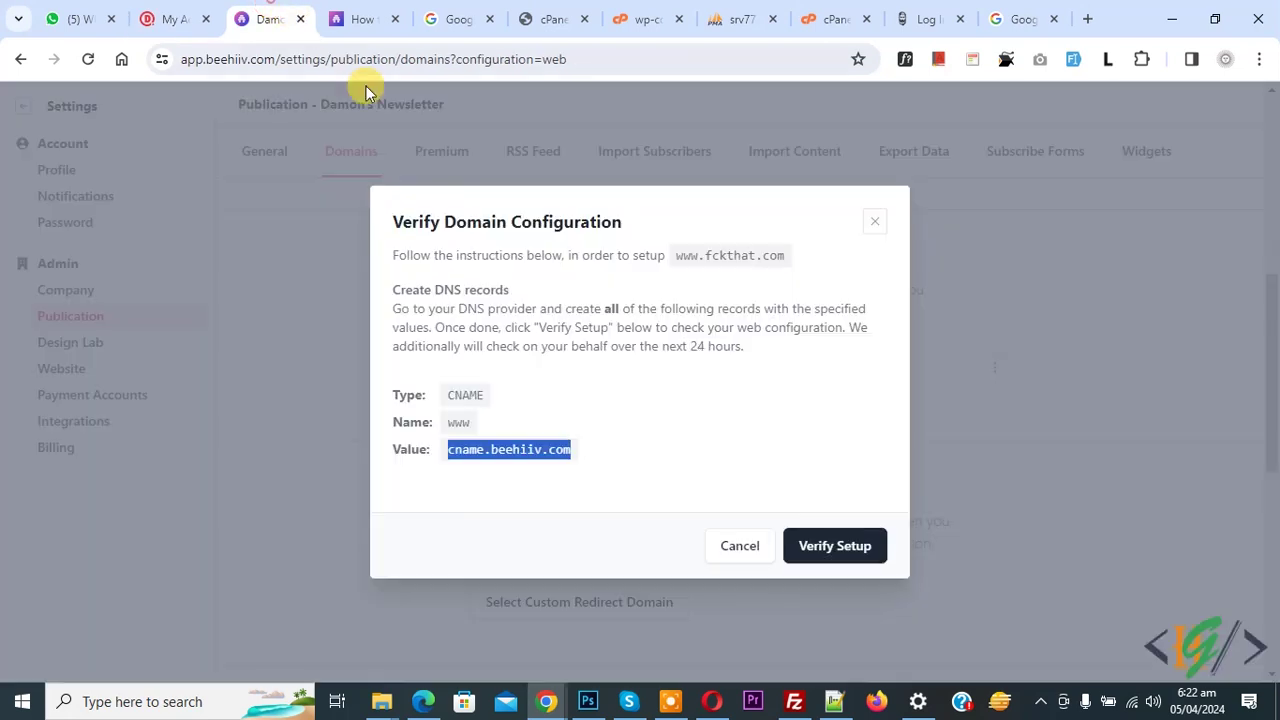
pyautogui.click(833, 548)
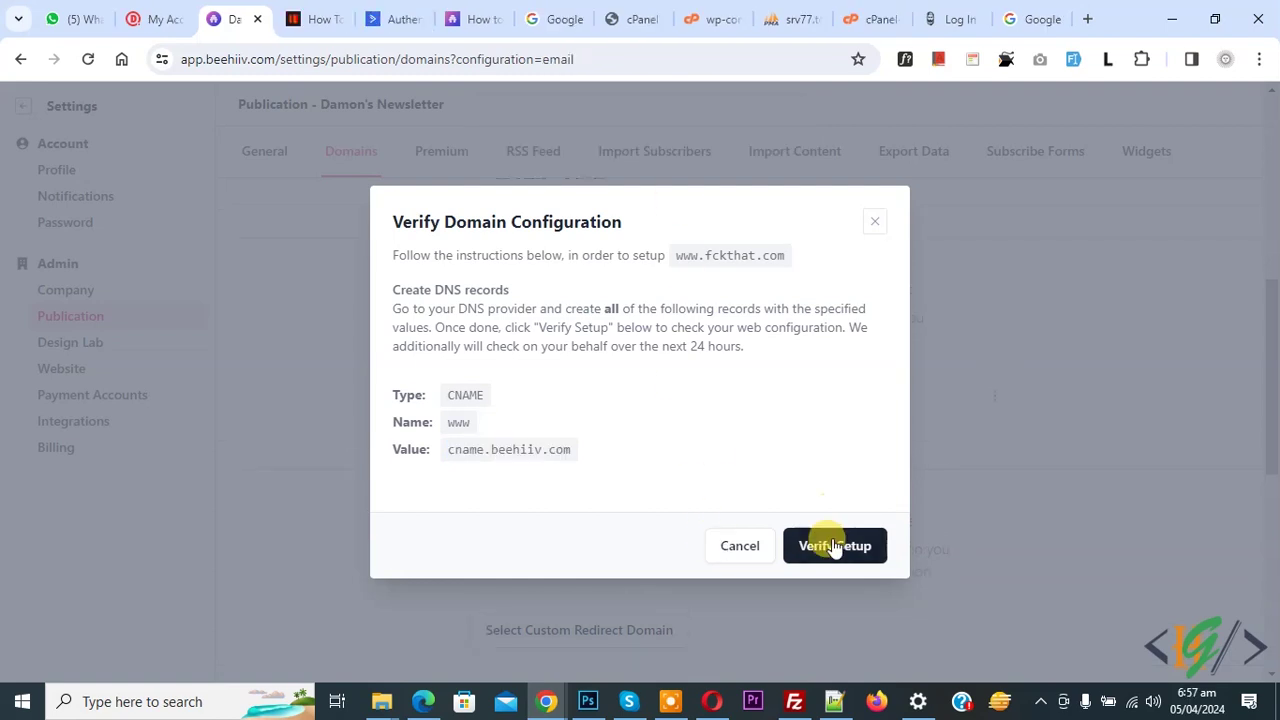
pyautogui.click(833, 549)
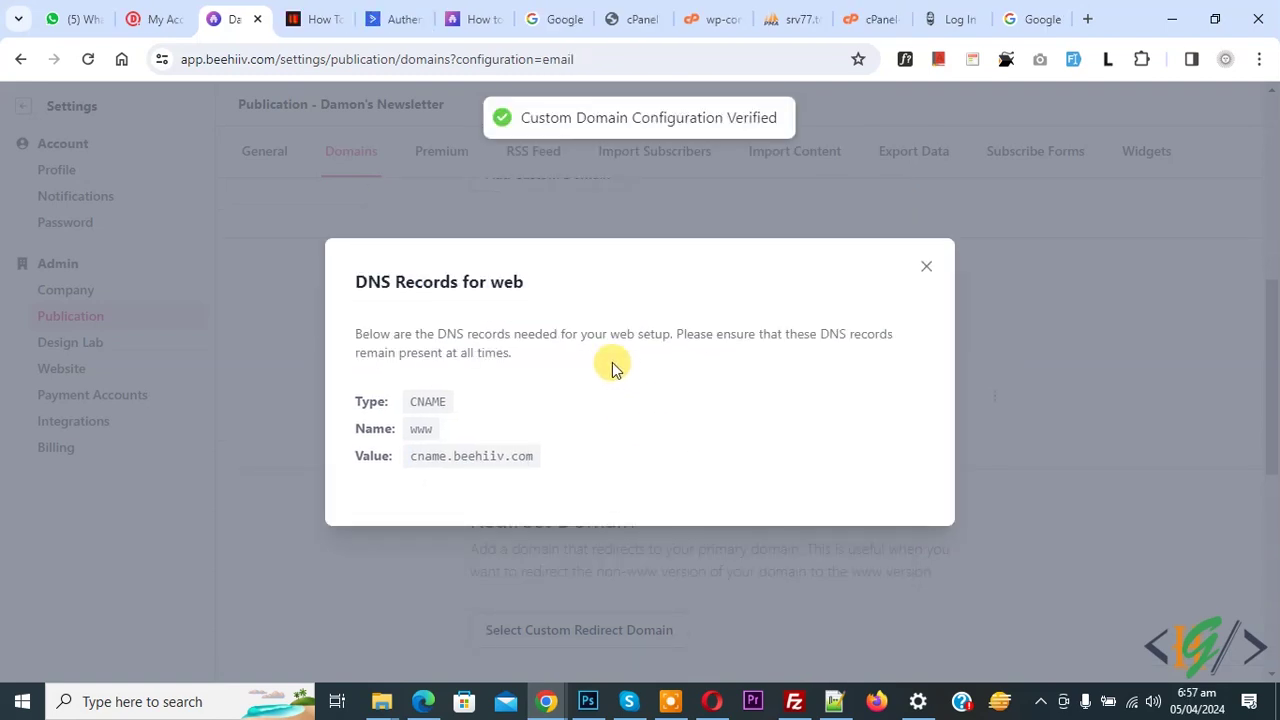
pyautogui.click(922, 271)
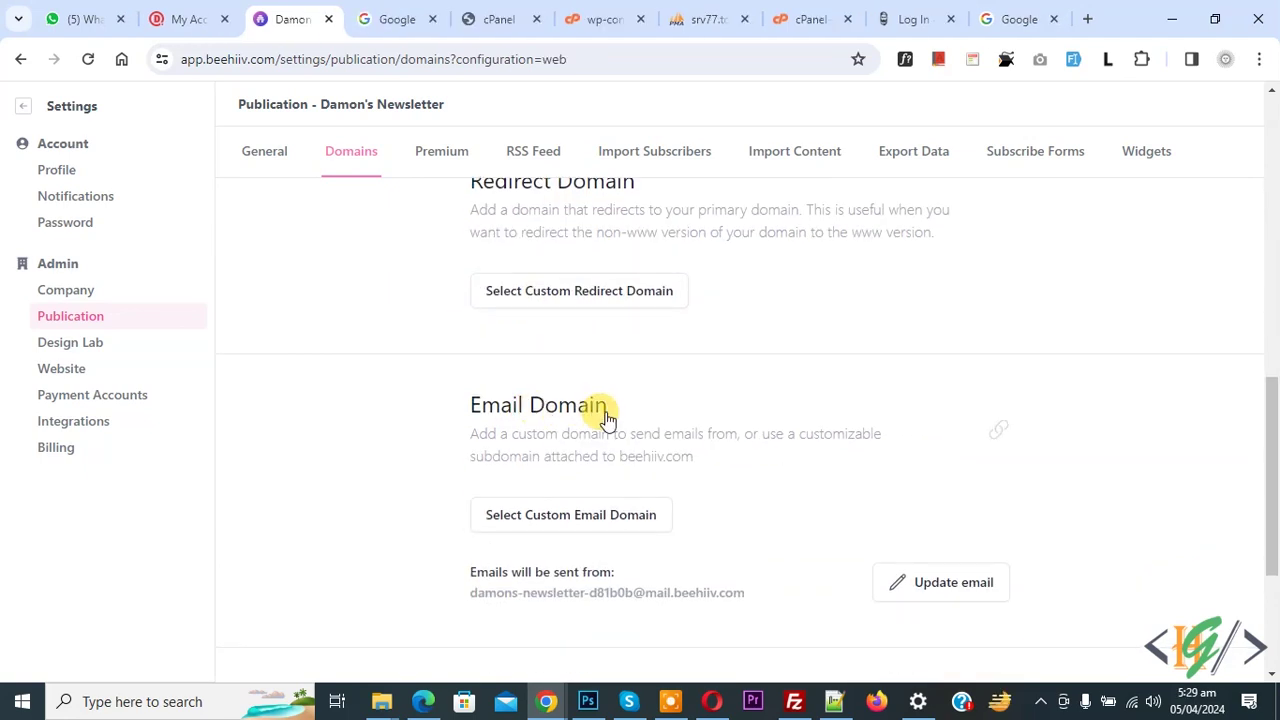
# Choose fckthat.com as the custom email domain and configure it for sending.
pyautogui.click(532, 525)
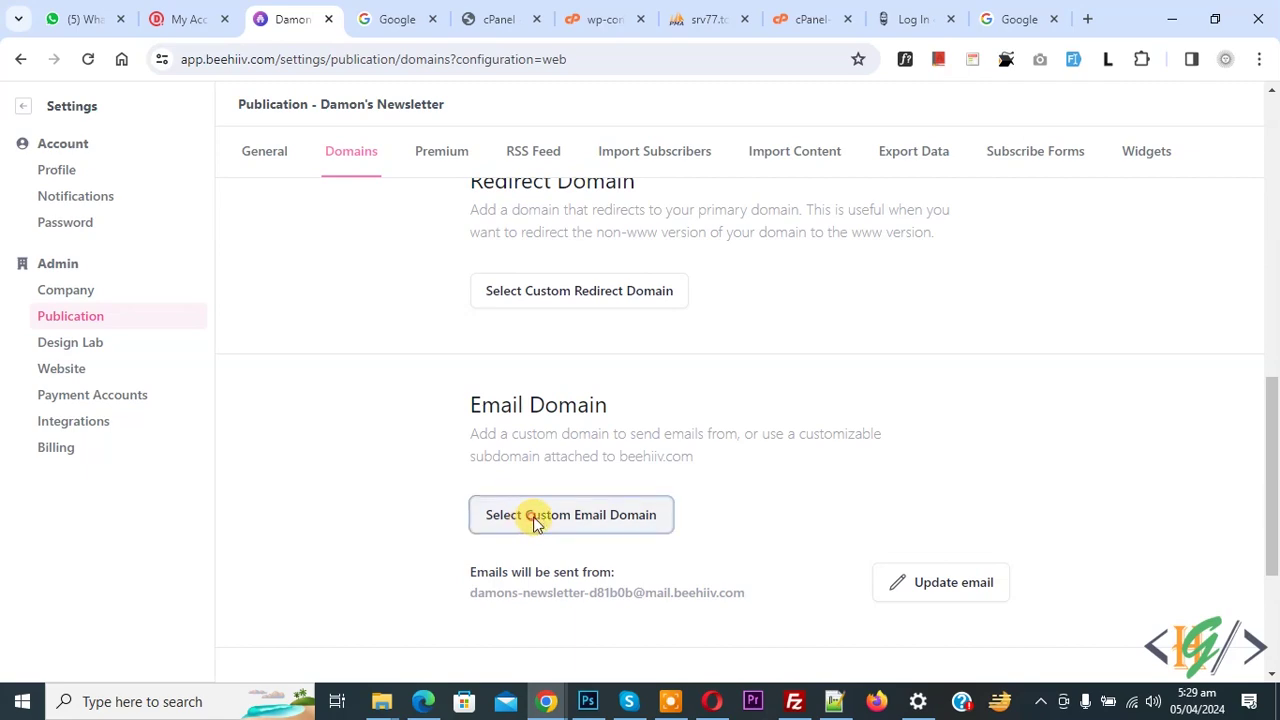
pyautogui.click(889, 451)
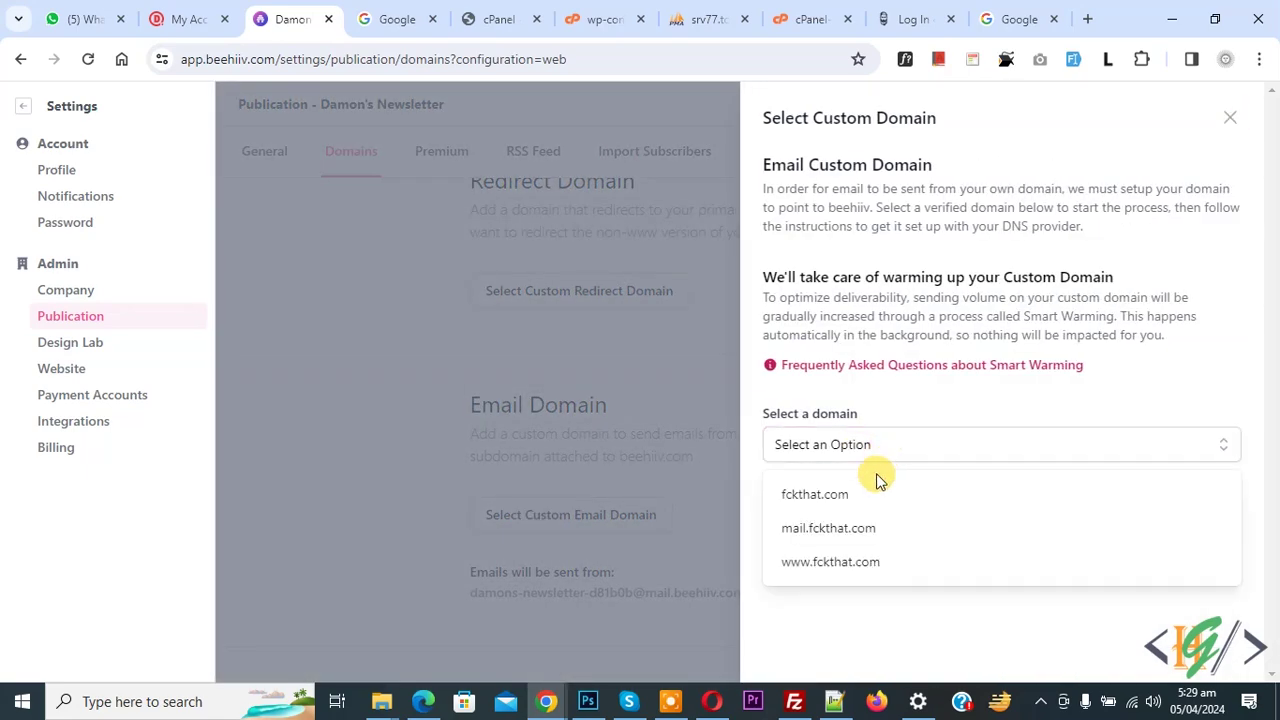
pyautogui.click(851, 495)
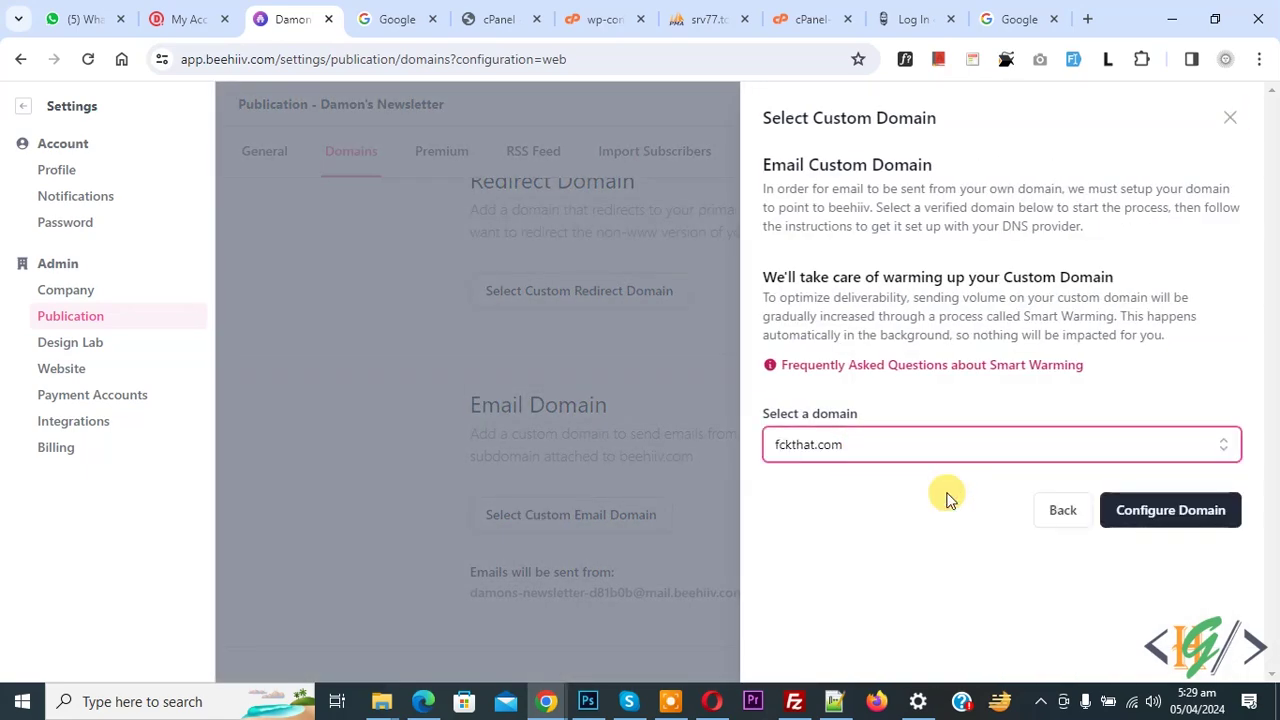
pyautogui.click(1170, 518)
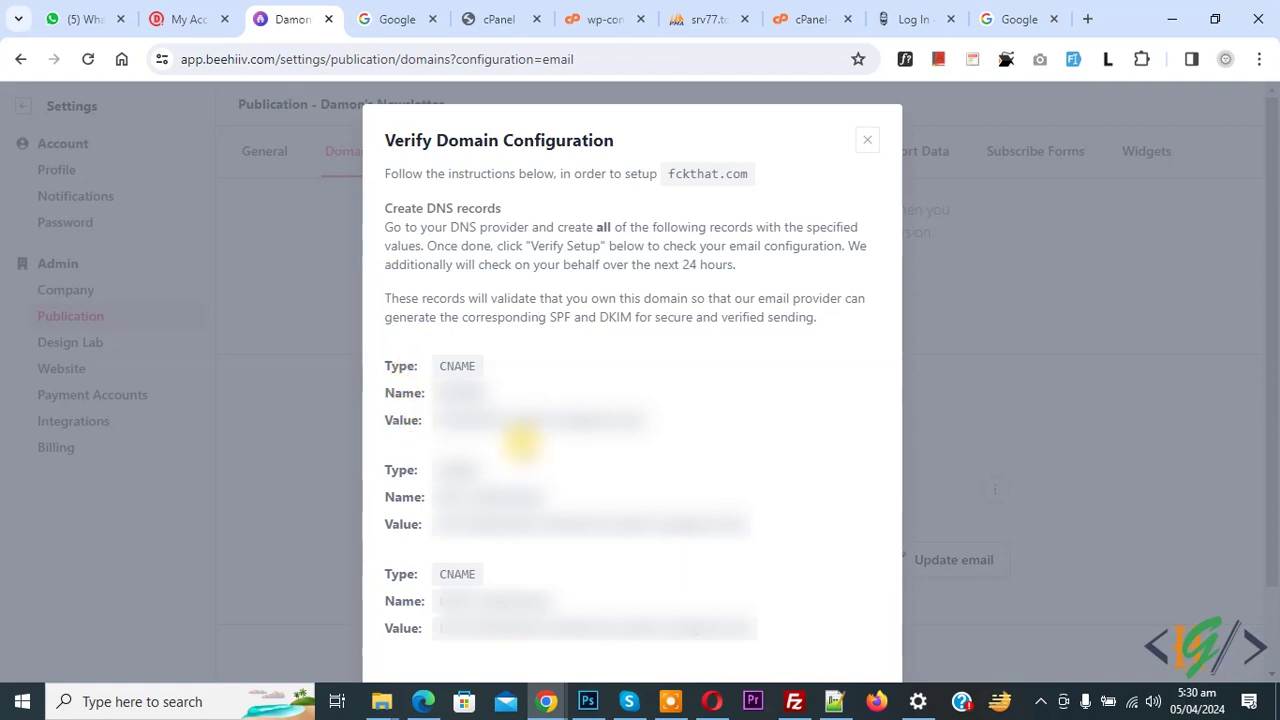
# Copy the first required DNS record's name and return to Domain.com.
pyautogui.doubleClick(460, 392)
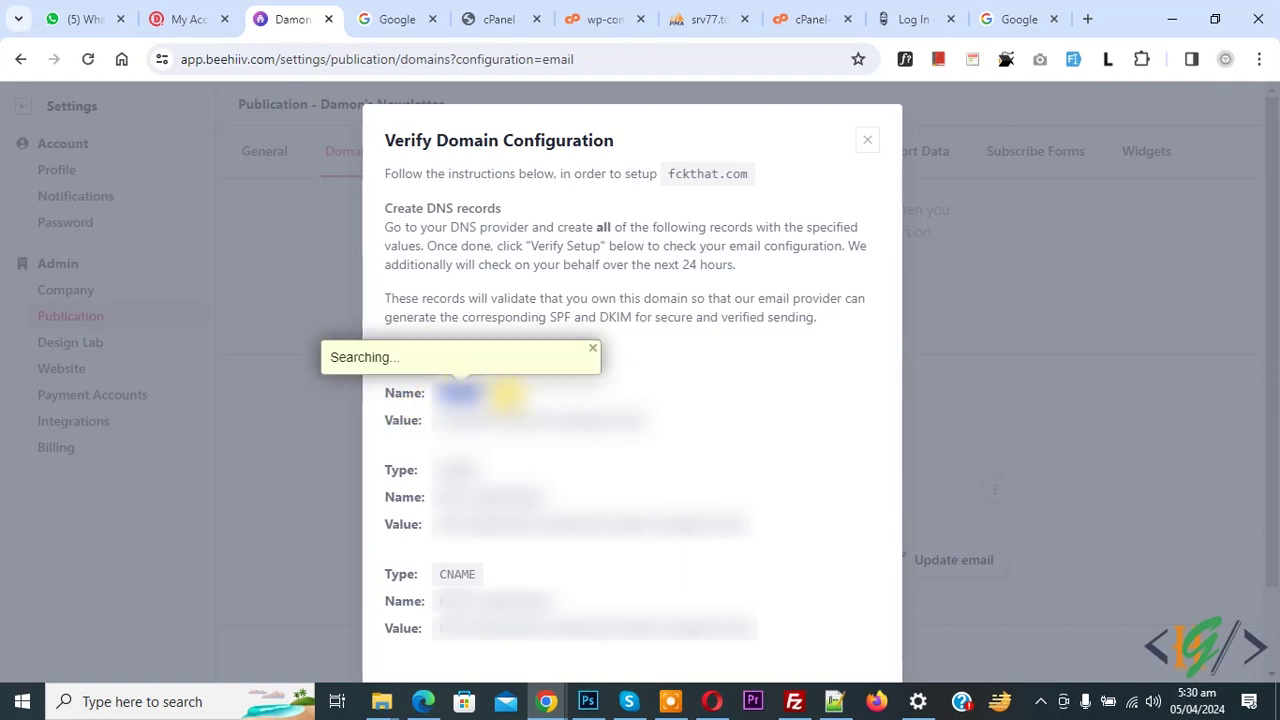
pyautogui.click(612, 458)
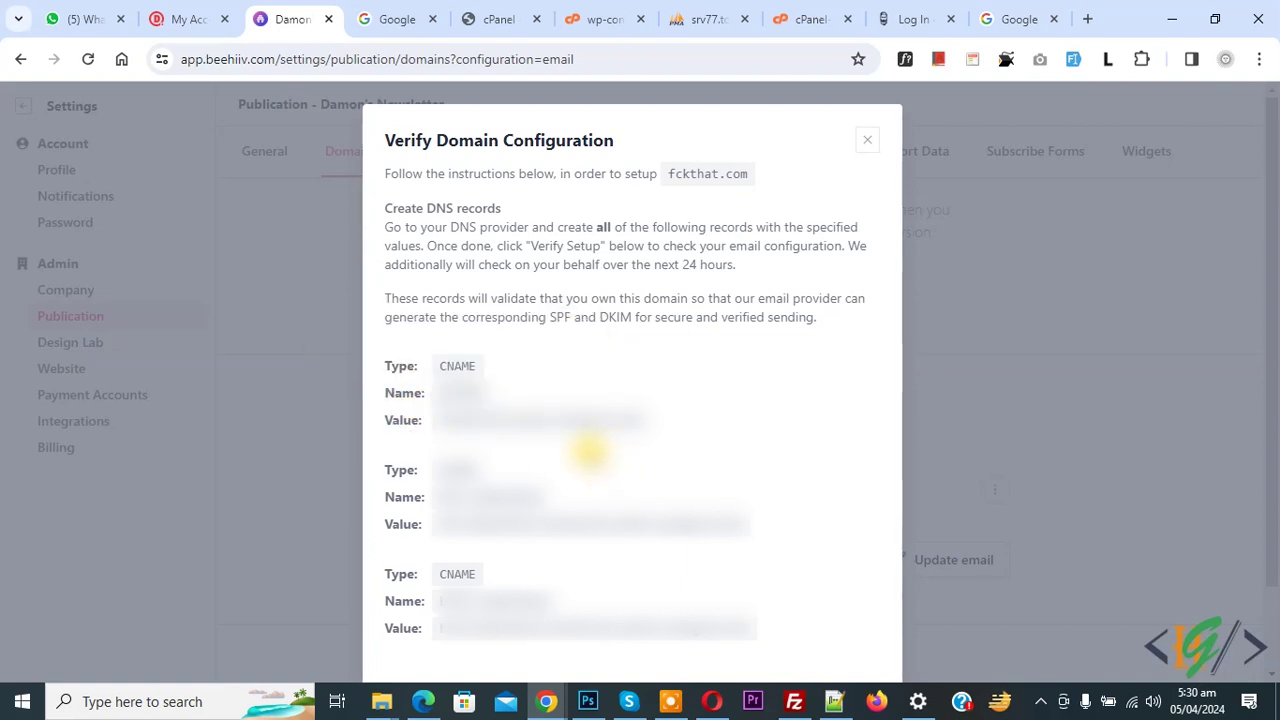
pyautogui.click(178, 14)
# Start a new CNAME record in Domain.com with Other Host em5909.
pyautogui.click(1155, 433)
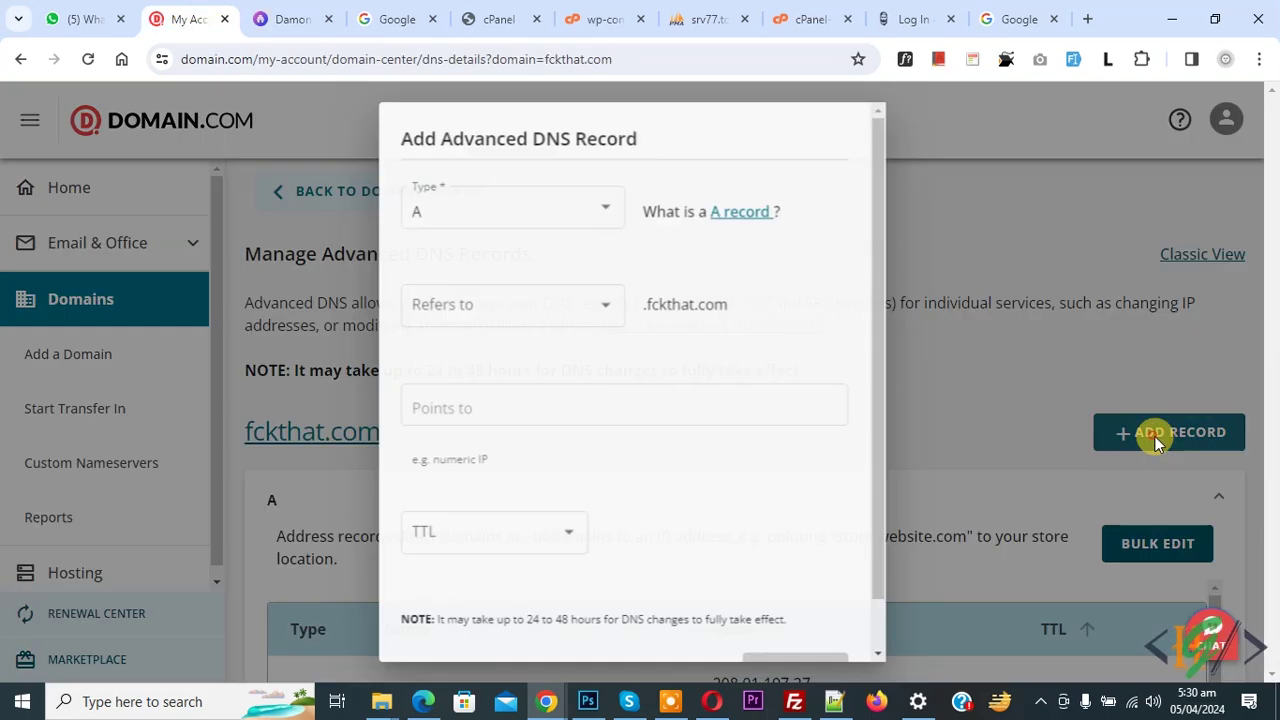
pyautogui.click(500, 208)
pyautogui.click(458, 343)
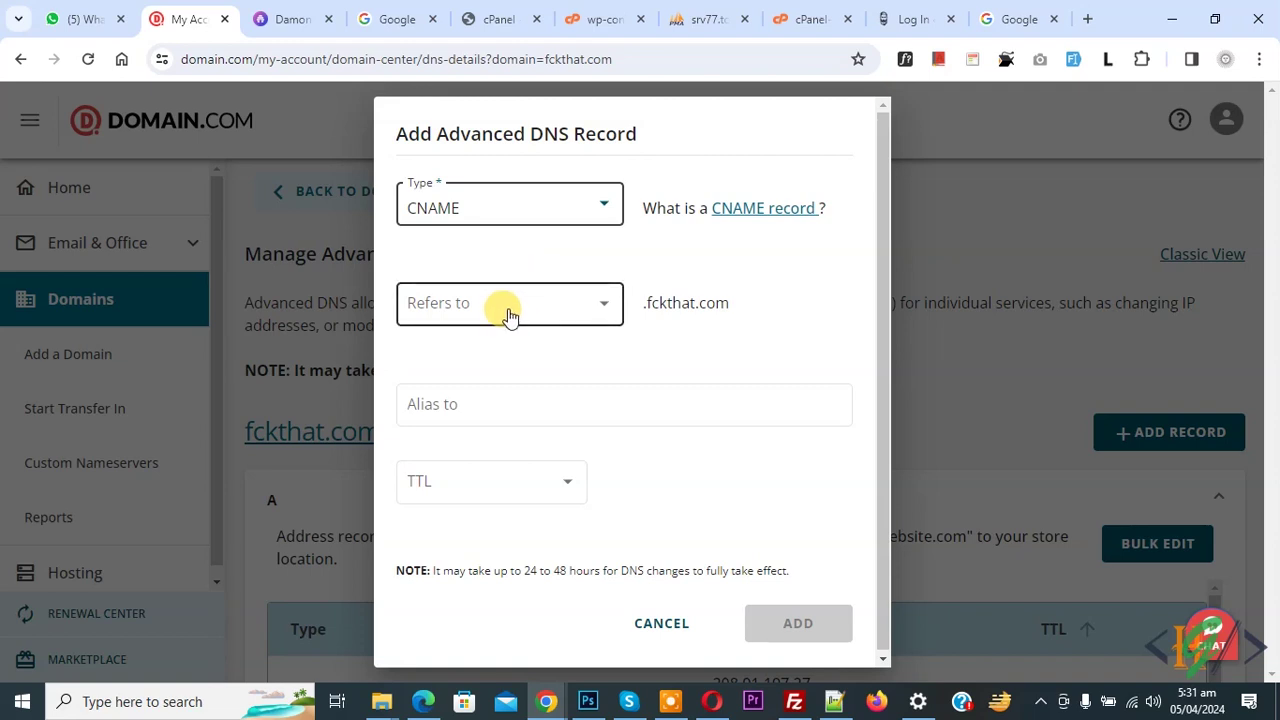
pyautogui.click(509, 311)
pyautogui.click(471, 403)
pyautogui.click(463, 403)
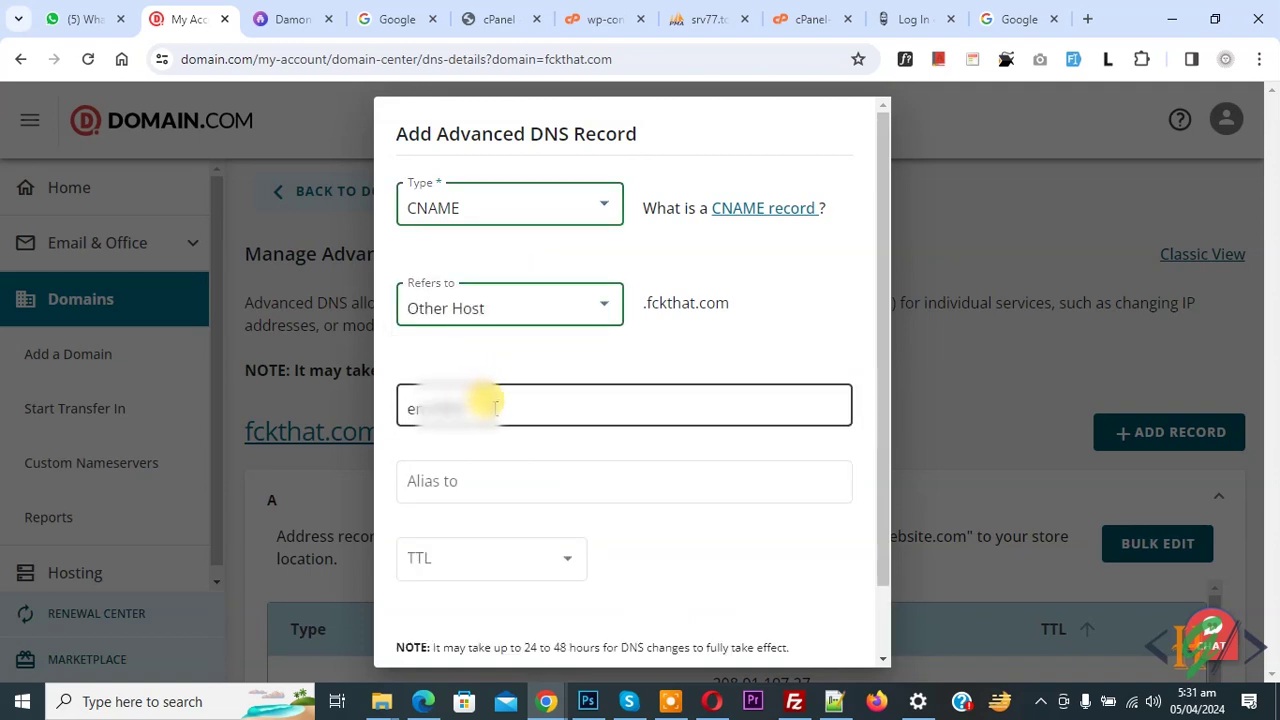
# Paste beehiiv's sendgrid.net value as the alias, set TTL to 1 Hour, and save.
pyautogui.click(288, 18)
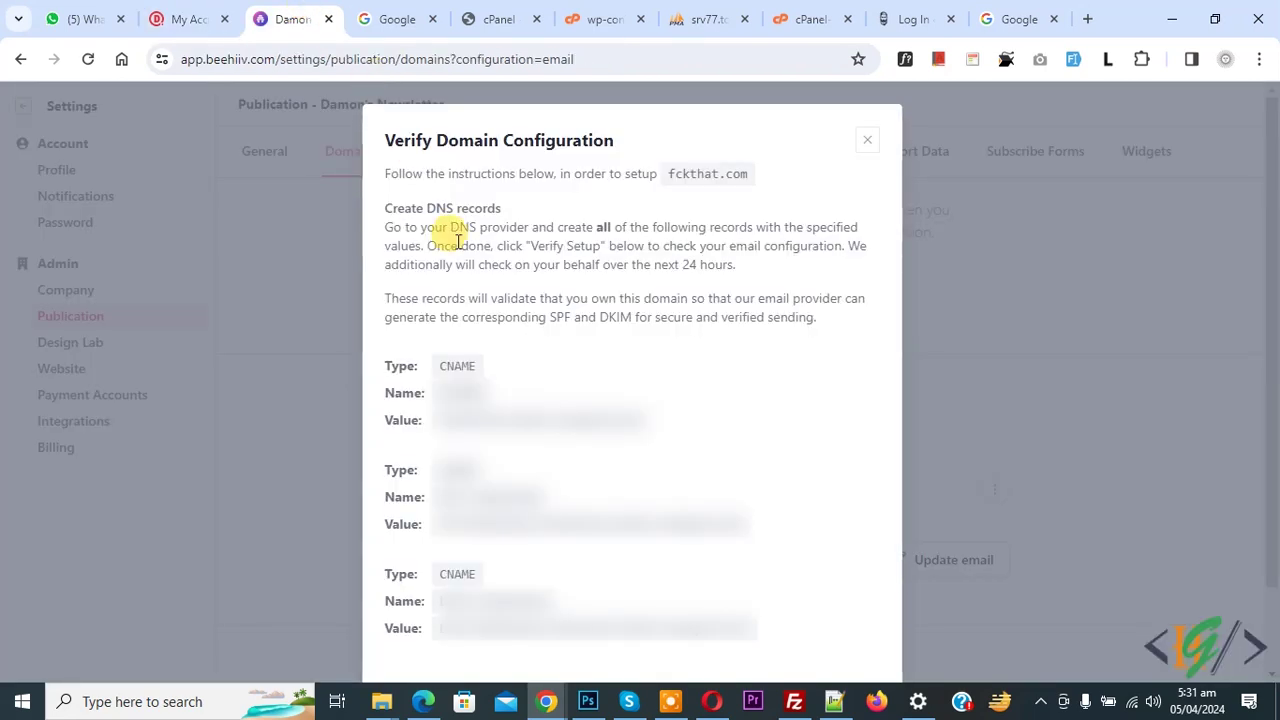
pyautogui.tripleClick(465, 410)
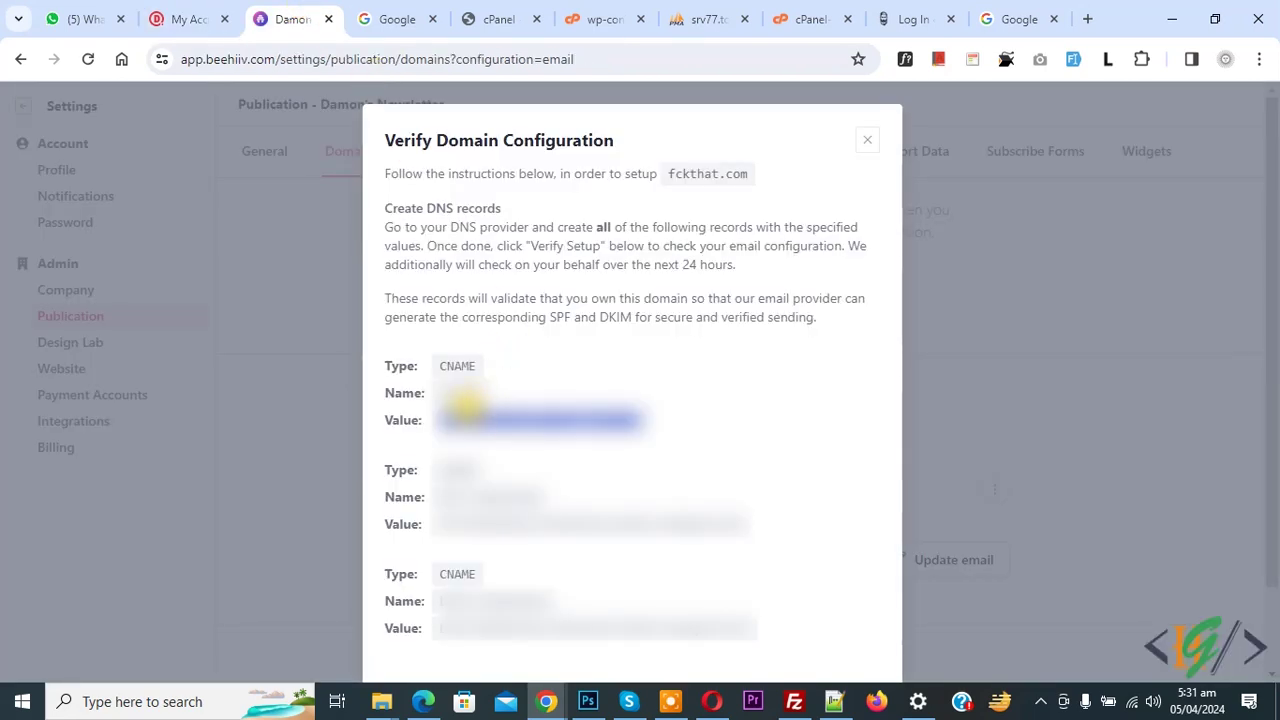
pyautogui.click(180, 18)
pyautogui.click(523, 482)
pyautogui.hotkey('ctrl', 'v')
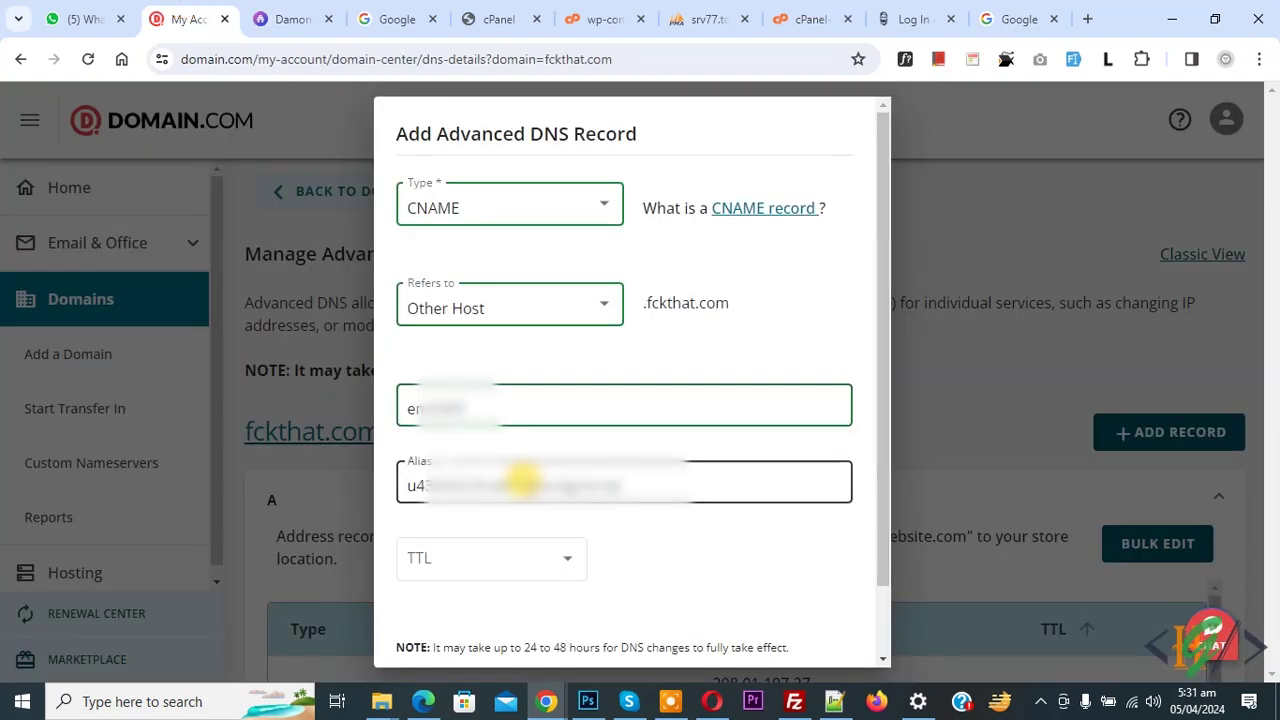
pyautogui.click(523, 570)
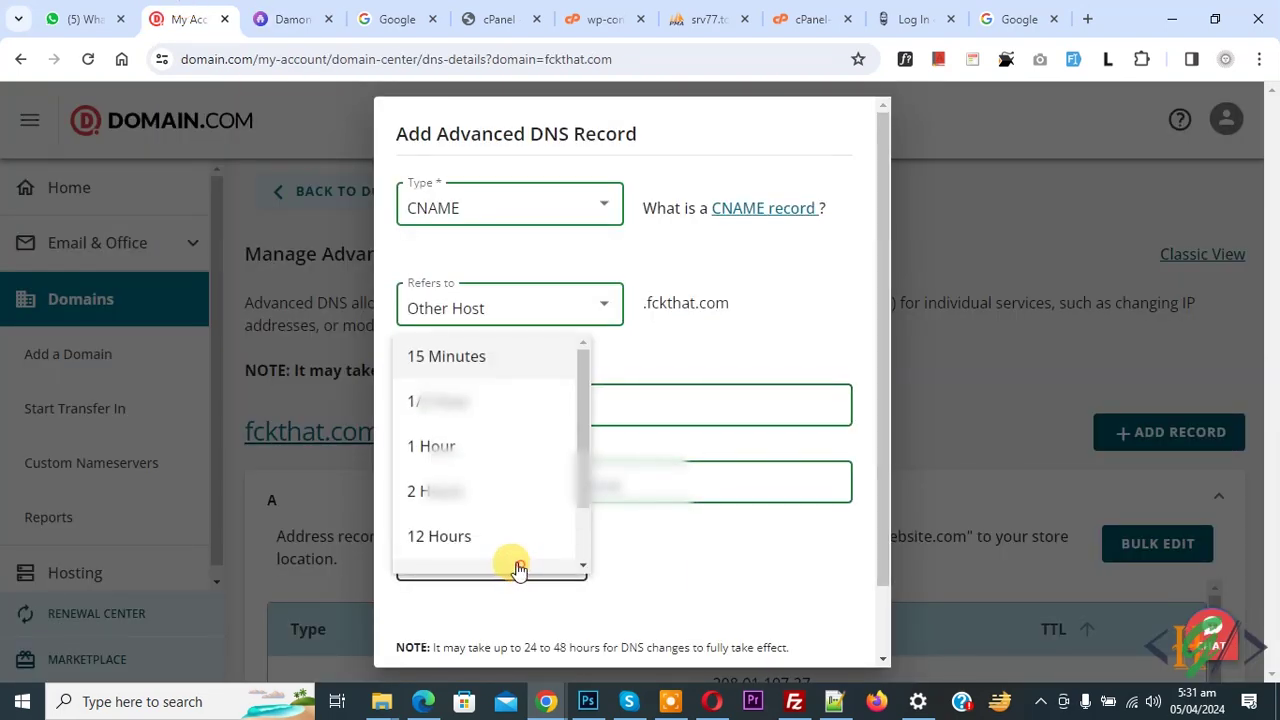
pyautogui.click(443, 444)
pyautogui.scroll(-2, 620, 530)
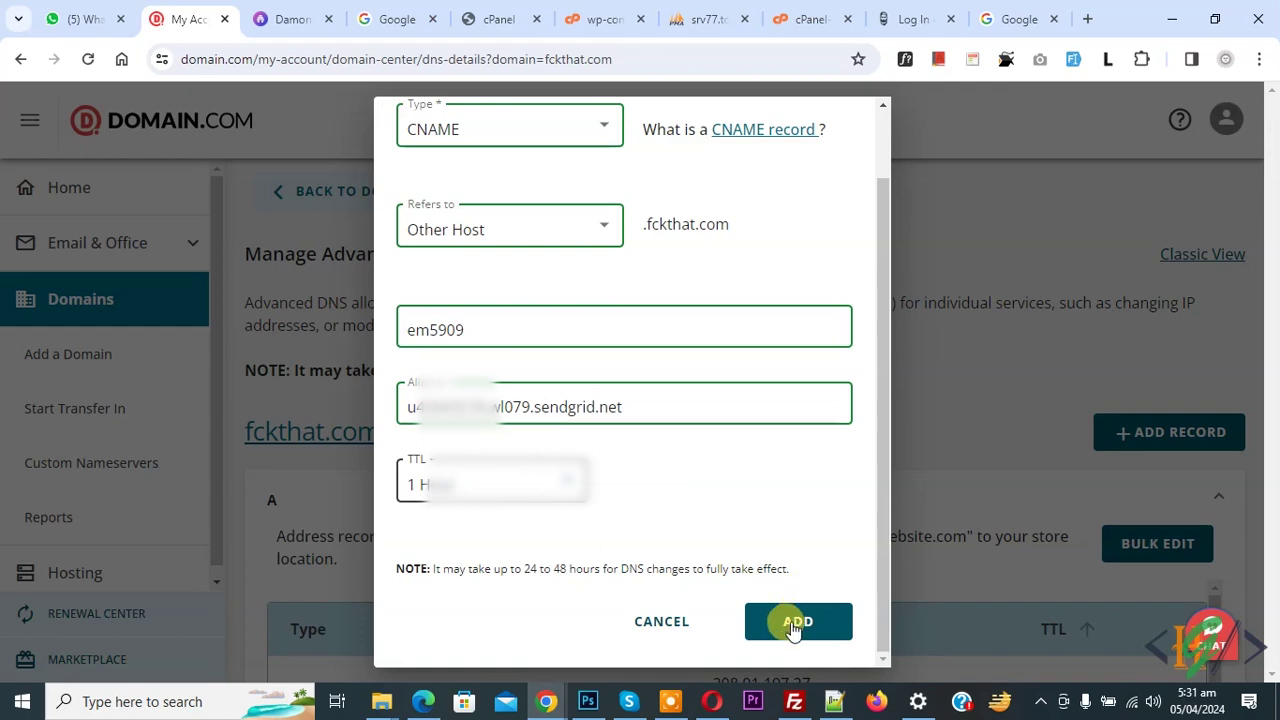
pyautogui.click(793, 624)
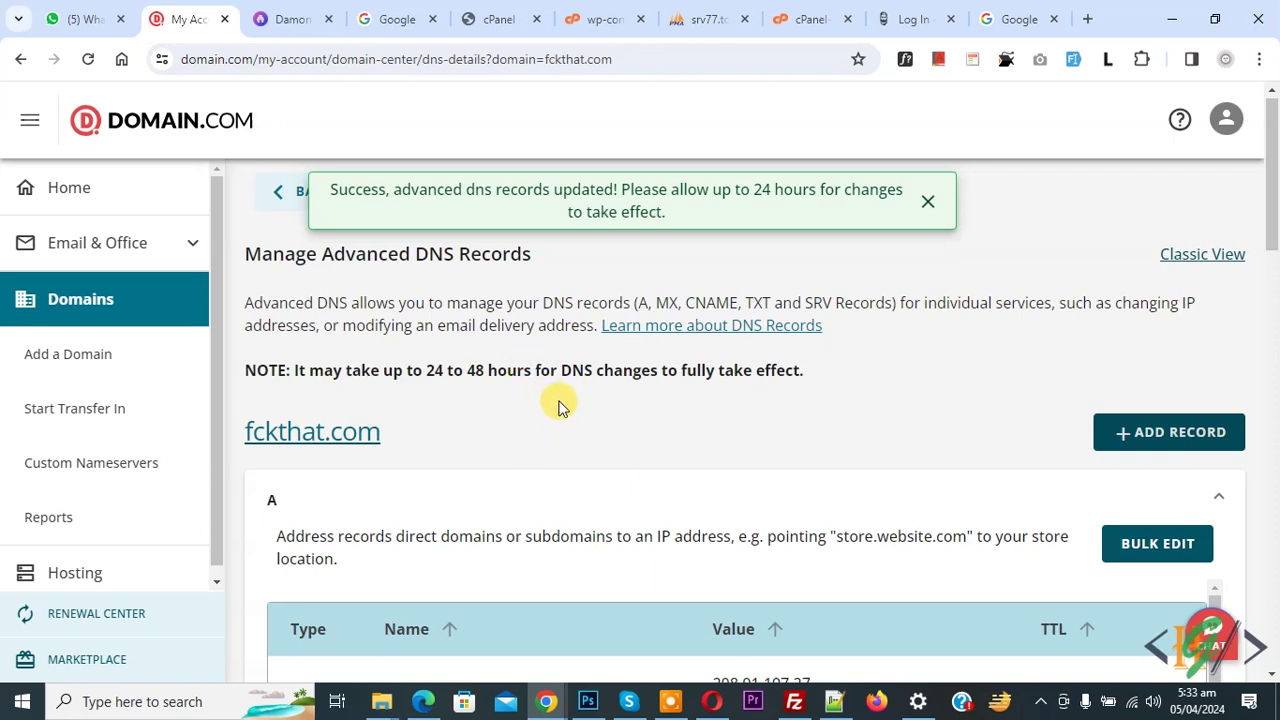
# Reload Domain.com to confirm four CNAME records, then return to beehiiv.
pyautogui.scroll(-8, 585, 398)
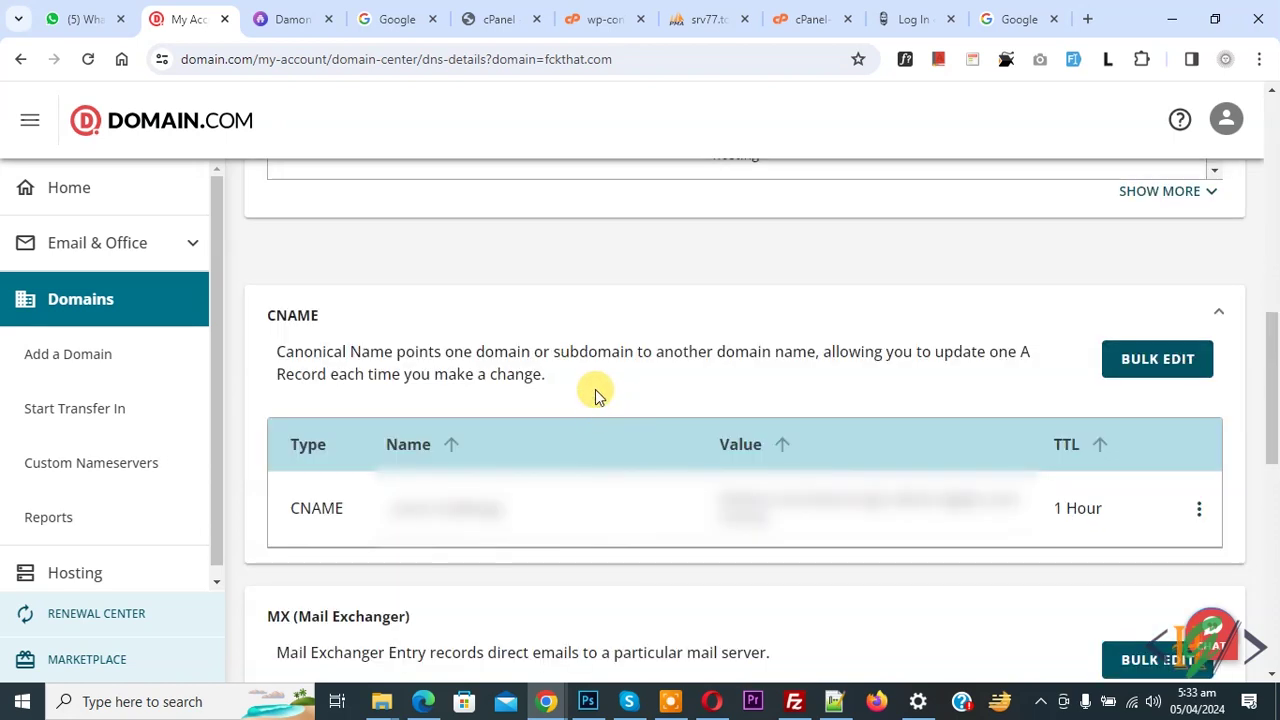
pyautogui.click(88, 59)
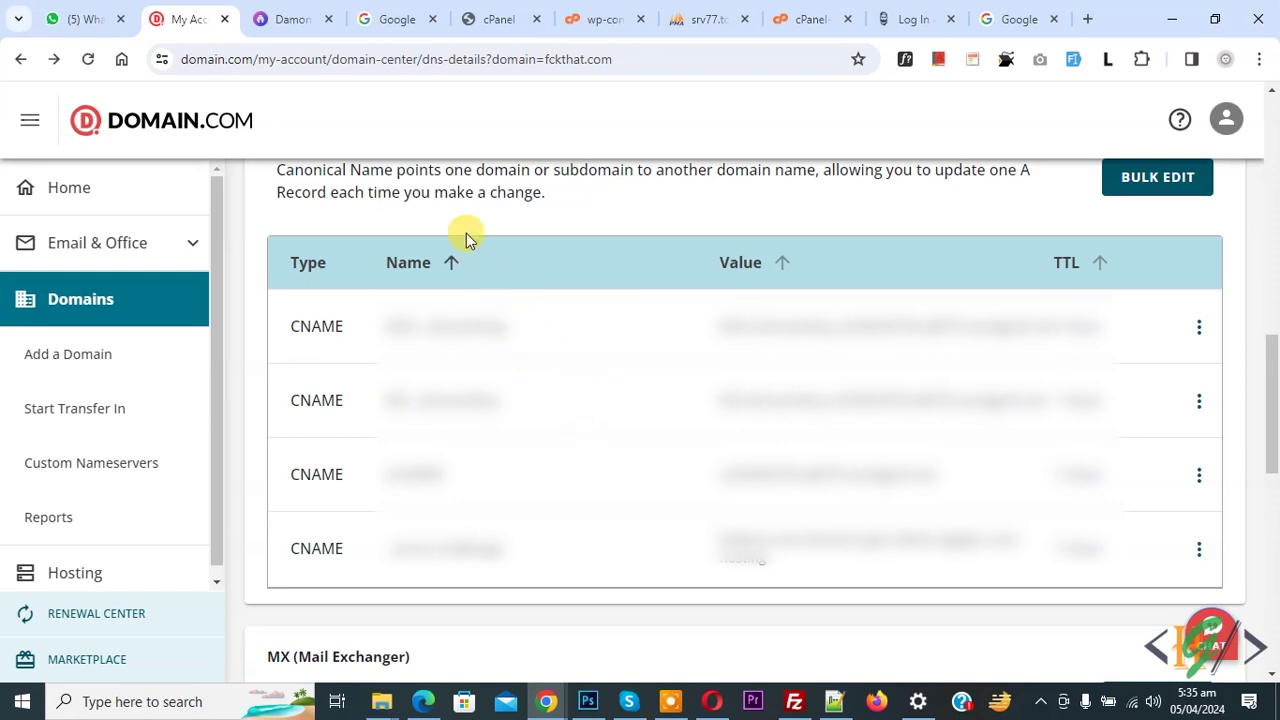
pyautogui.click(316, 18)
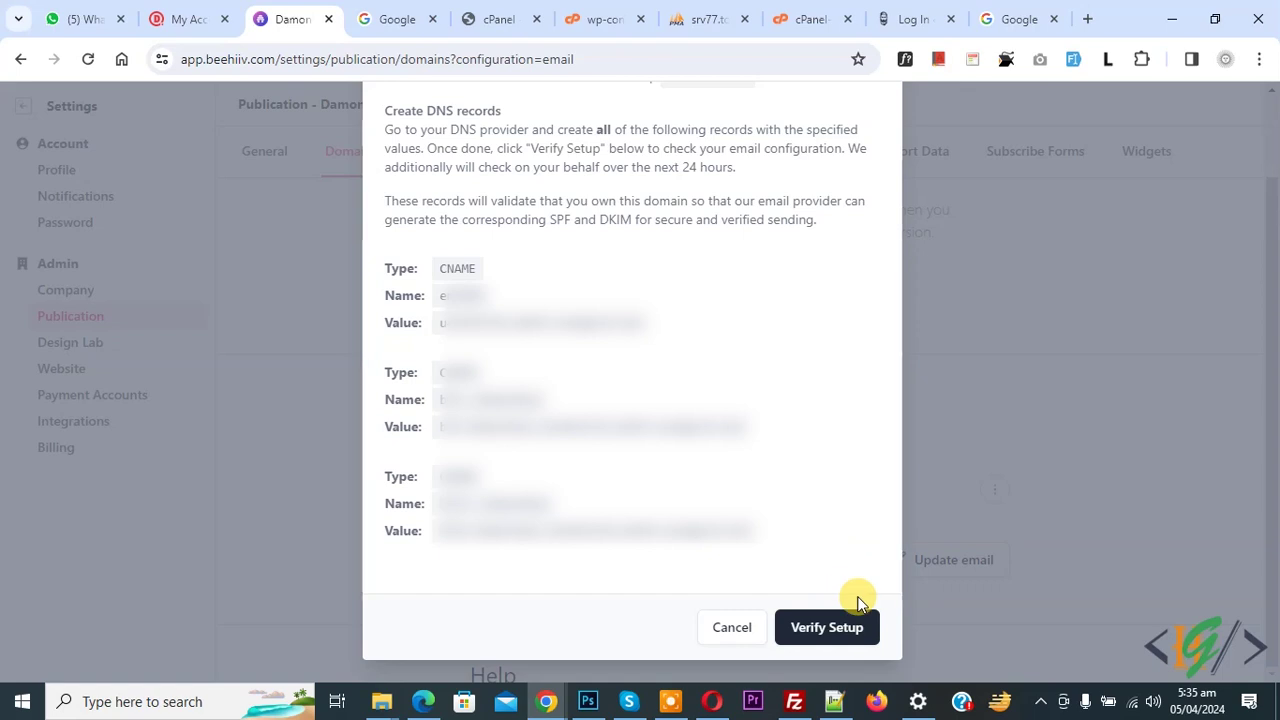
# Verify the fckthat.com email DNS records and close the email DNS records dialog.
pyautogui.click(828, 628)
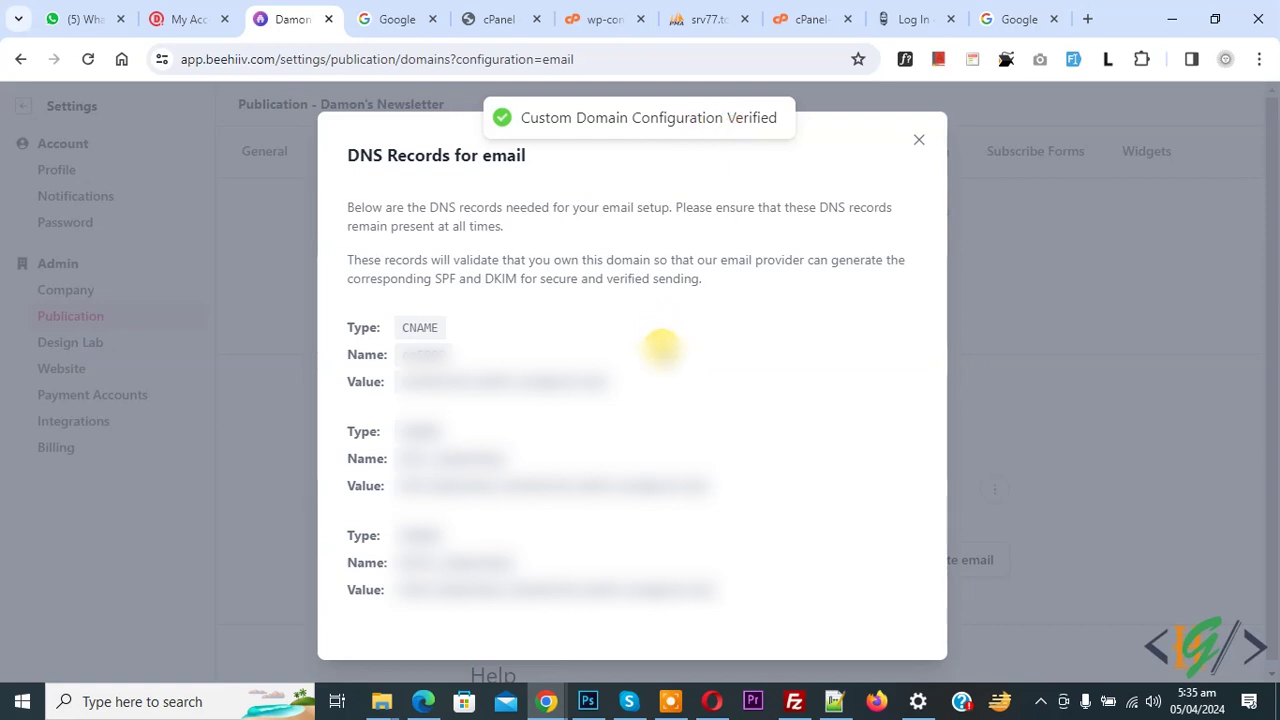
pyautogui.click(916, 143)
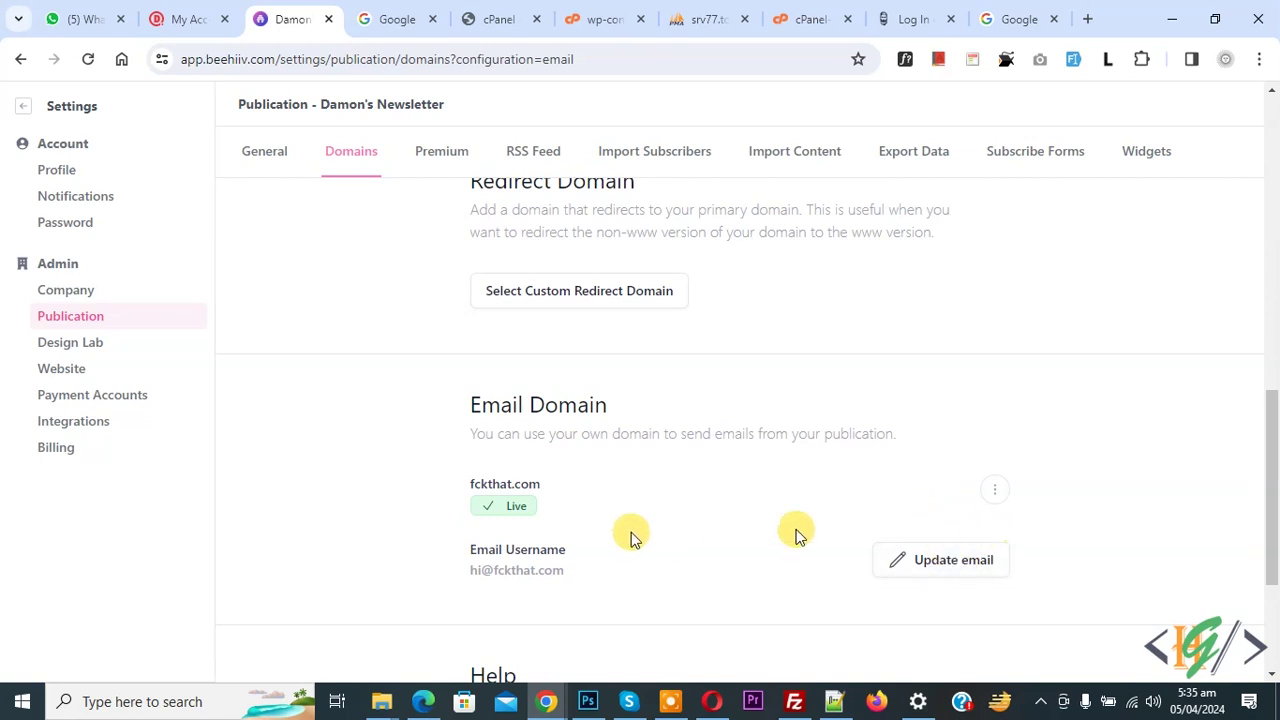
pyautogui.click(925, 563)
pyautogui.doubleClick(466, 376)
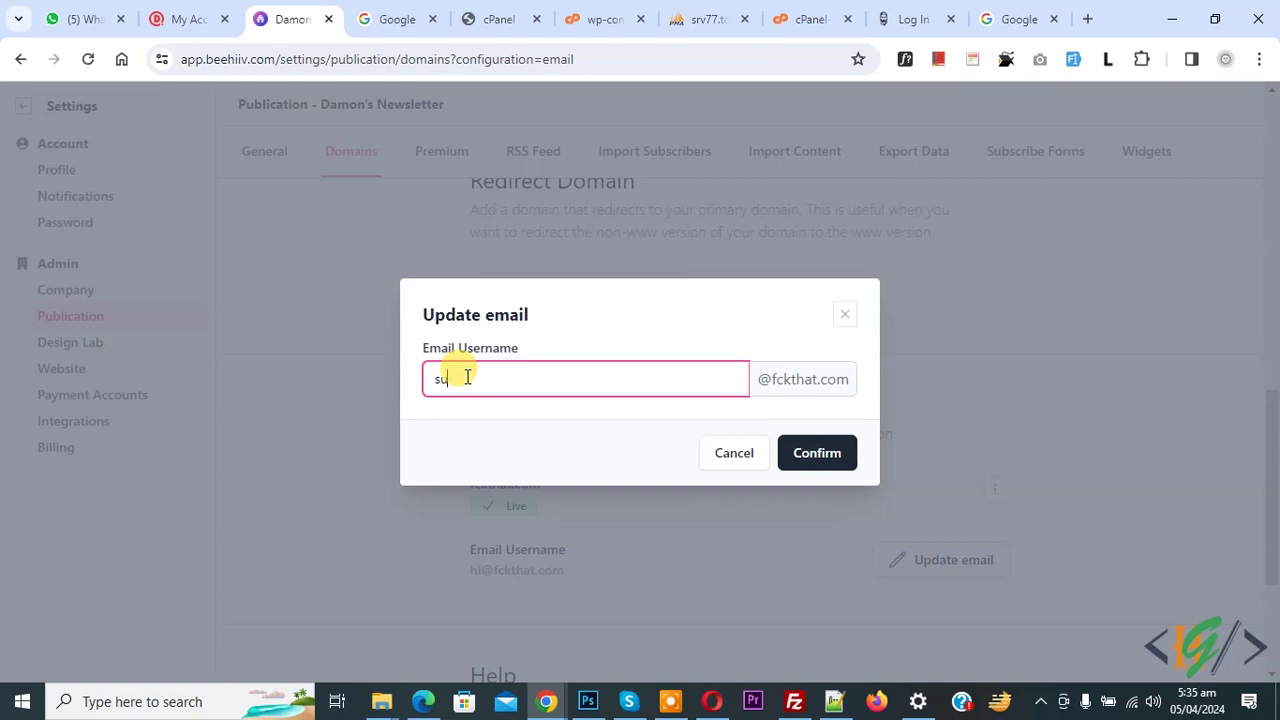
pyautogui.click(820, 455)
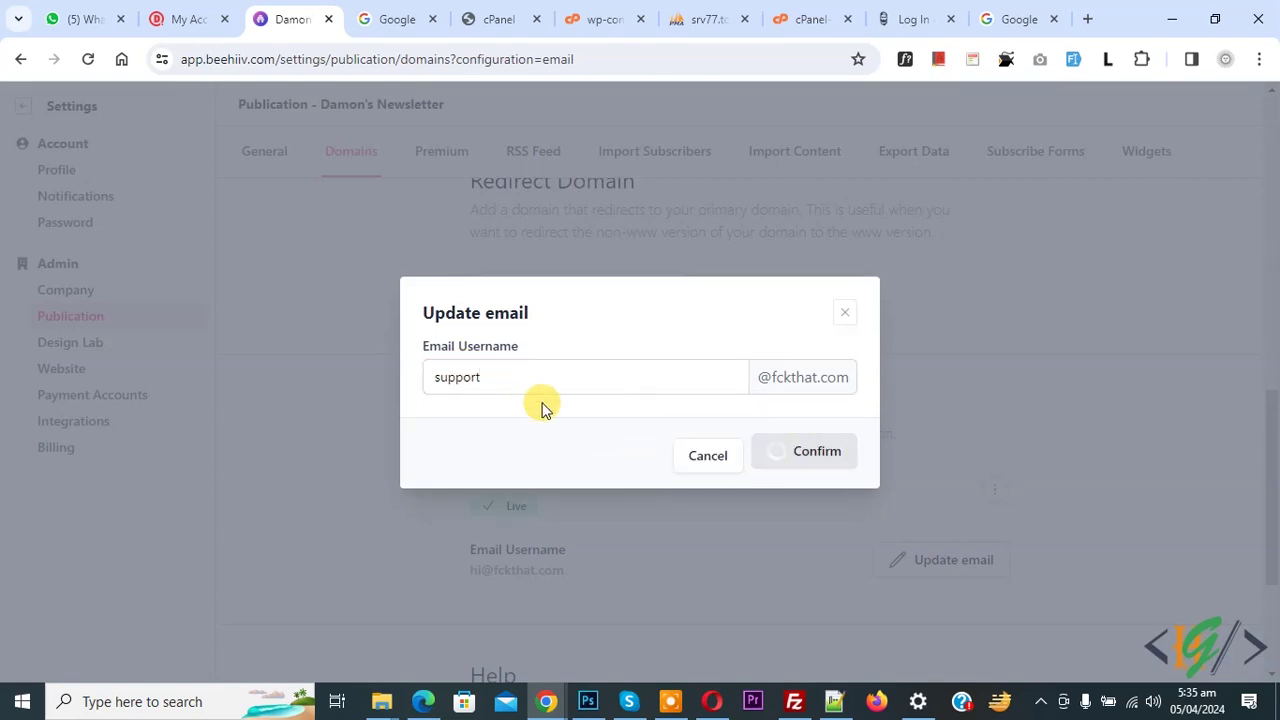
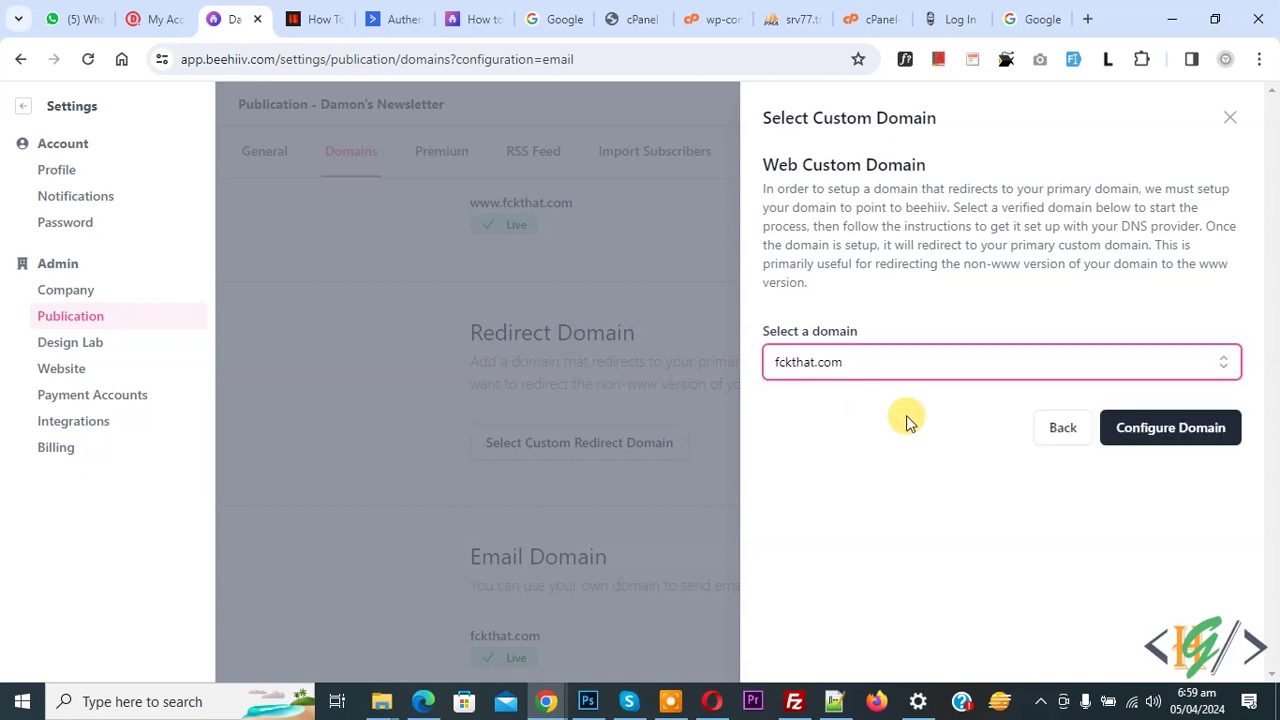
# Start the fckthat.com redirect setup to get A record @ → 104.16.243.55, then view Domain.com's DNS records.
pyautogui.click(1150, 437)
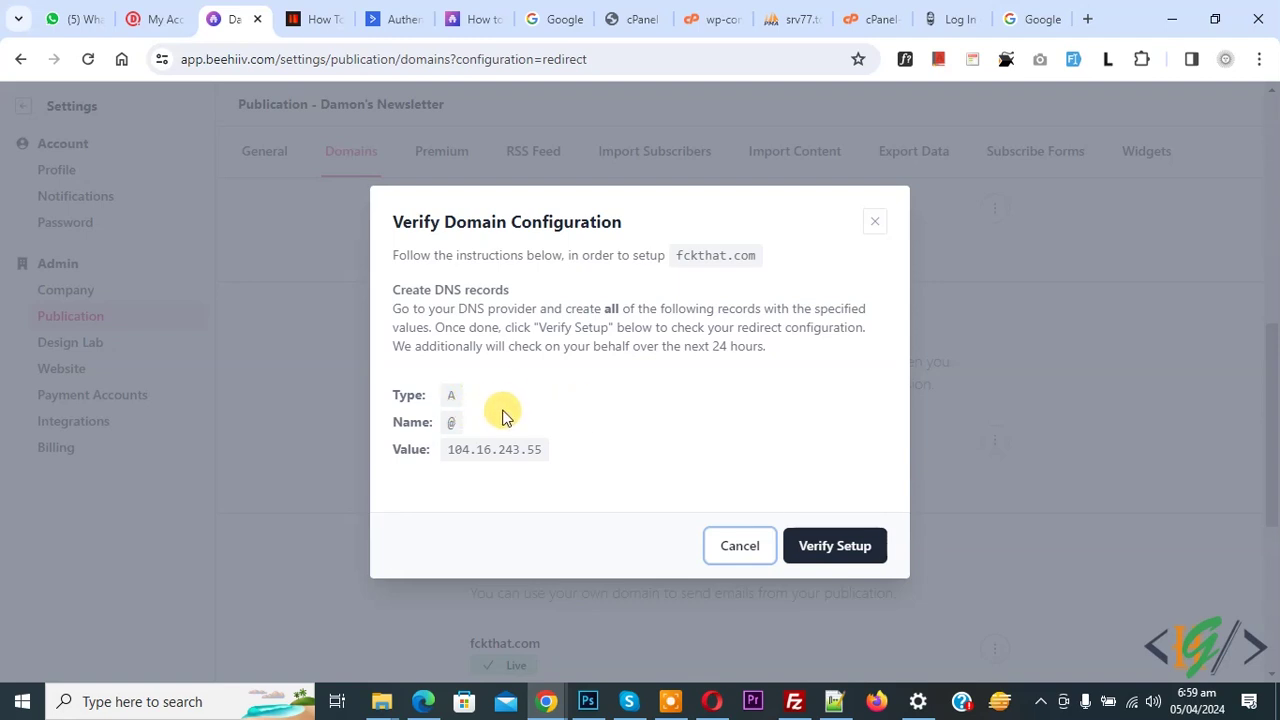
pyautogui.click(165, 19)
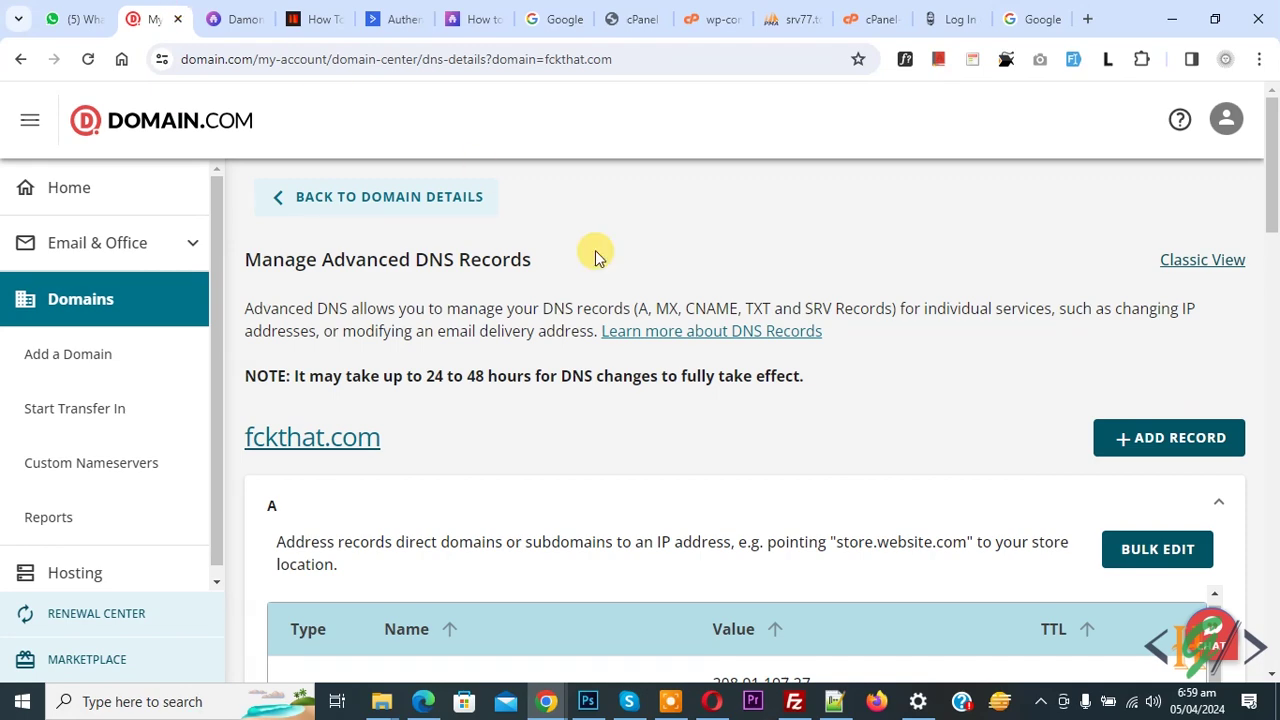
# Add a Domain.com A record for @ pointing to 104.16.243.55 with TTL 1 Hour.
pyautogui.click(1150, 440)
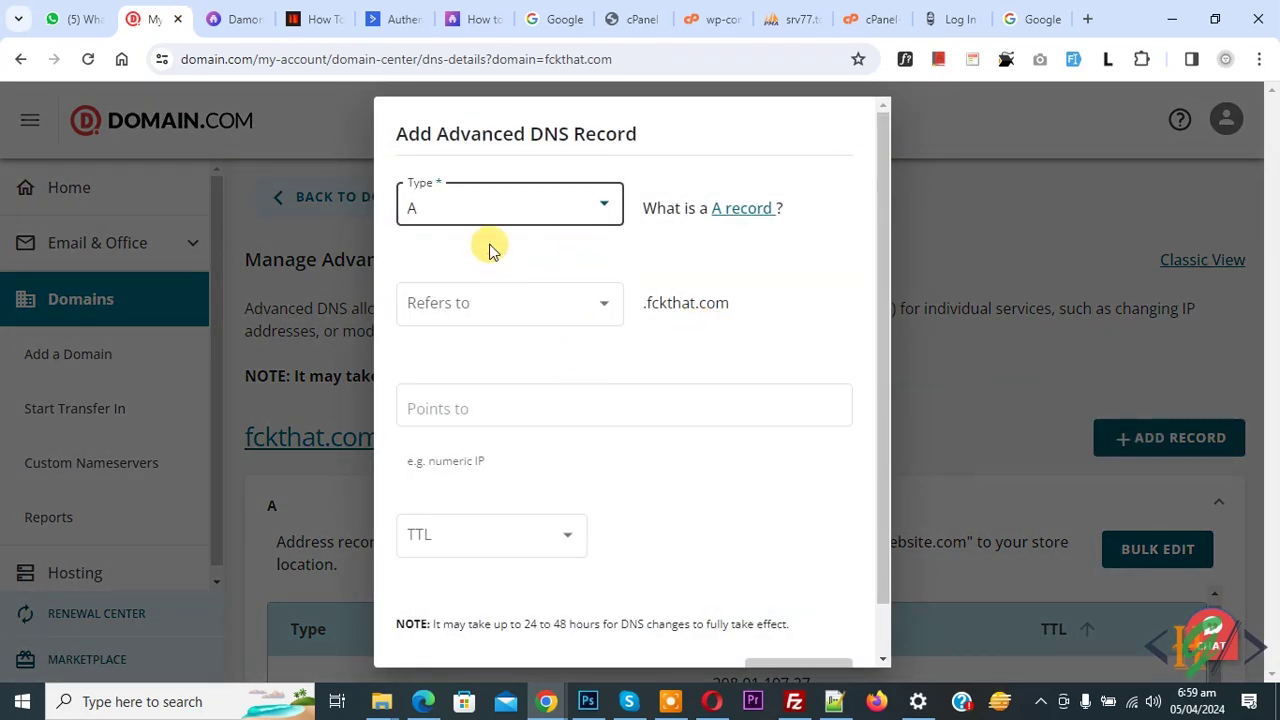
pyautogui.click(481, 303)
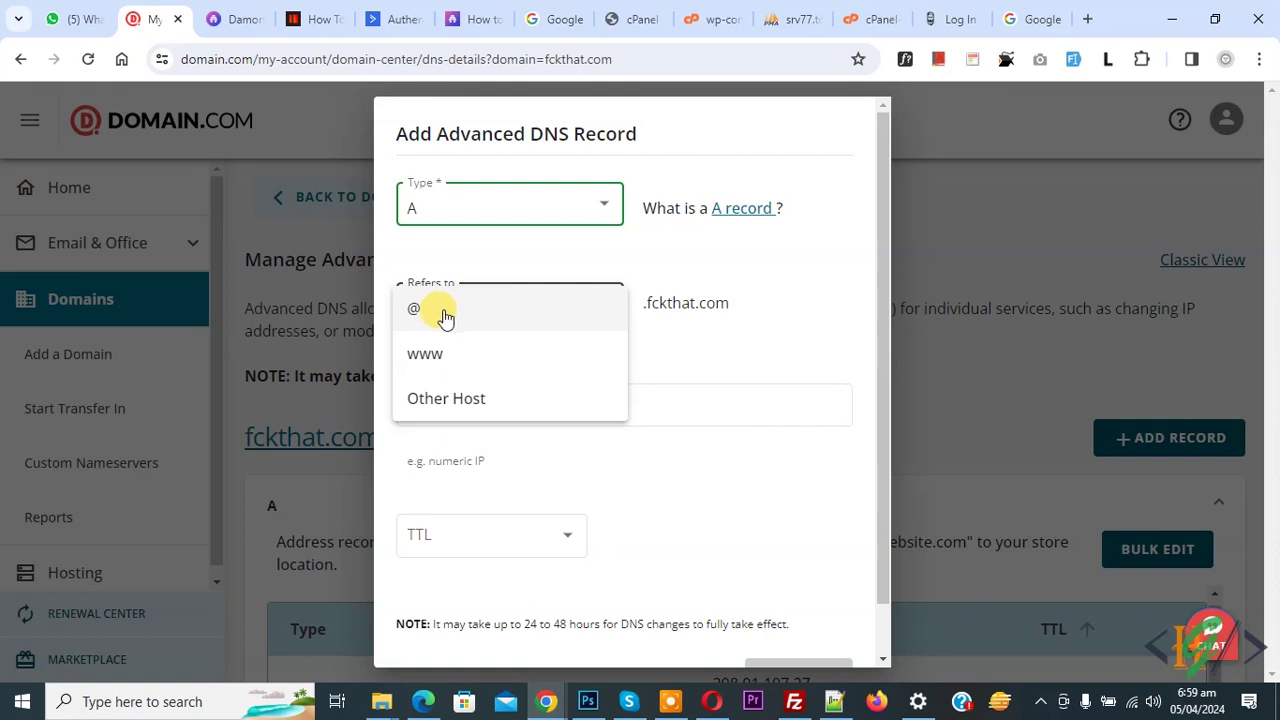
pyautogui.click(441, 312)
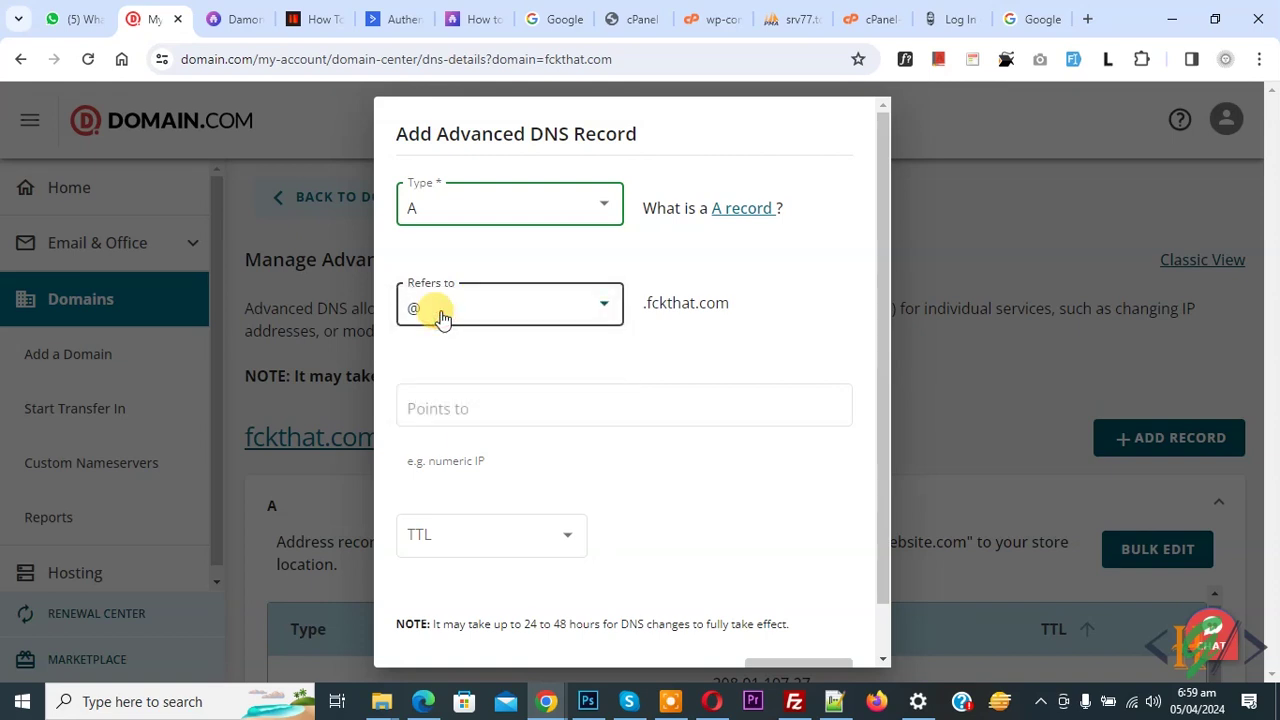
pyautogui.click(474, 402)
pyautogui.write('104.16.243.55')
pyautogui.click(483, 534)
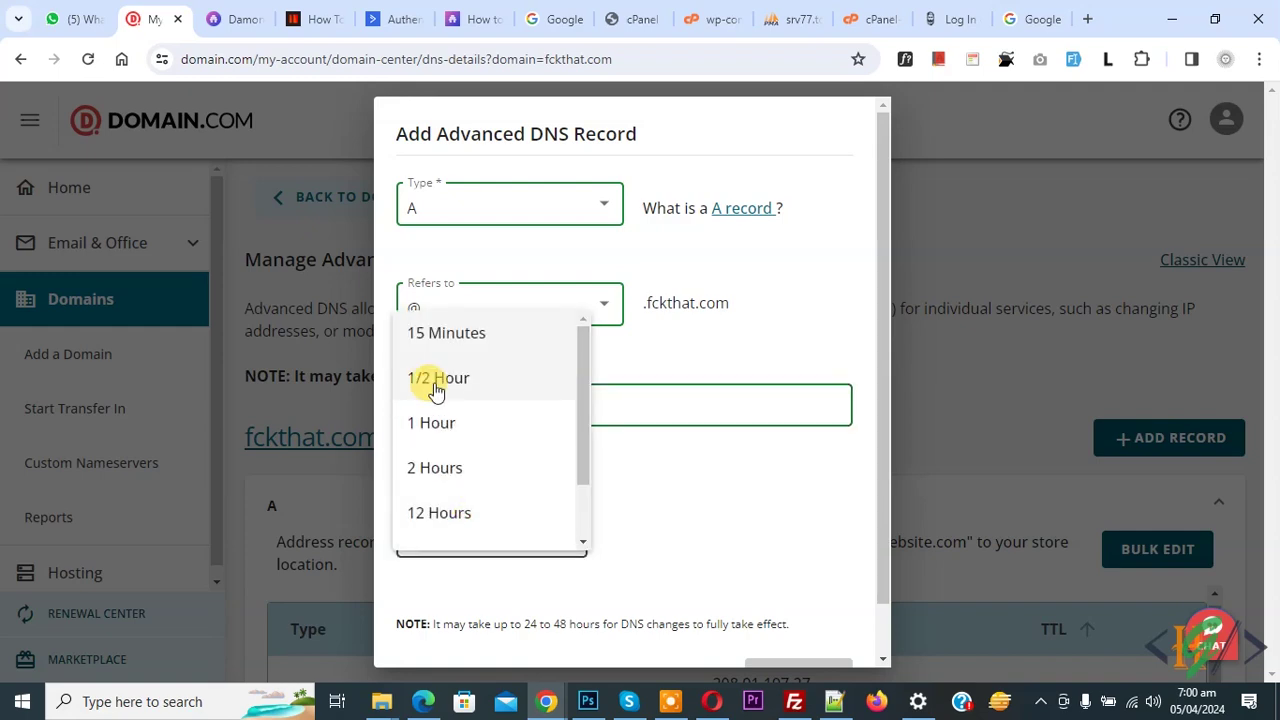
pyautogui.click(440, 425)
pyautogui.scroll(-1, 557, 428)
pyautogui.click(798, 623)
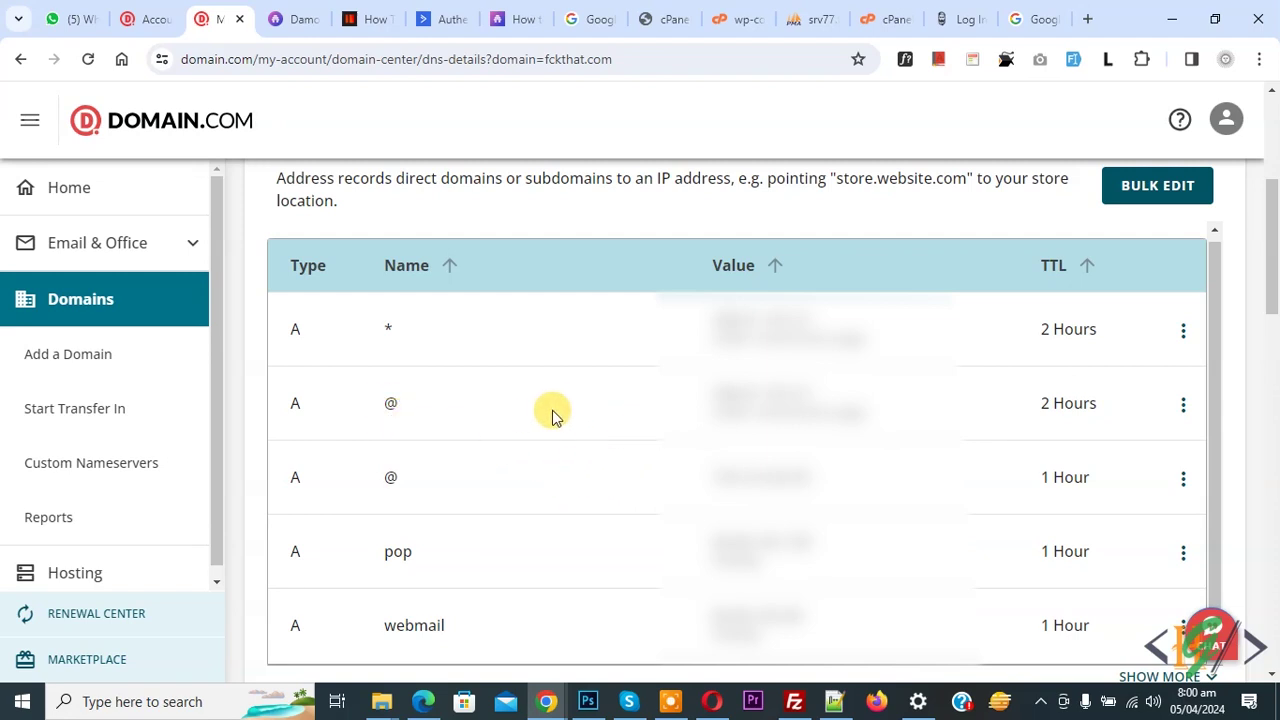
# Delete the old 2-hour @ A record in Domain.com.
pyautogui.click(1181, 410)
pyautogui.click(1140, 514)
pyautogui.click(792, 468)
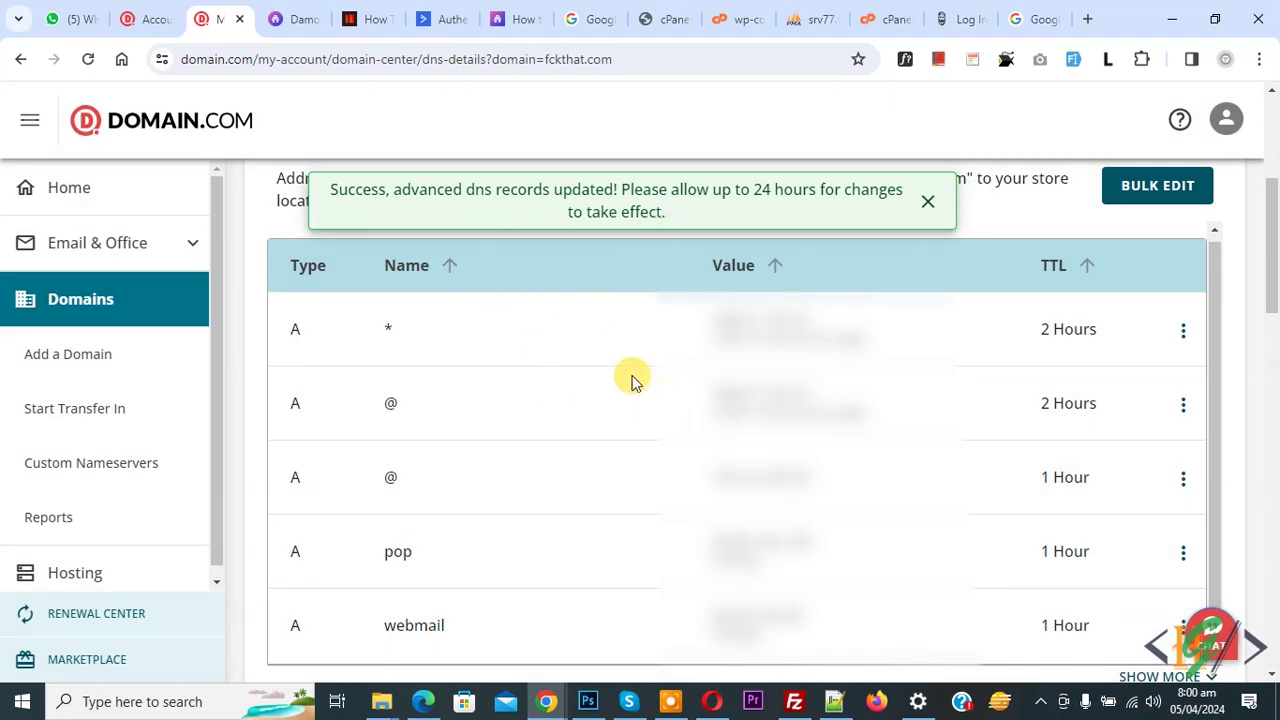
# Reload the DNS records list and go back to beehiiv's Verify Domain Configuration dialog.
pyautogui.click(88, 59)
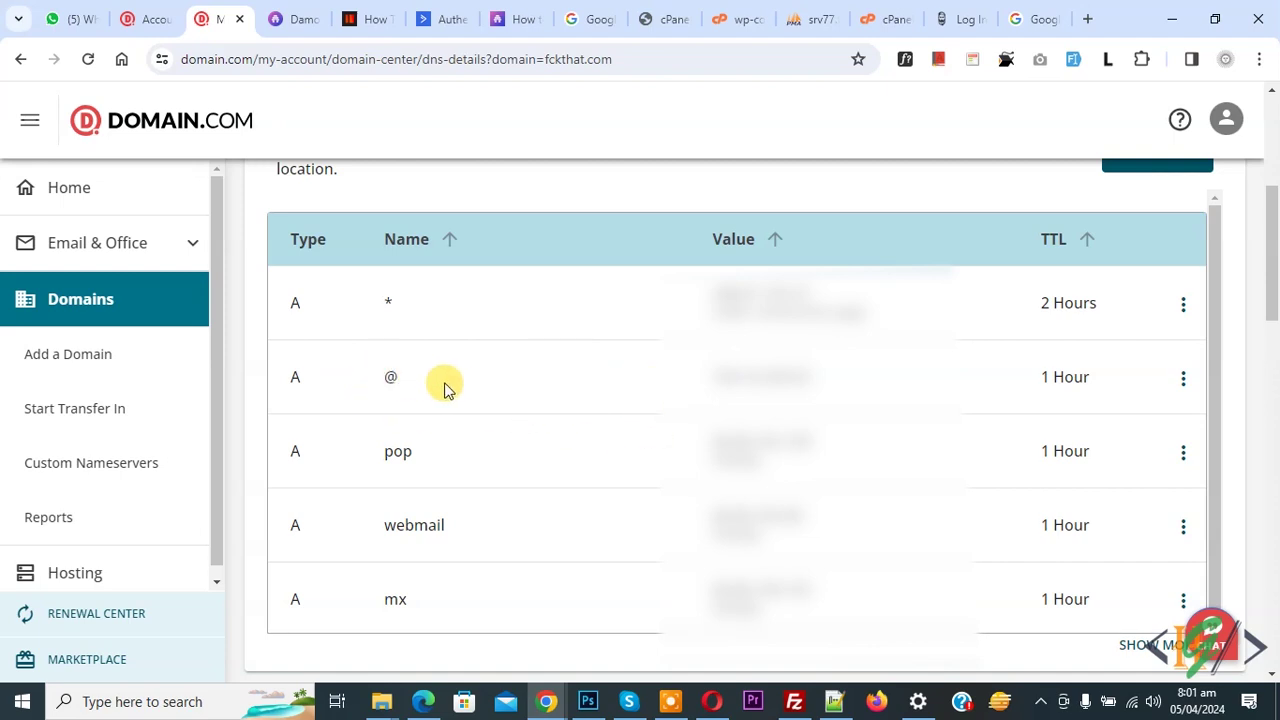
pyautogui.scroll(1, 500, 451)
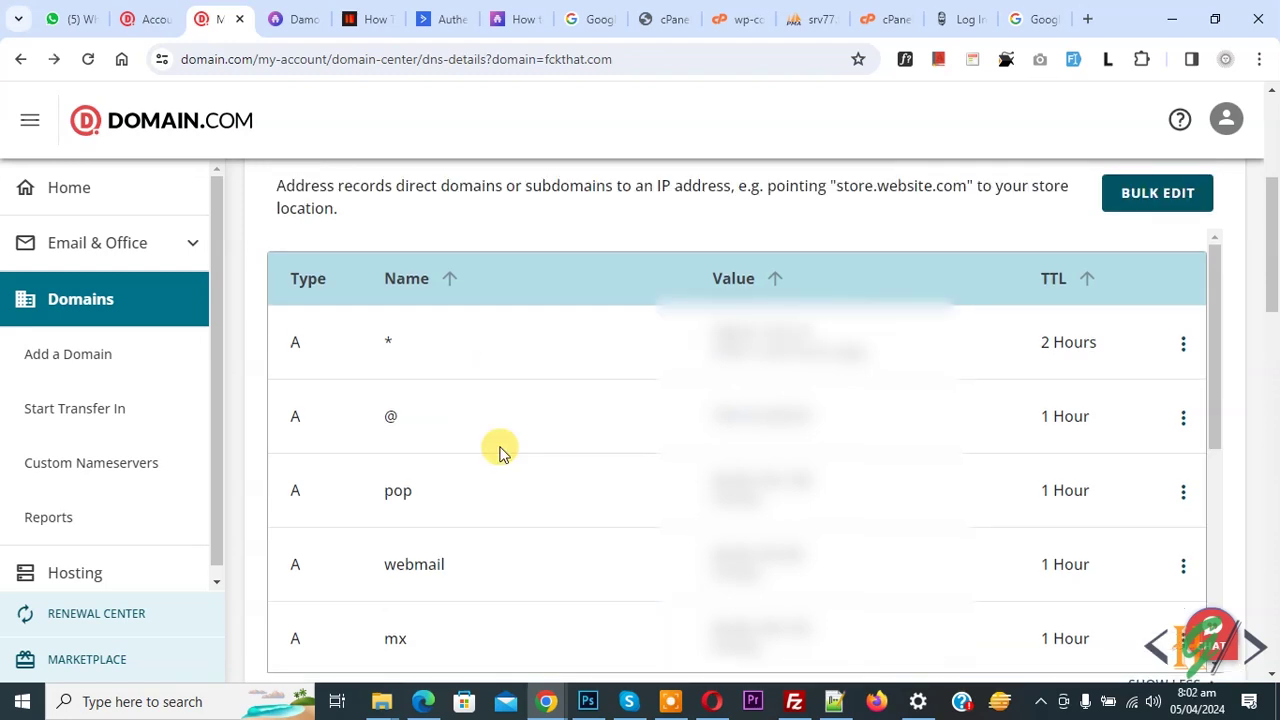
pyautogui.click(292, 19)
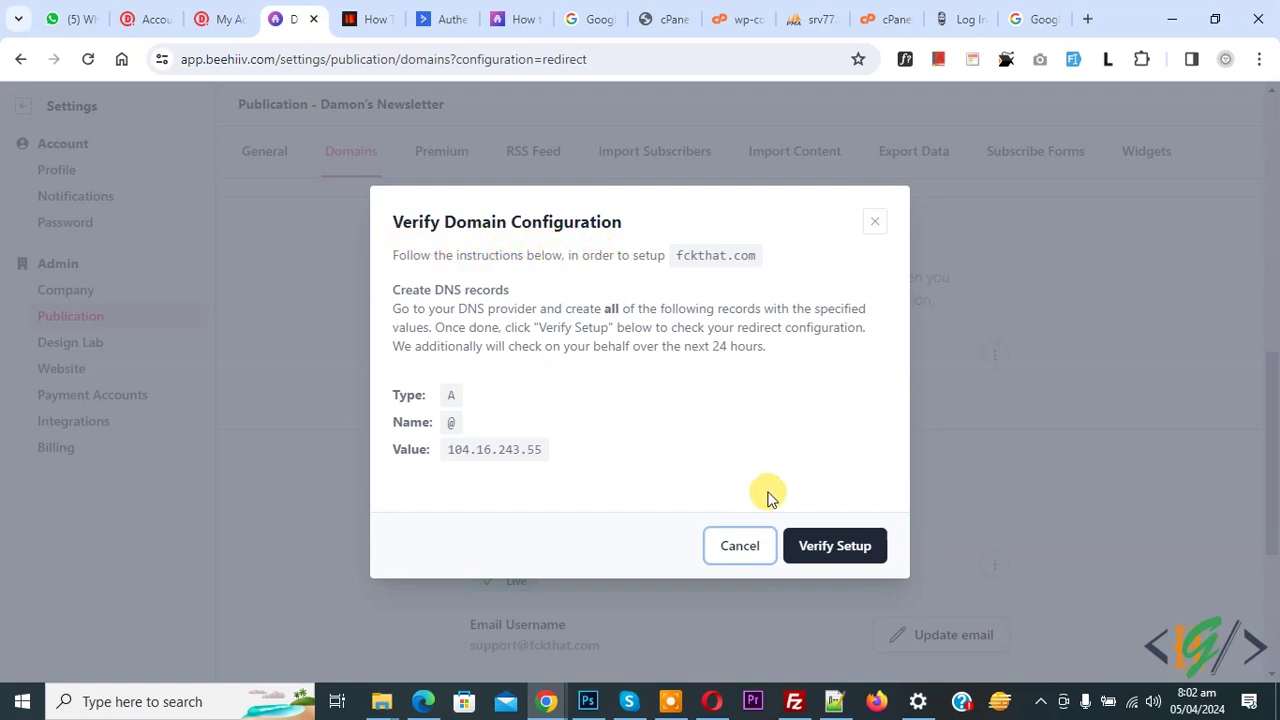
# Verify the setup, close the DNS Records dialog and confirm fckthat.com shows Live as redirect domain.
pyautogui.click(835, 548)
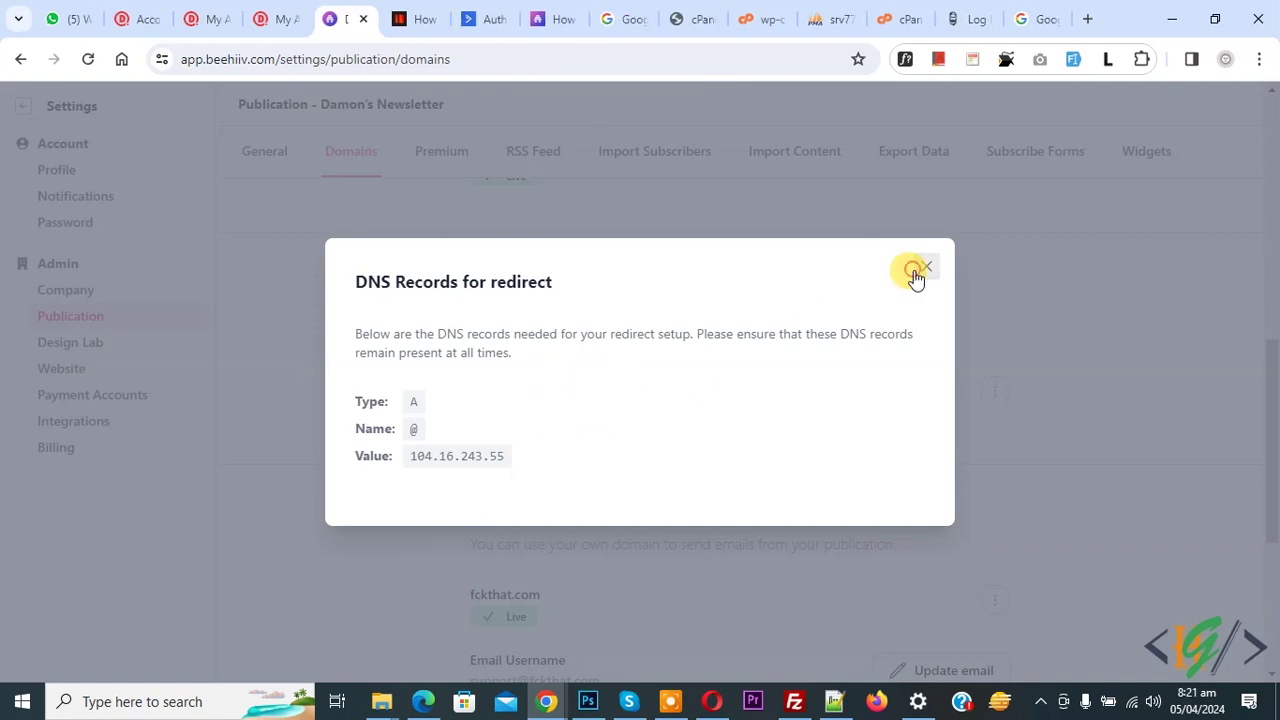
pyautogui.click(918, 272)
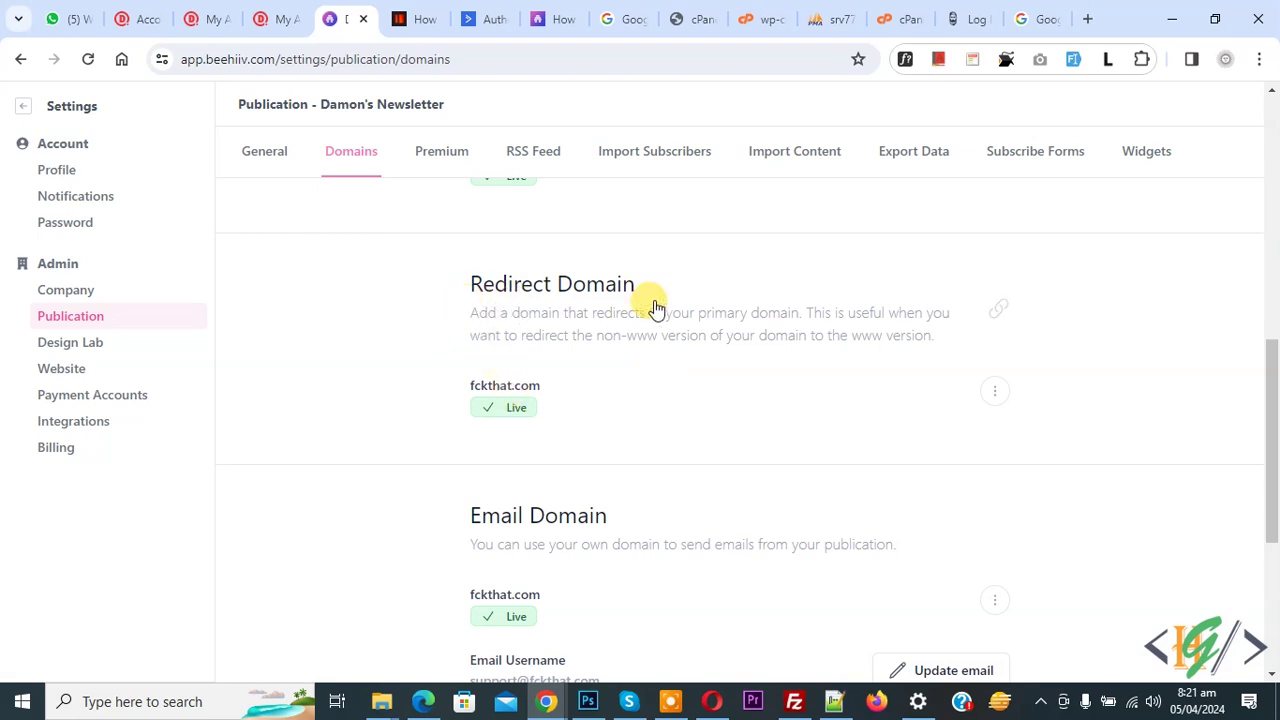
pyautogui.scroll(-1, 545, 445)
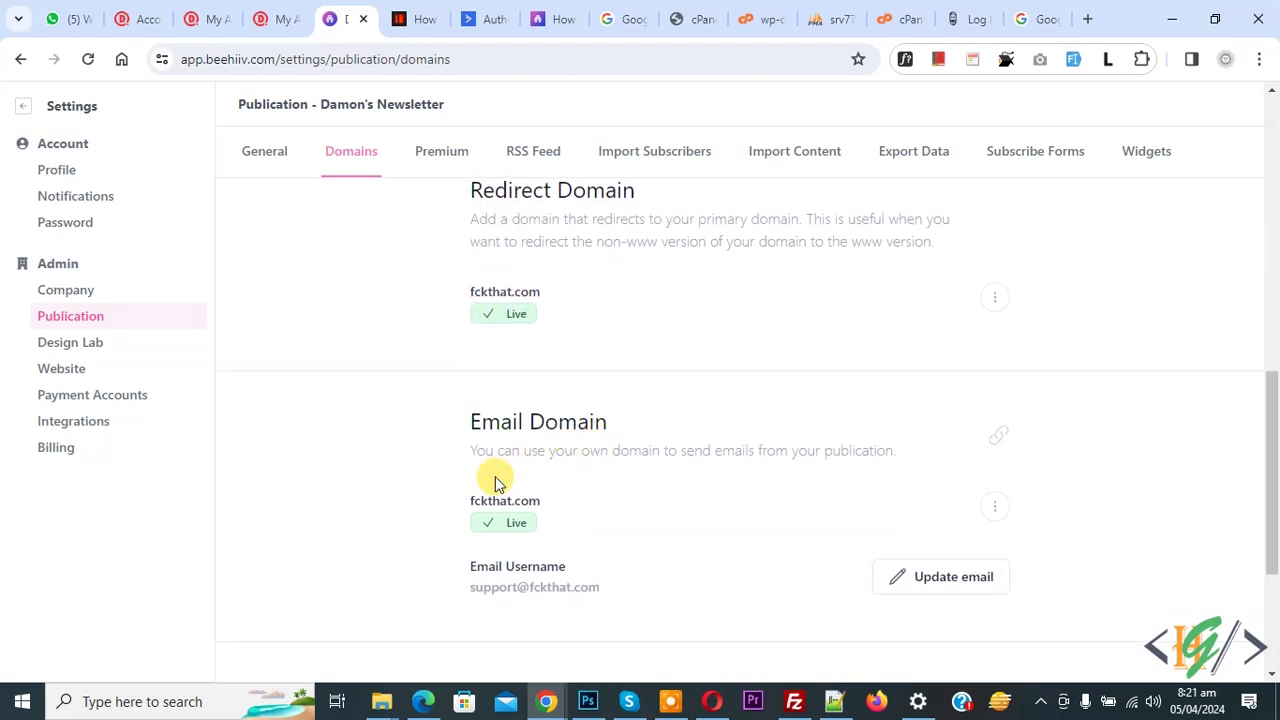
pyautogui.scroll(5, 620, 511)
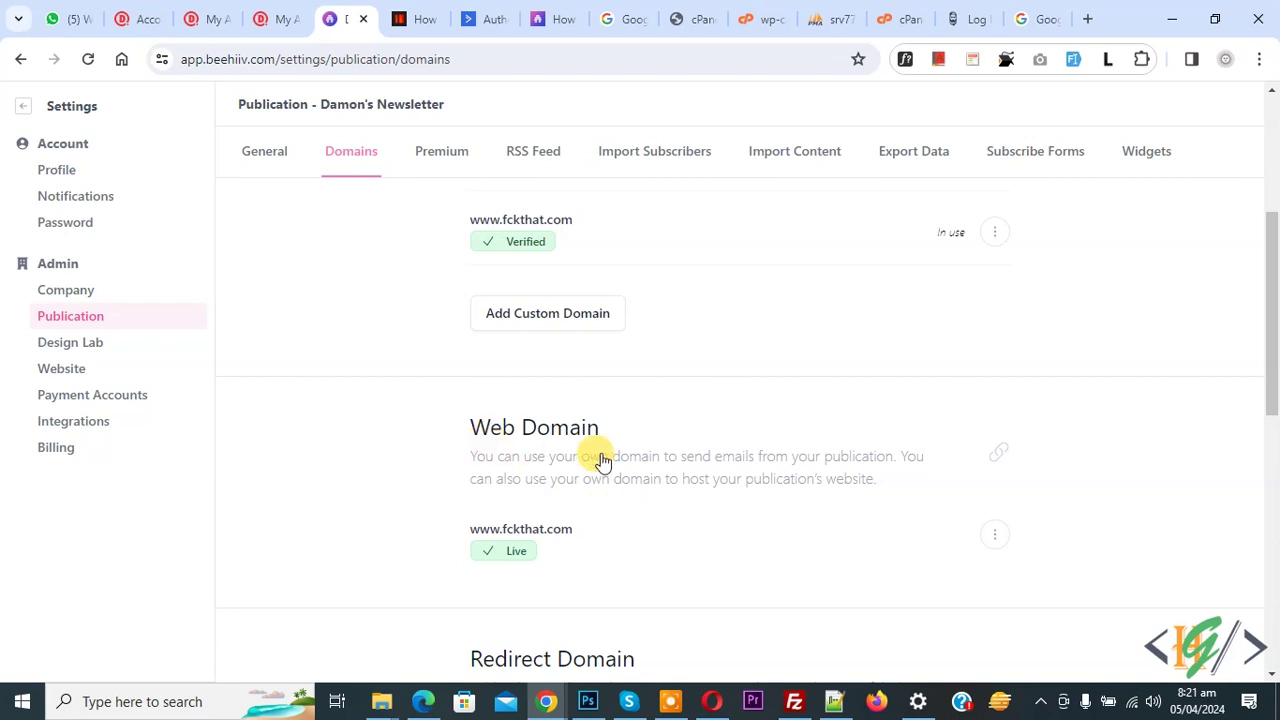
pyautogui.scroll(3, 600, 457)
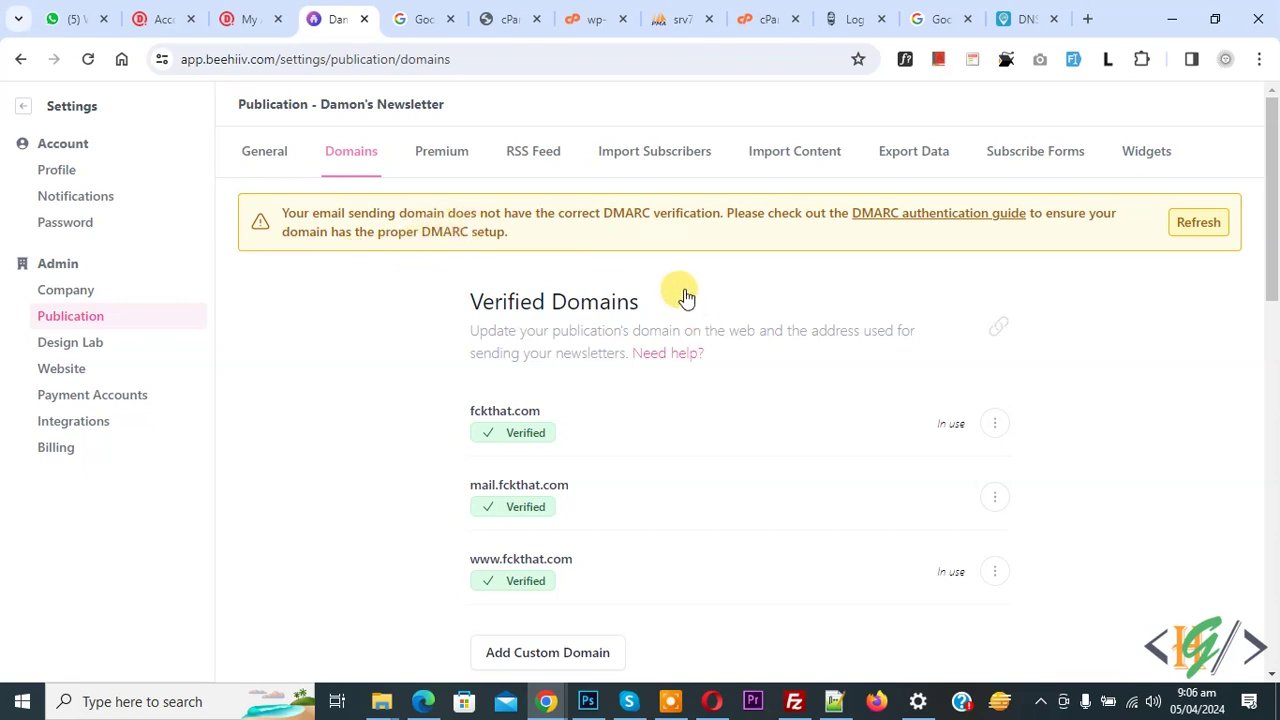
# Open the DMARC authentication guide from the warning banner and scroll to its DMARC wizard.
pyautogui.click(886, 225)
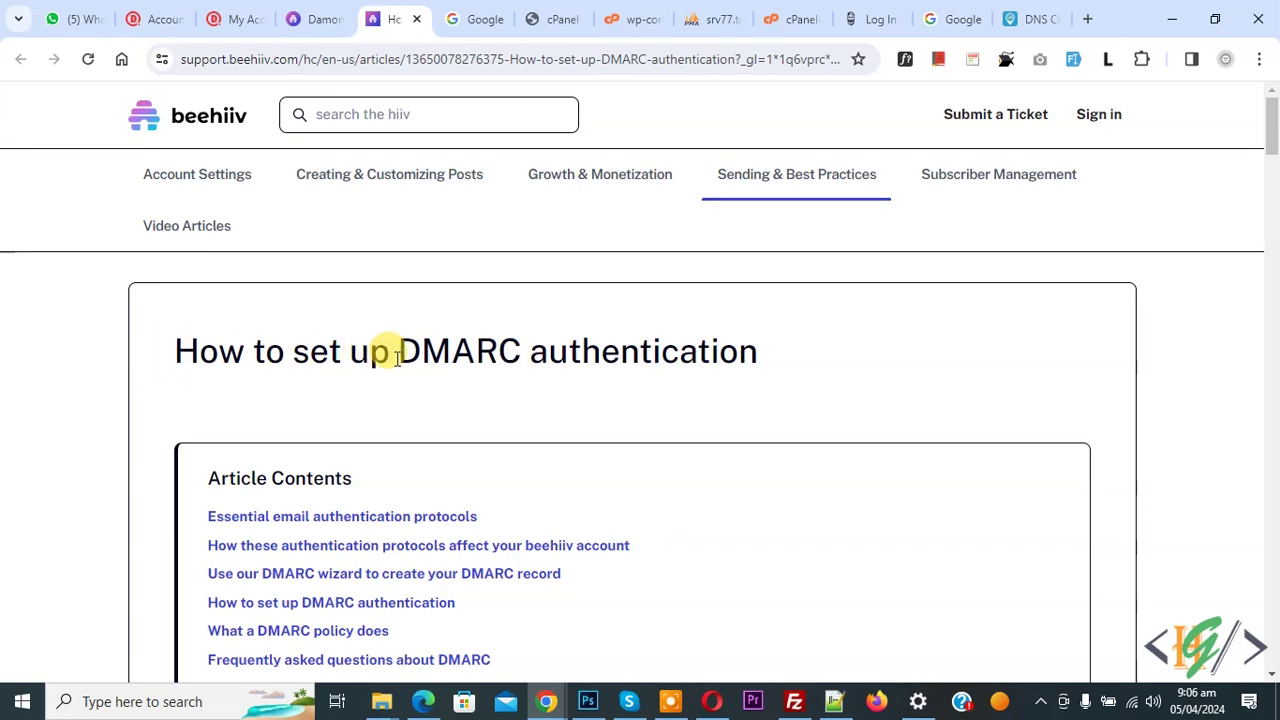
pyautogui.moveTo(1272, 125); pyautogui.dragTo(1272, 278)
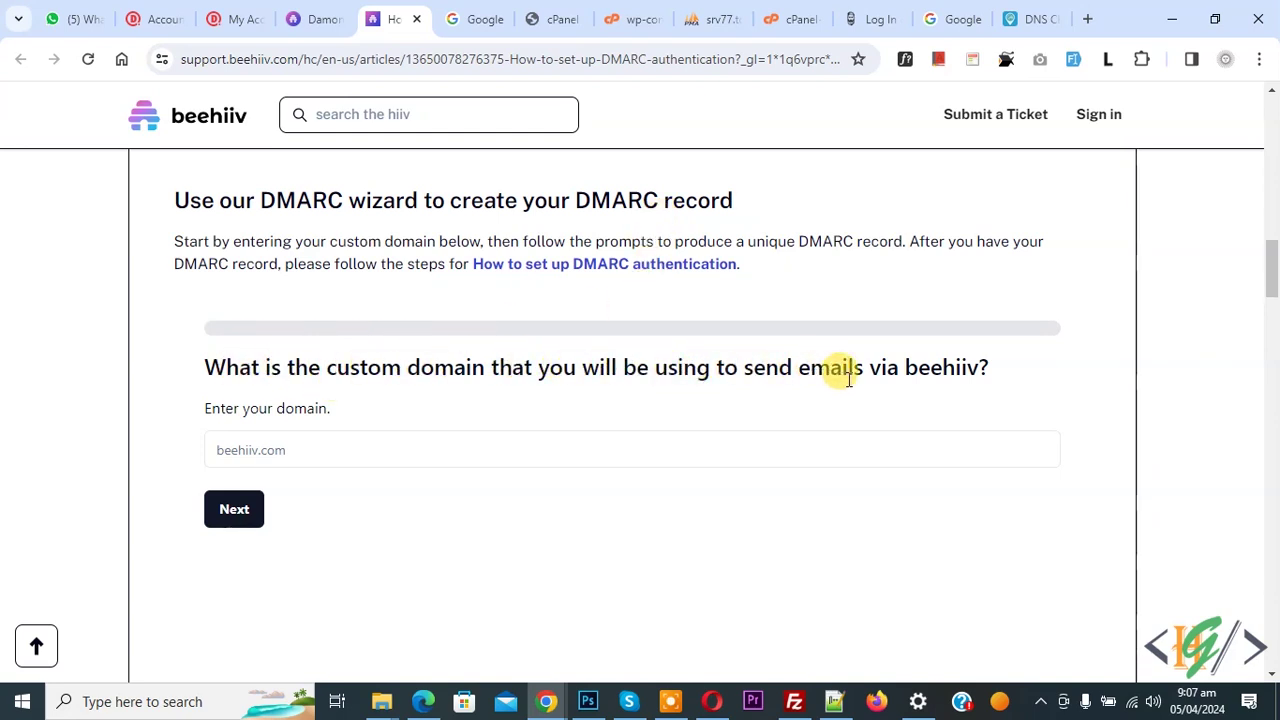
# Enter the custom sending domain in the DMARC wizard and keep the 'none' policy.
pyautogui.click(325, 459)
pyautogui.write('fckthat.com')
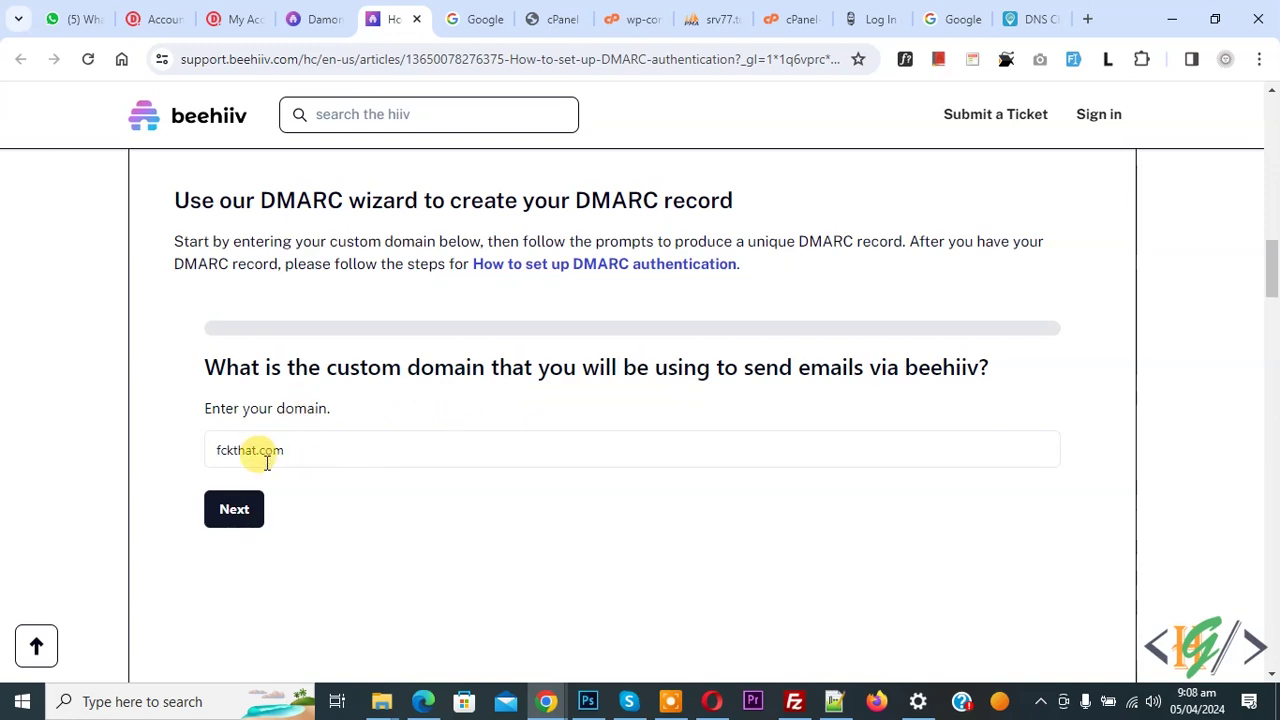
pyautogui.click(245, 509)
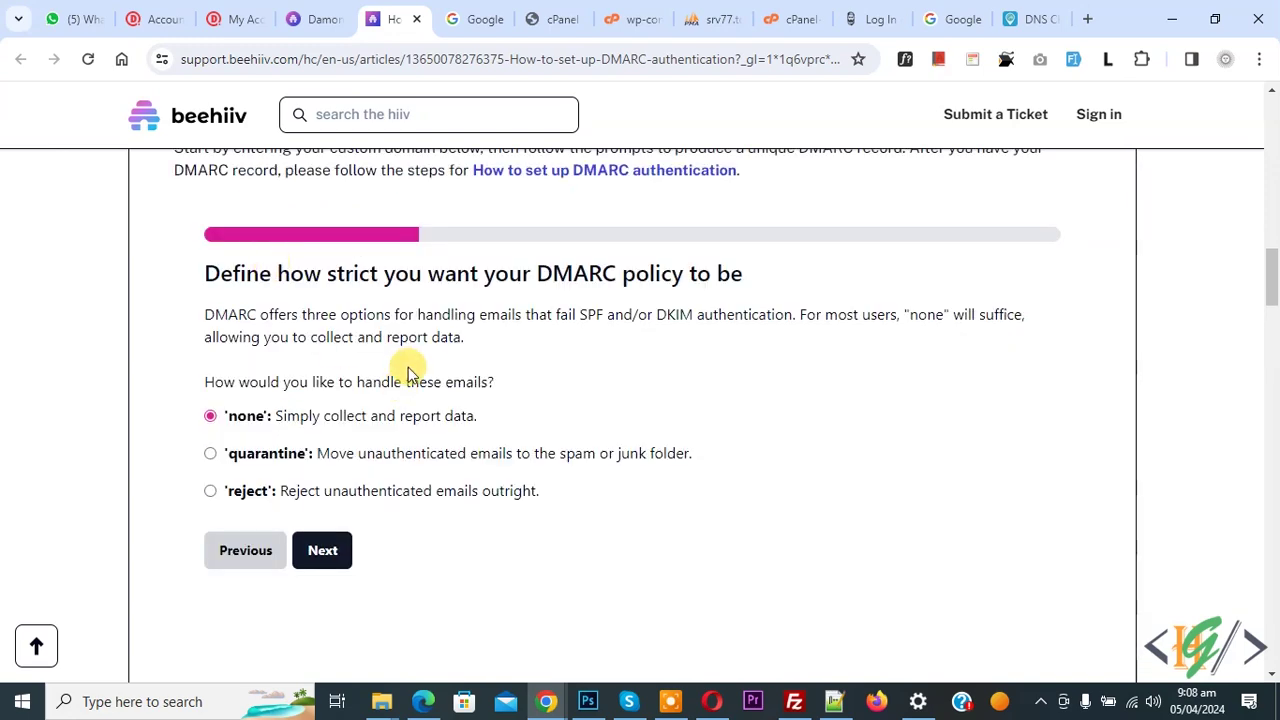
pyautogui.scroll(1, 420, 390)
pyautogui.scroll(-1, 320, 420)
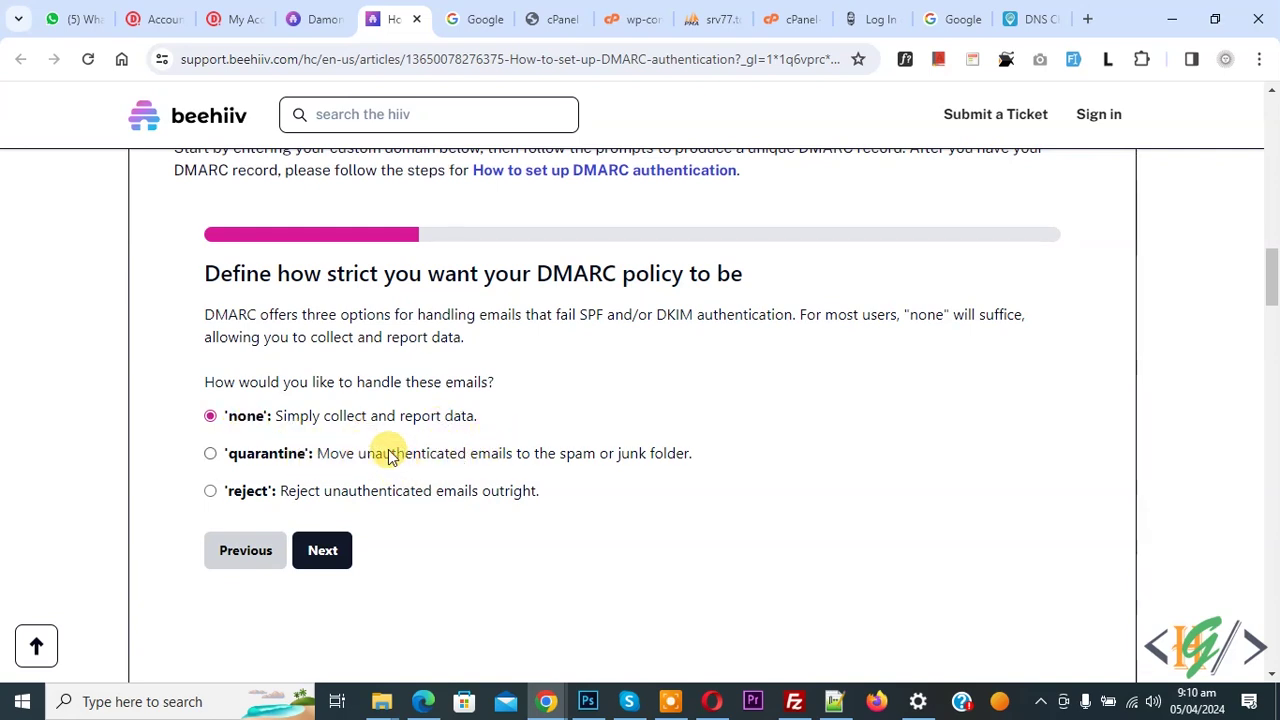
pyautogui.click(330, 552)
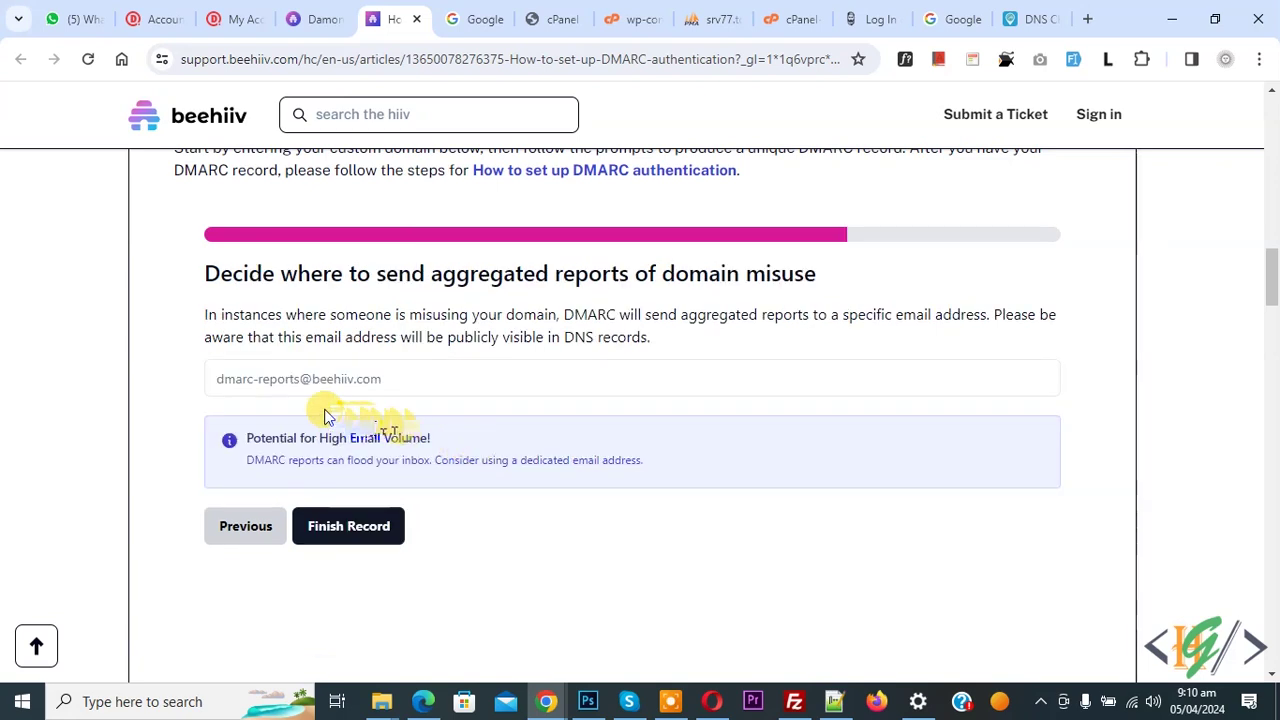
# Add the domain's support address for aggregated reports and generate the _dmarc TXT record.
pyautogui.click(345, 380)
pyautogui.hotkey('ctrl', 'v')
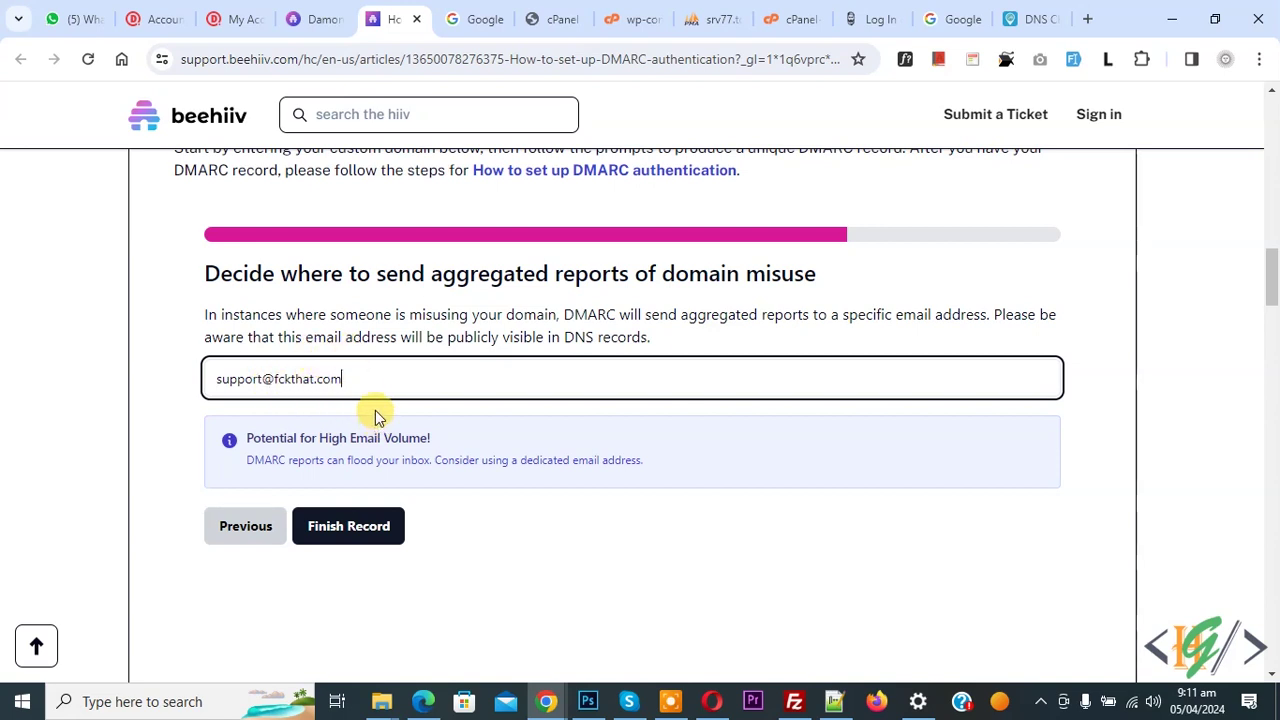
pyautogui.click(368, 526)
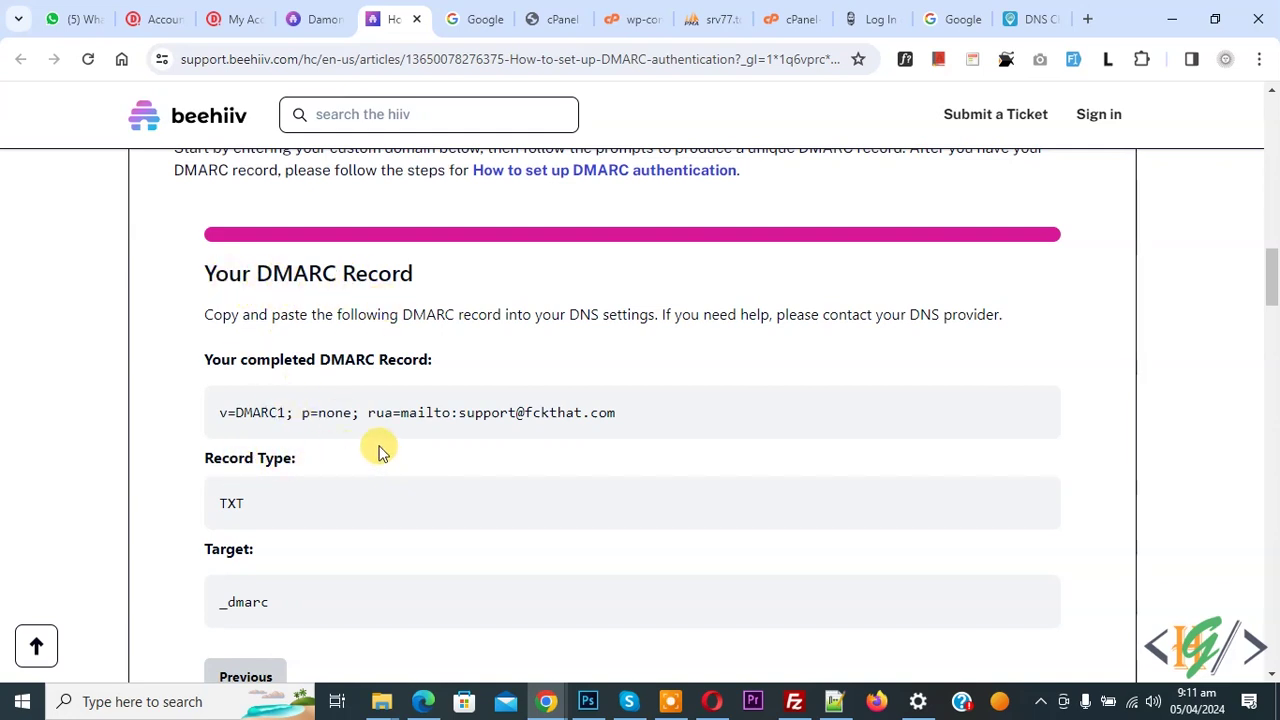
pyautogui.click(429, 451)
pyautogui.hotkey('ctrl', 'c')
# In Domain.com, start a new TXT record referring to Other Host for the _dmarc host.
pyautogui.click(240, 19)
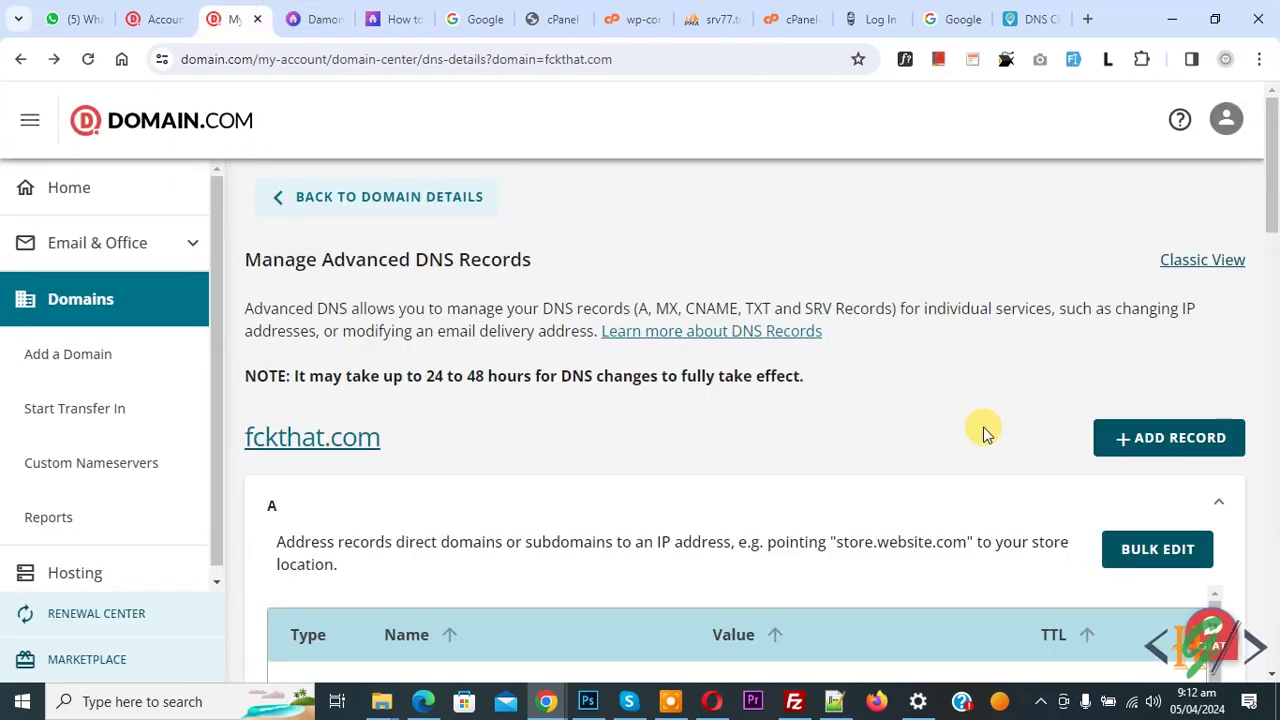
pyautogui.click(1158, 440)
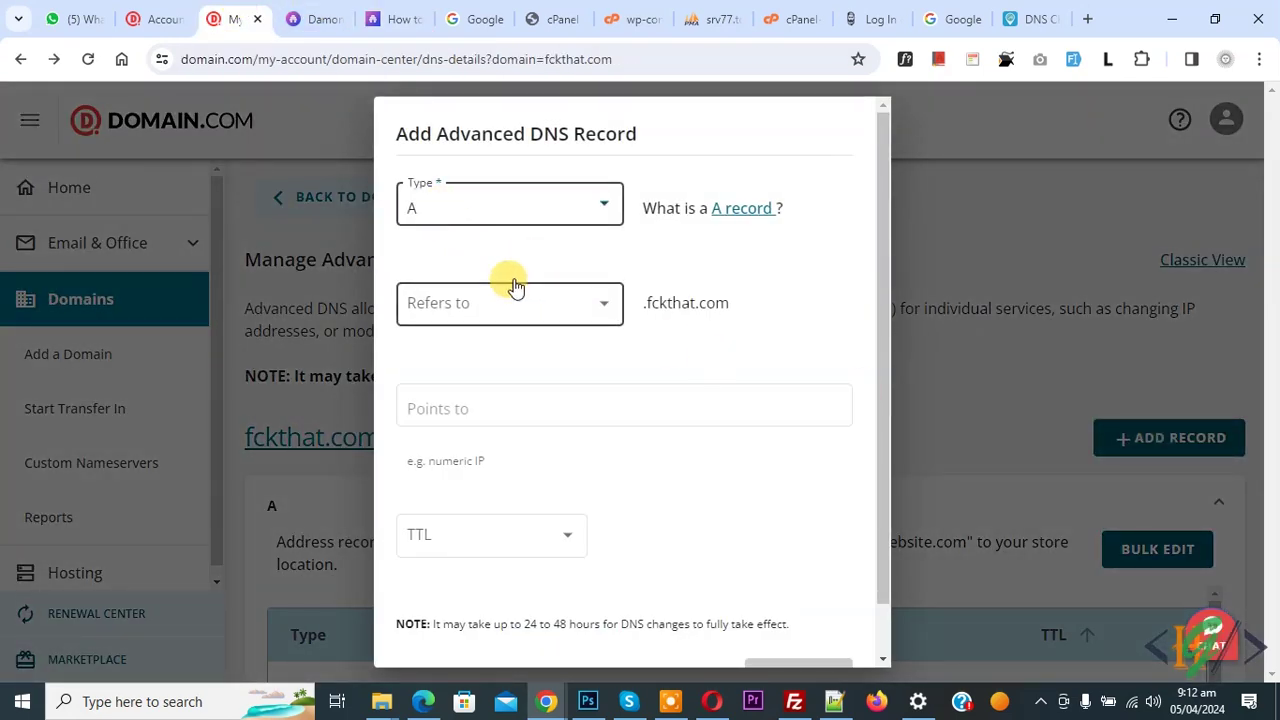
pyautogui.click(478, 215)
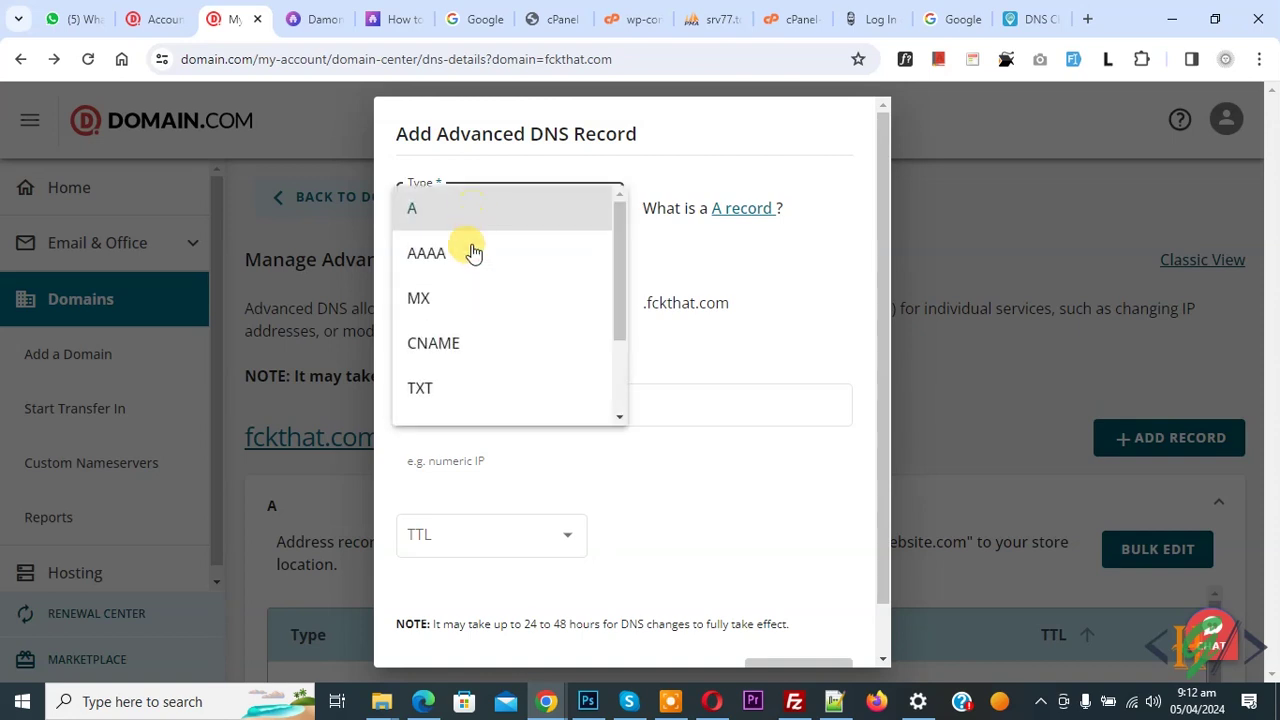
pyautogui.click(437, 383)
pyautogui.click(456, 316)
pyautogui.click(470, 401)
pyautogui.click(460, 408)
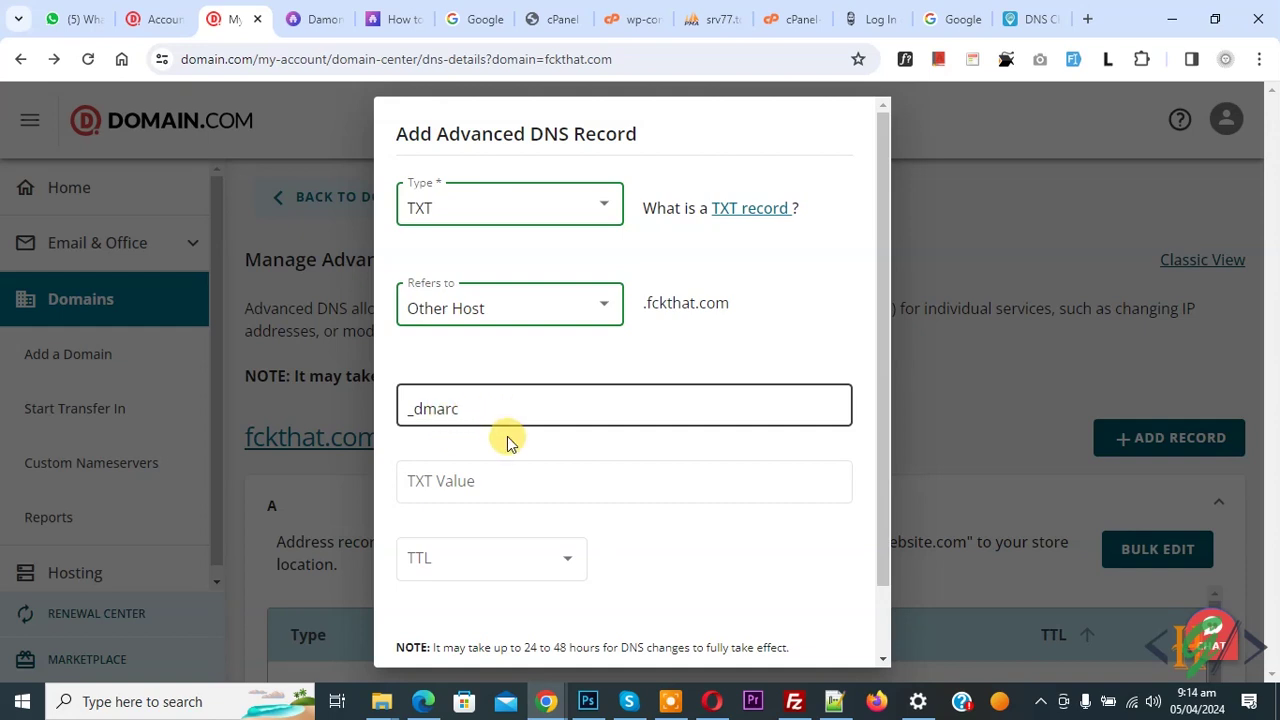
# Paste the DMARC value, set TTL to 1 Hour, save, and return to beehiiv's Domains page.
pyautogui.click(475, 478)
pyautogui.hotkey('ctrl', 'v')
pyautogui.scroll(-1, 558, 516)
pyautogui.click(506, 482)
pyautogui.click(445, 368)
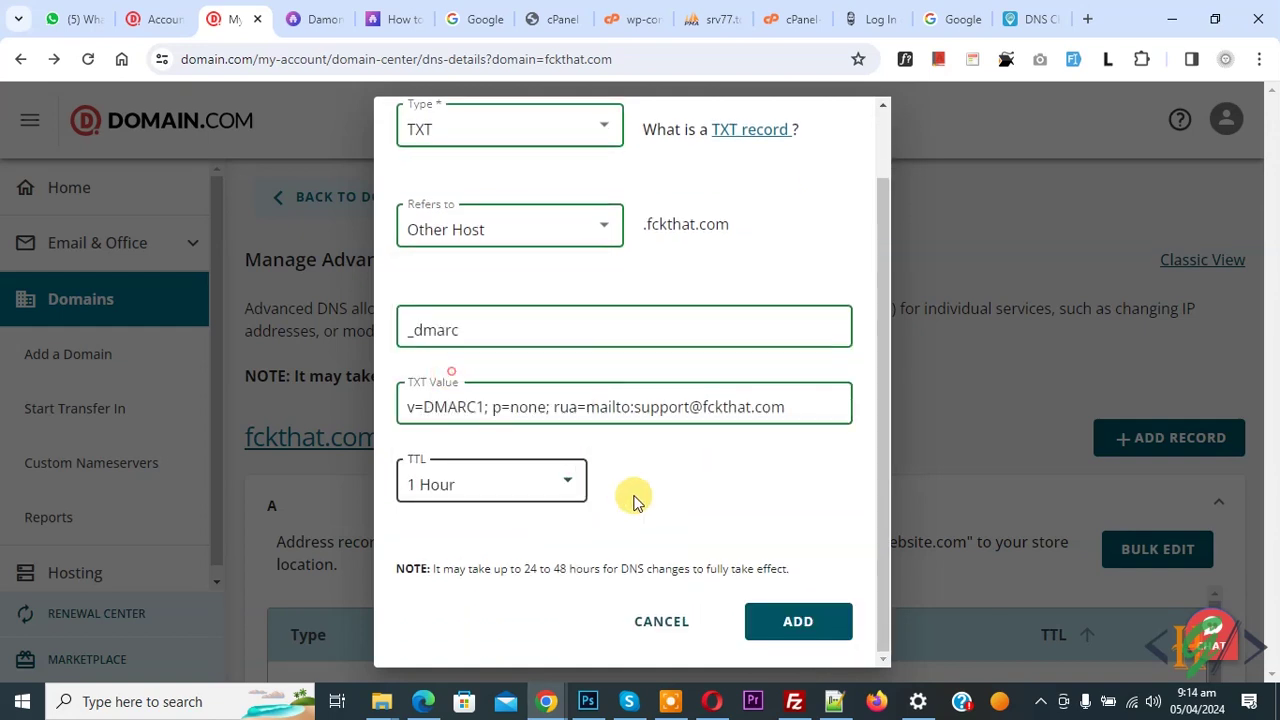
pyautogui.click(798, 622)
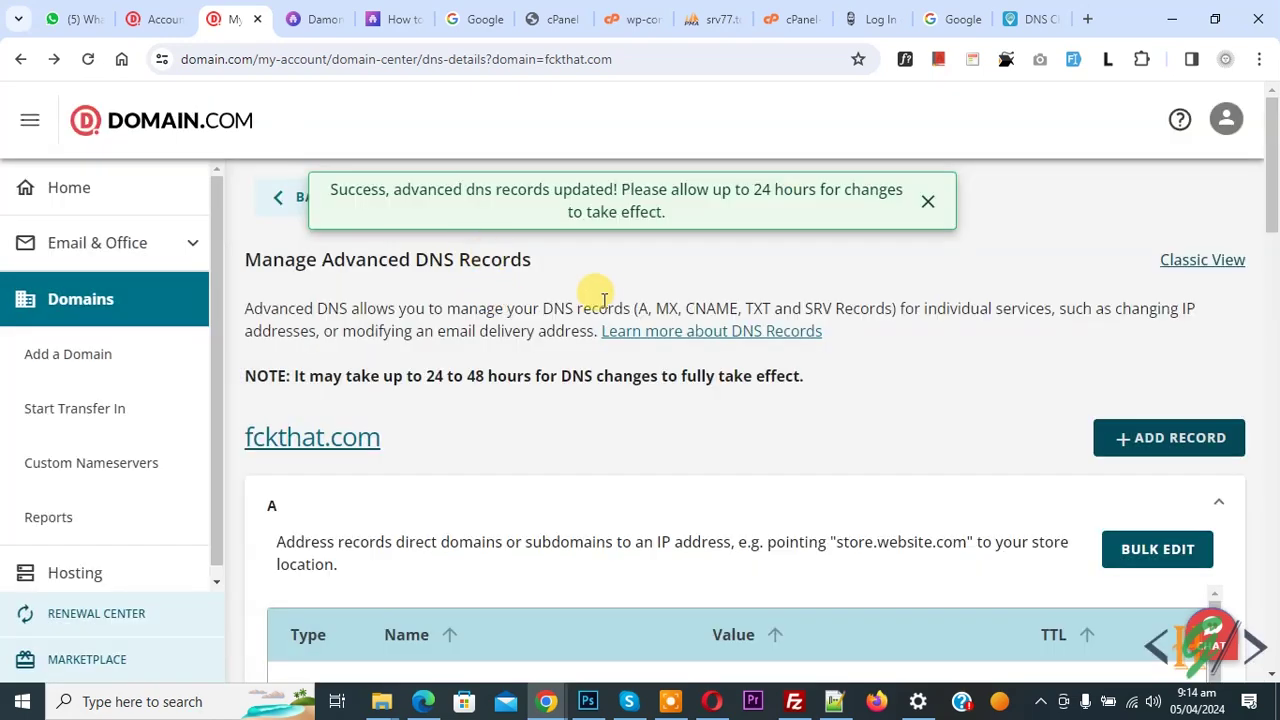
pyautogui.click(320, 19)
pyautogui.scroll(10, 1206, 385)
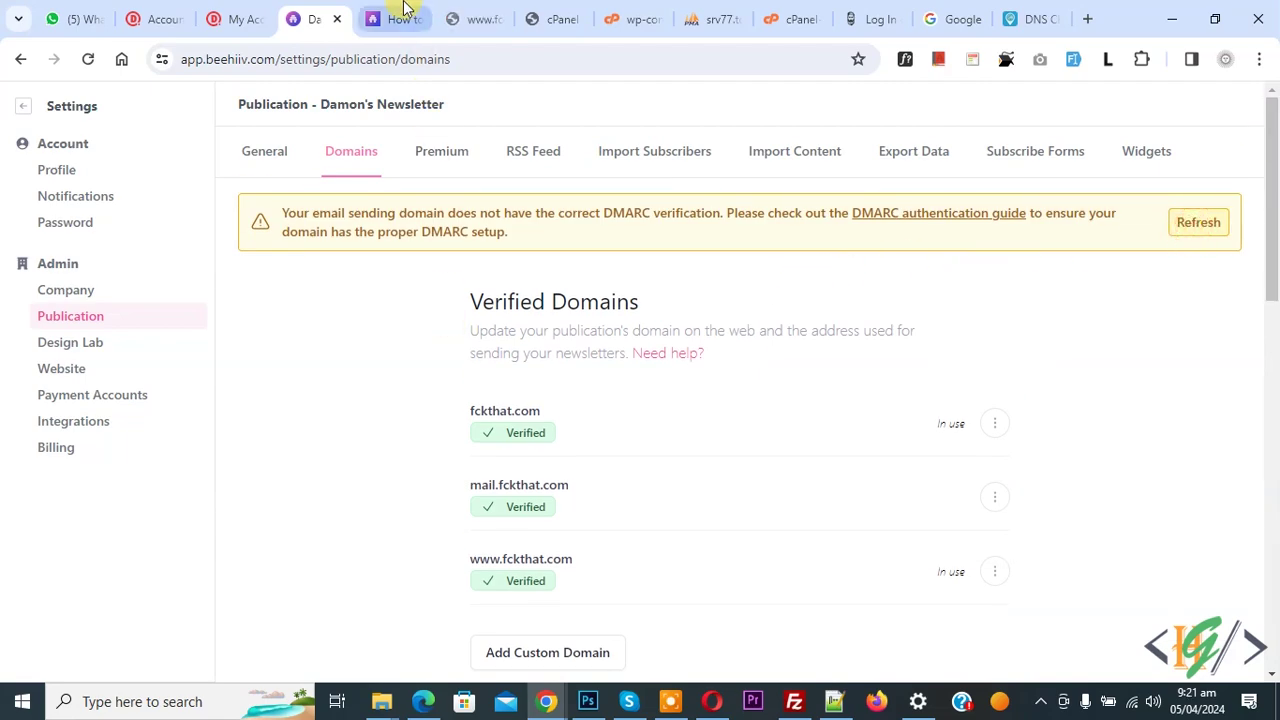
pyautogui.click(405, 19)
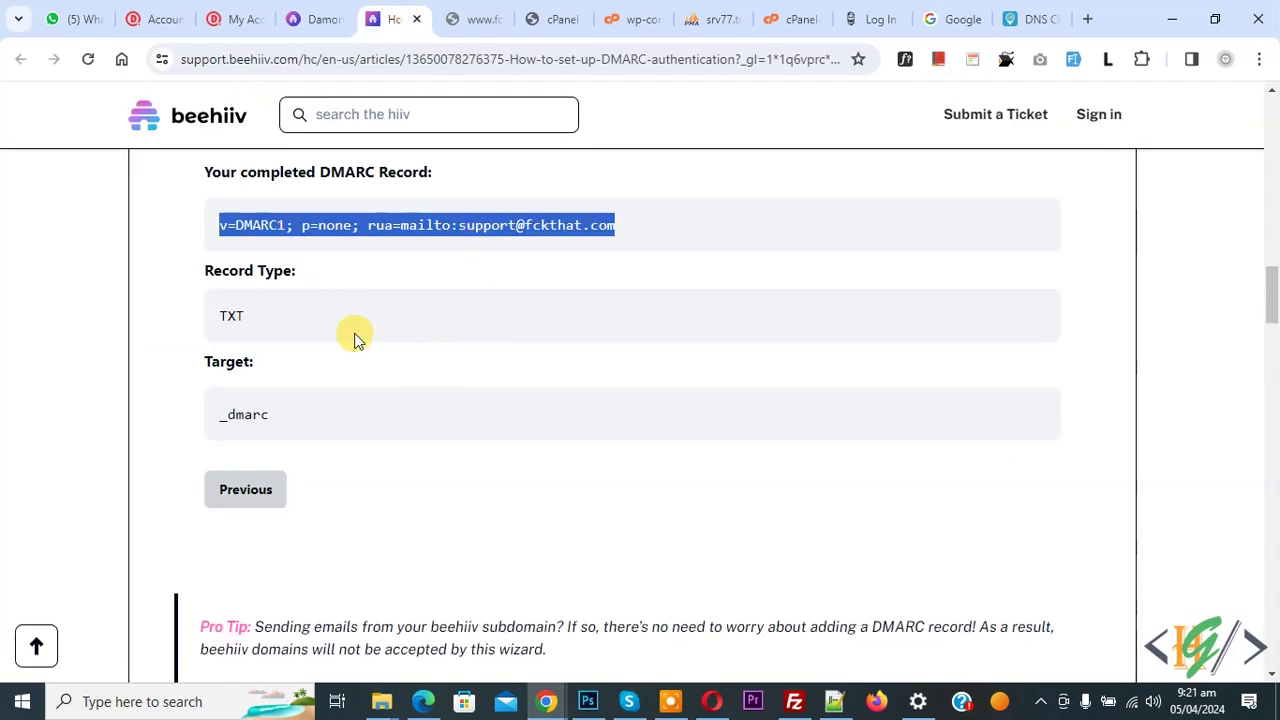
pyautogui.scroll(-7, 355, 338)
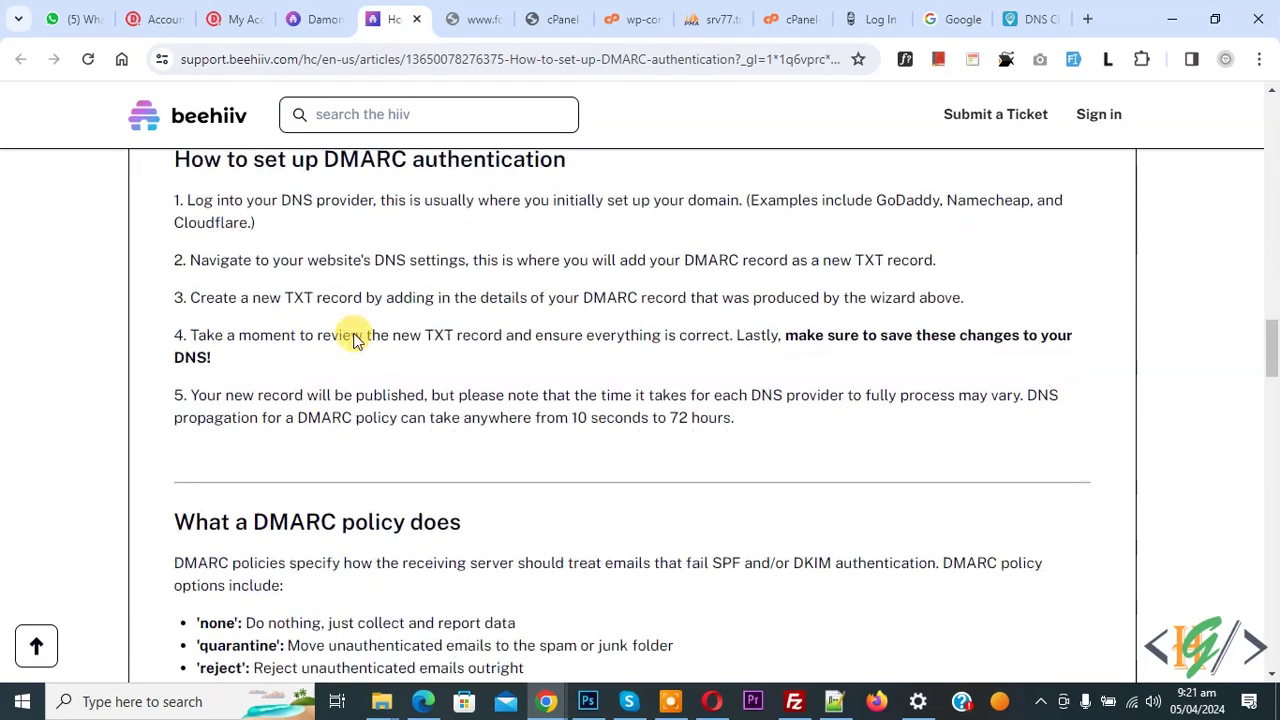
pyautogui.moveTo(188, 301); pyautogui.dragTo(1018, 303)
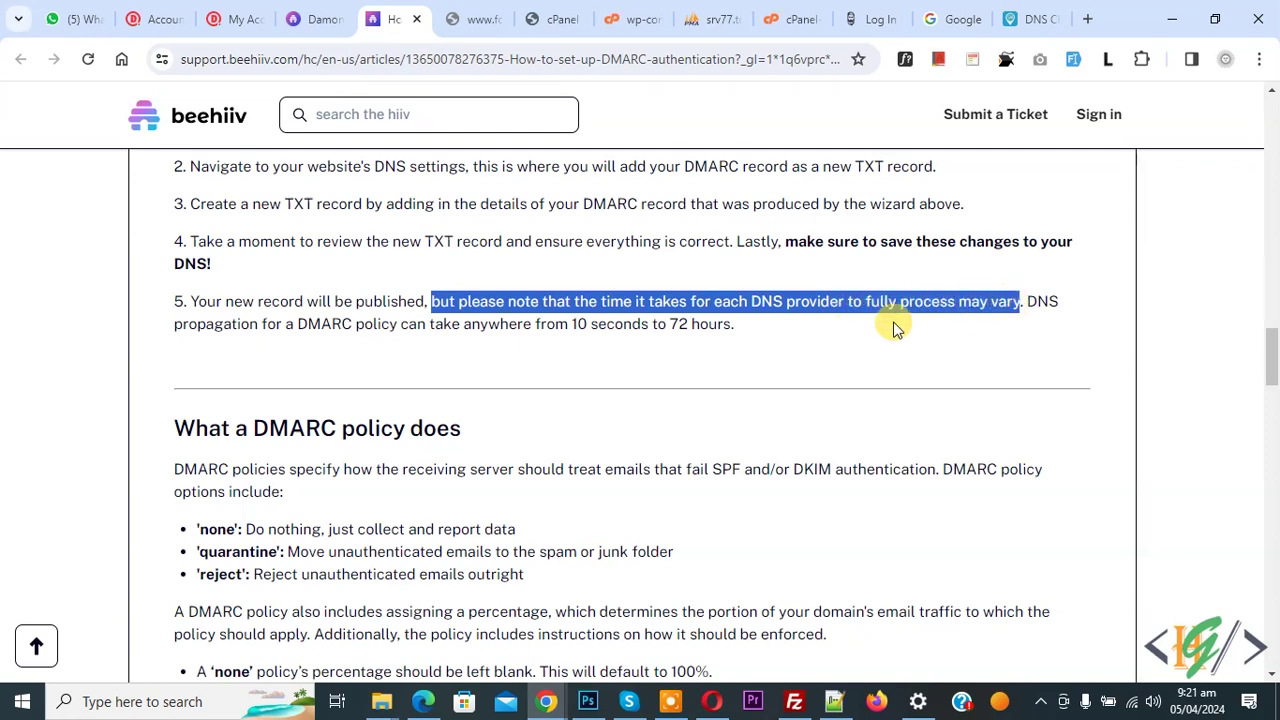
pyautogui.moveTo(258, 325); pyautogui.dragTo(733, 326)
pyautogui.click(320, 19)
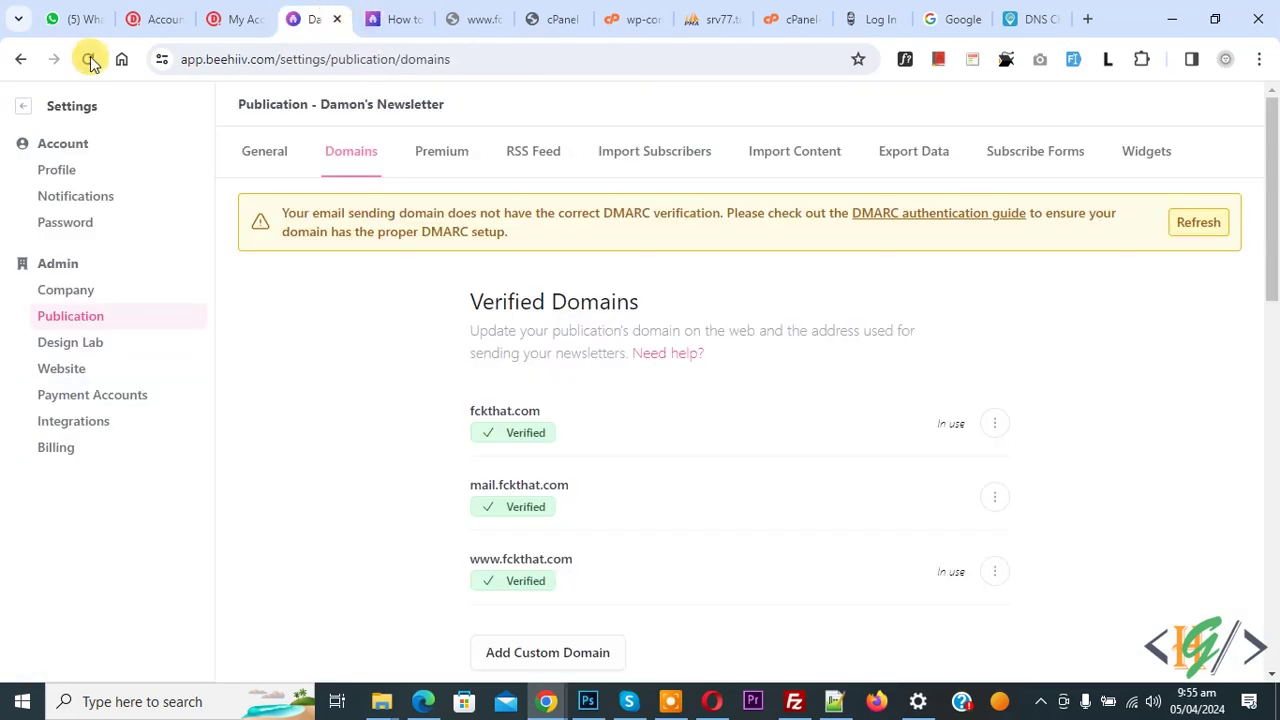
pyautogui.click(89, 60)
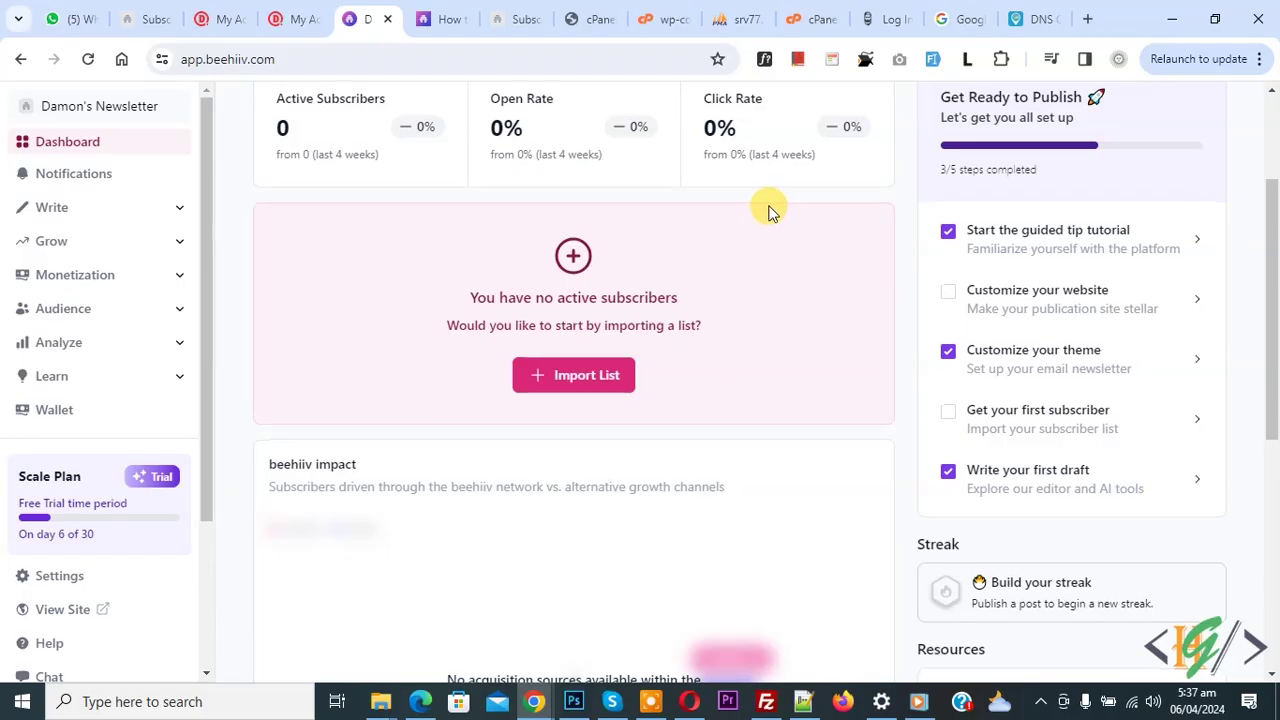
pyautogui.scroll(-3, 766, 209)
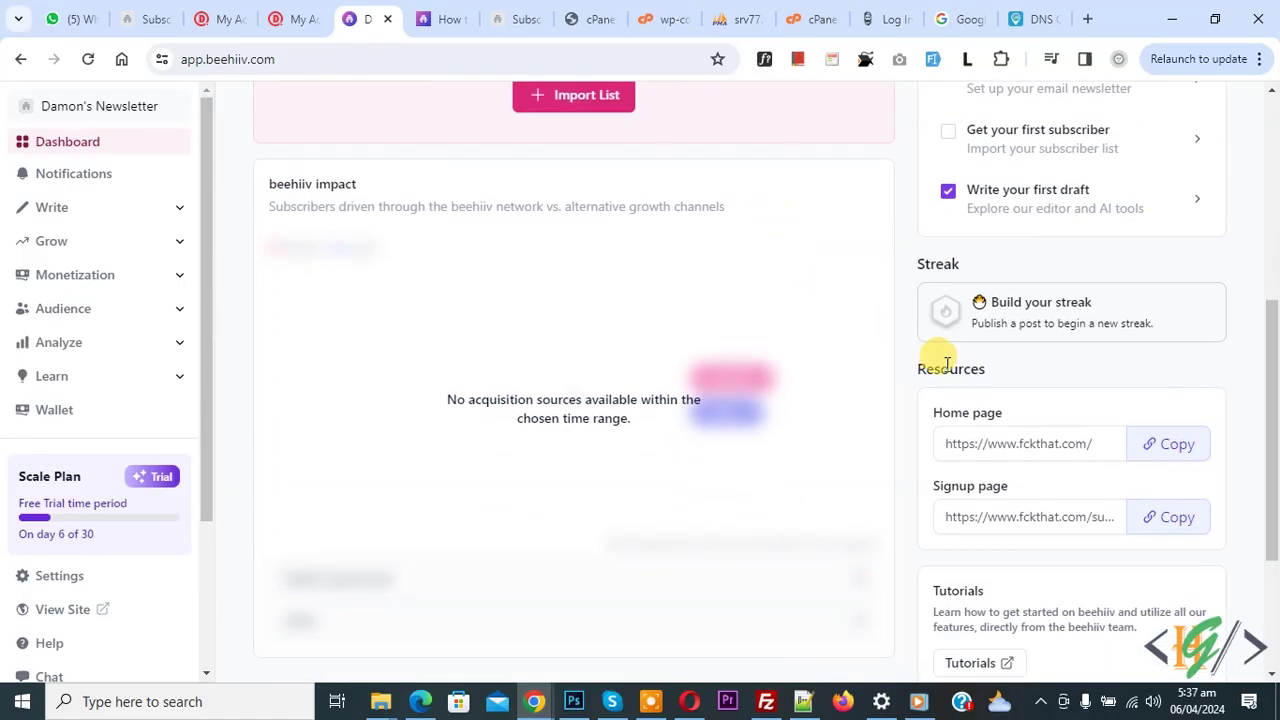
pyautogui.click(1086, 520)
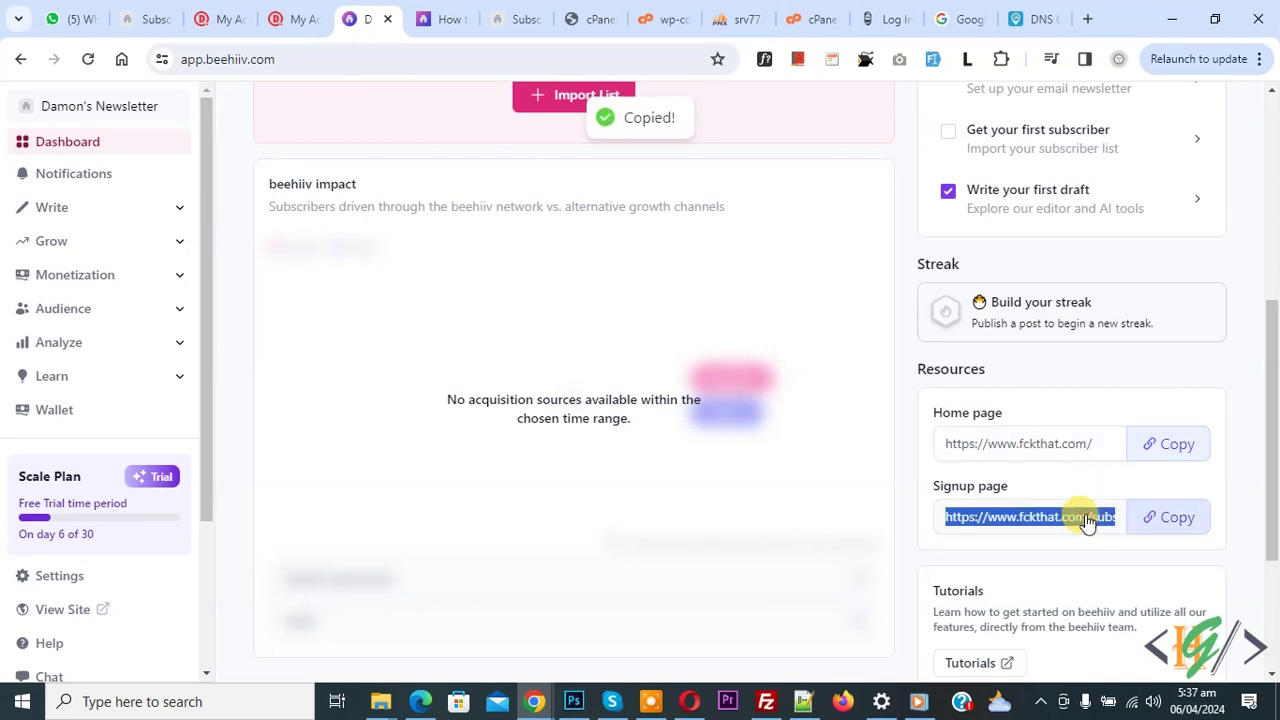
pyautogui.rightClick(1086, 520)
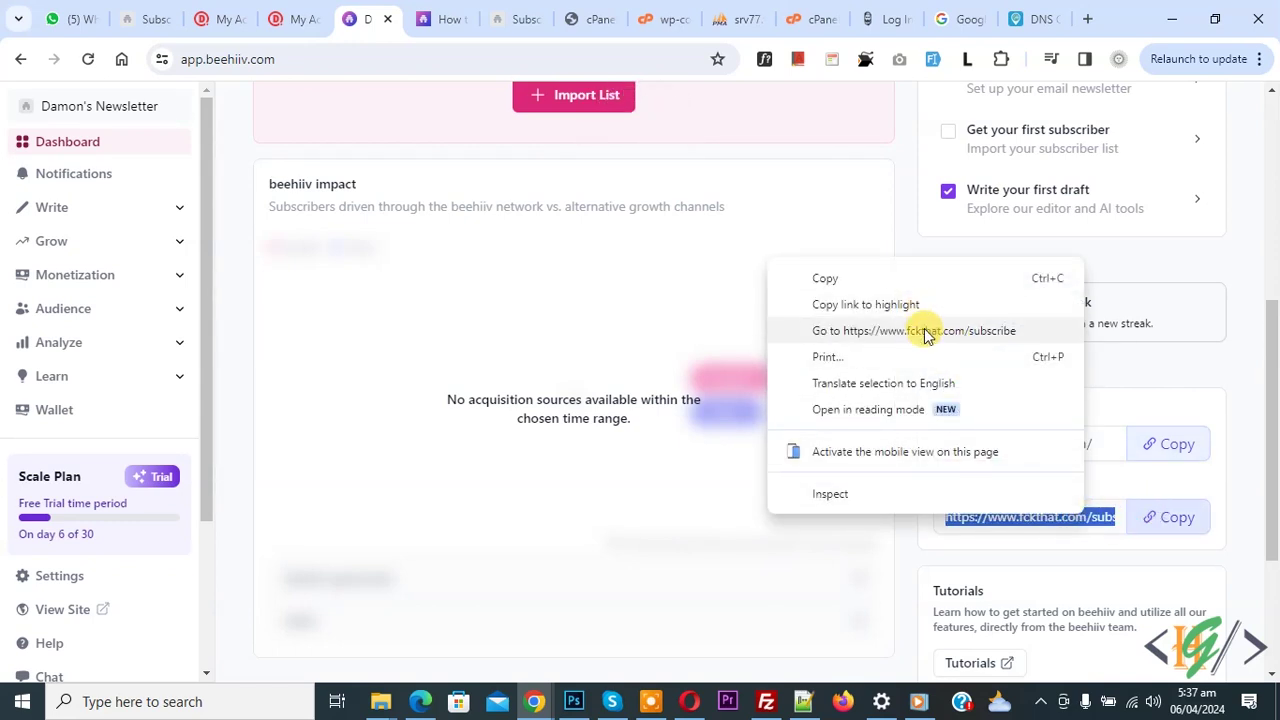
pyautogui.click(925, 330)
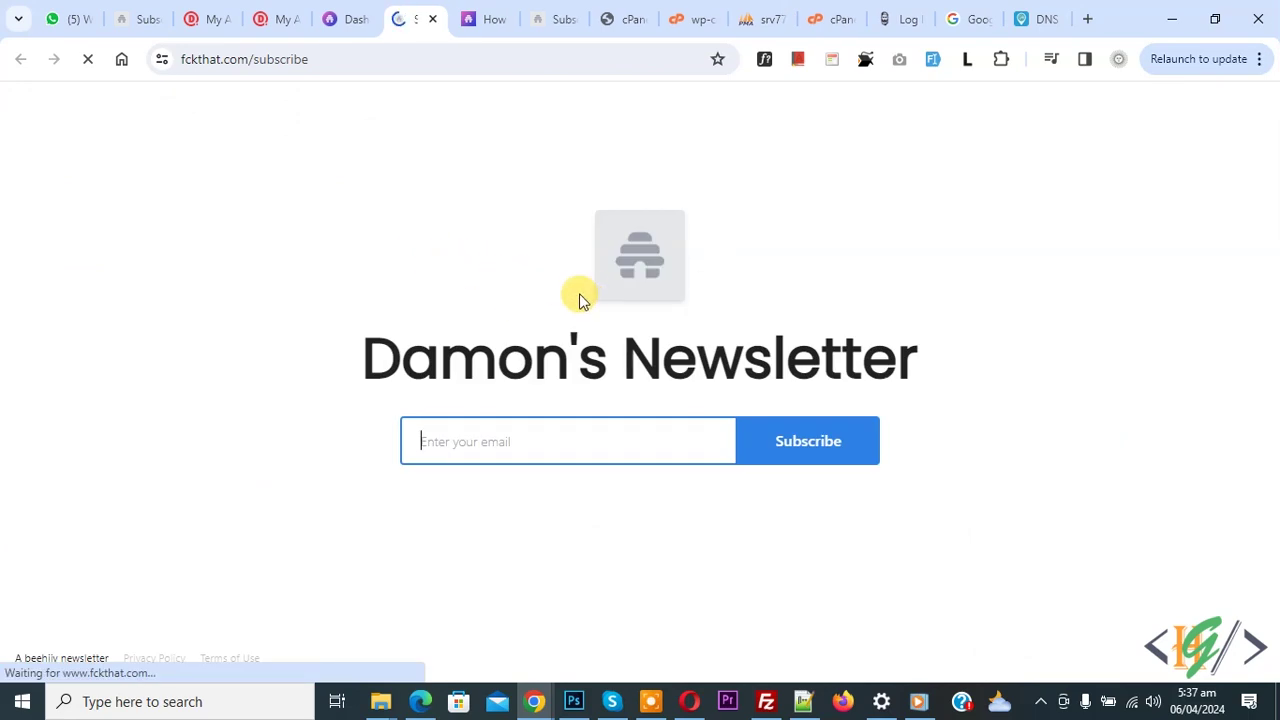